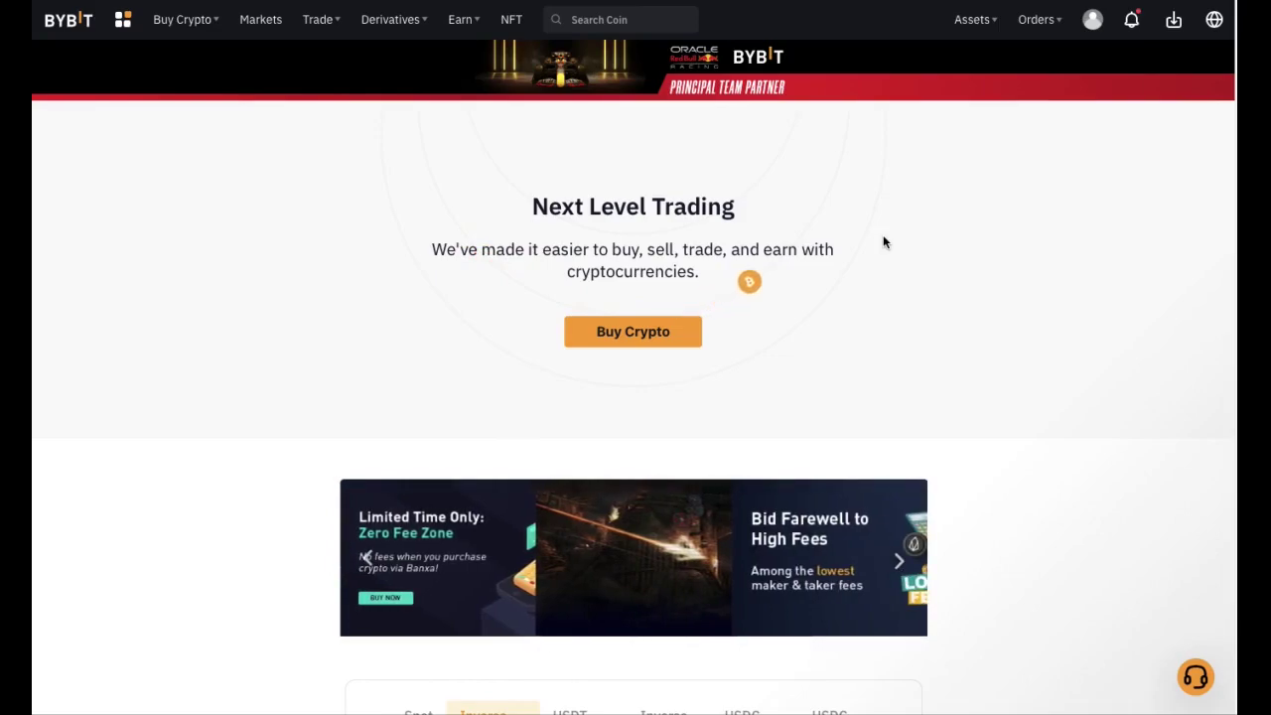
Go to Bybit's Account & Security API Management and start creating a new API key
{"action": "mouse_move", "coordinate": [1139, 30]}
{"action": "mouse_move", "coordinate": [1092, 20]}
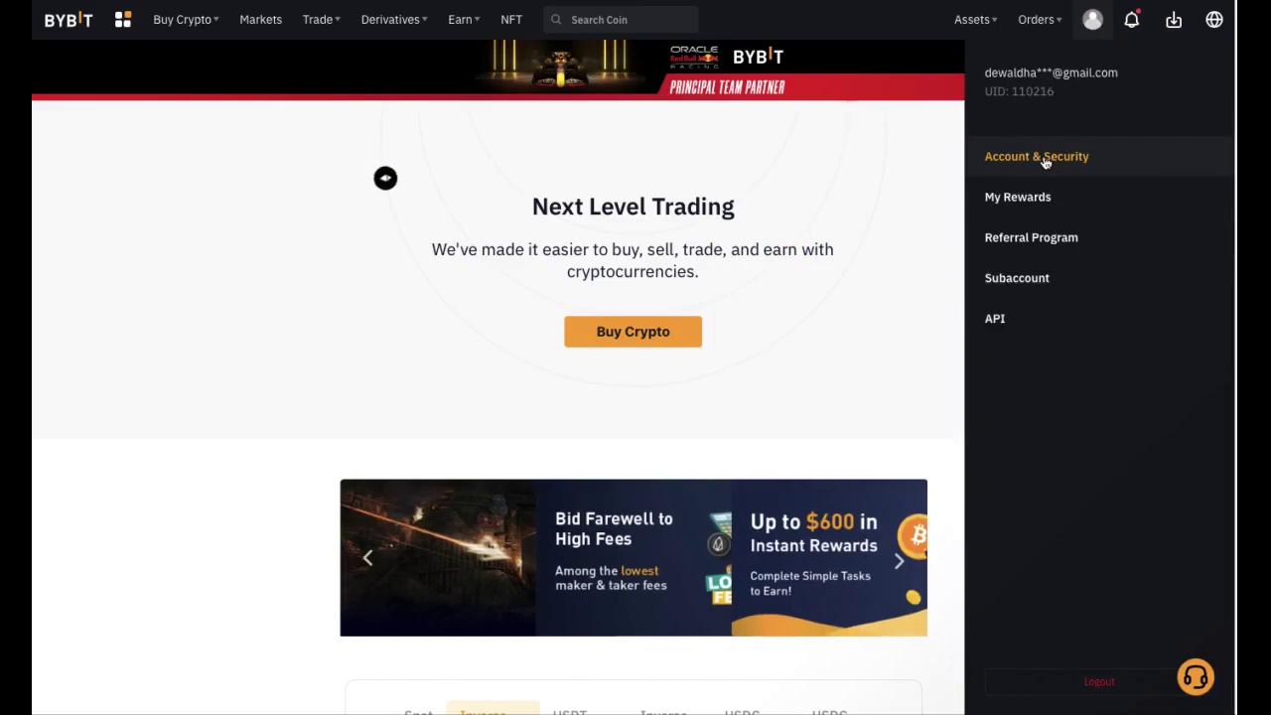
{"action": "left_click", "coordinate": [1044, 159]}
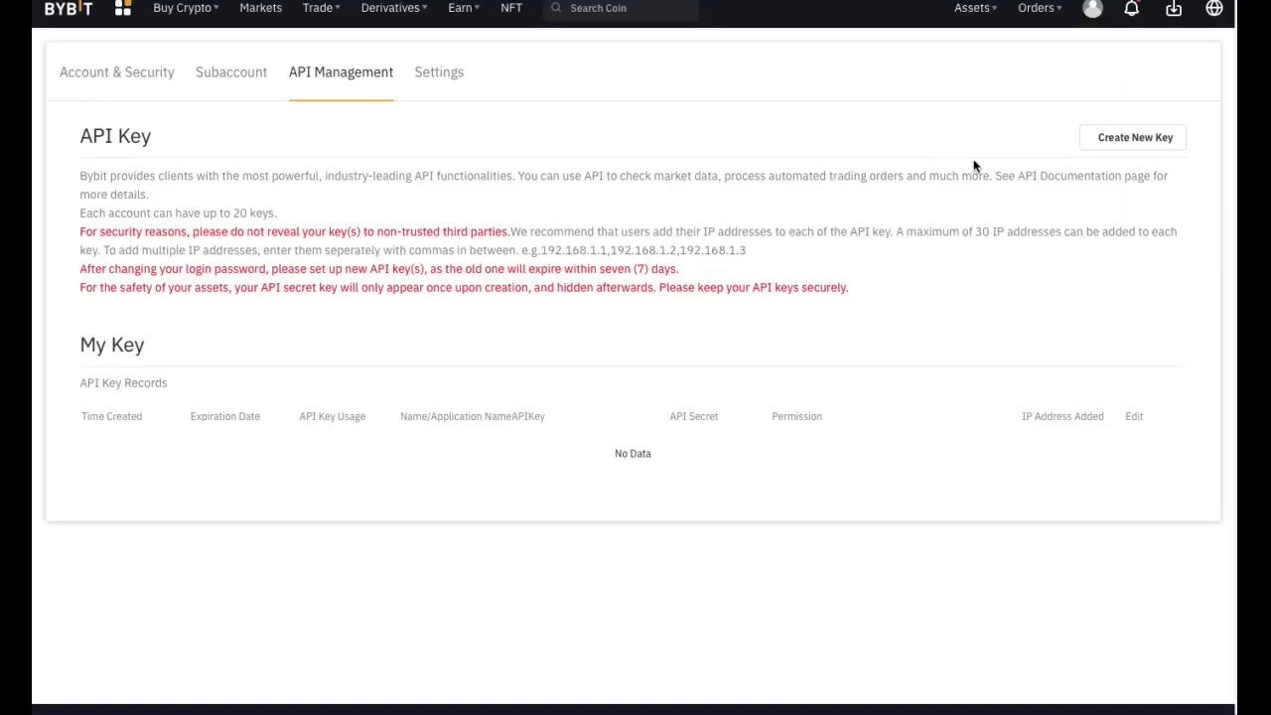
{"action": "left_click", "coordinate": [1113, 145]}
Name the new Bybit key 'crodl app' and grant Orders, Positions and SPOT Trade permissions
{"action": "left_click", "coordinate": [208, 254]}
{"action": "type", "text": "cro"}
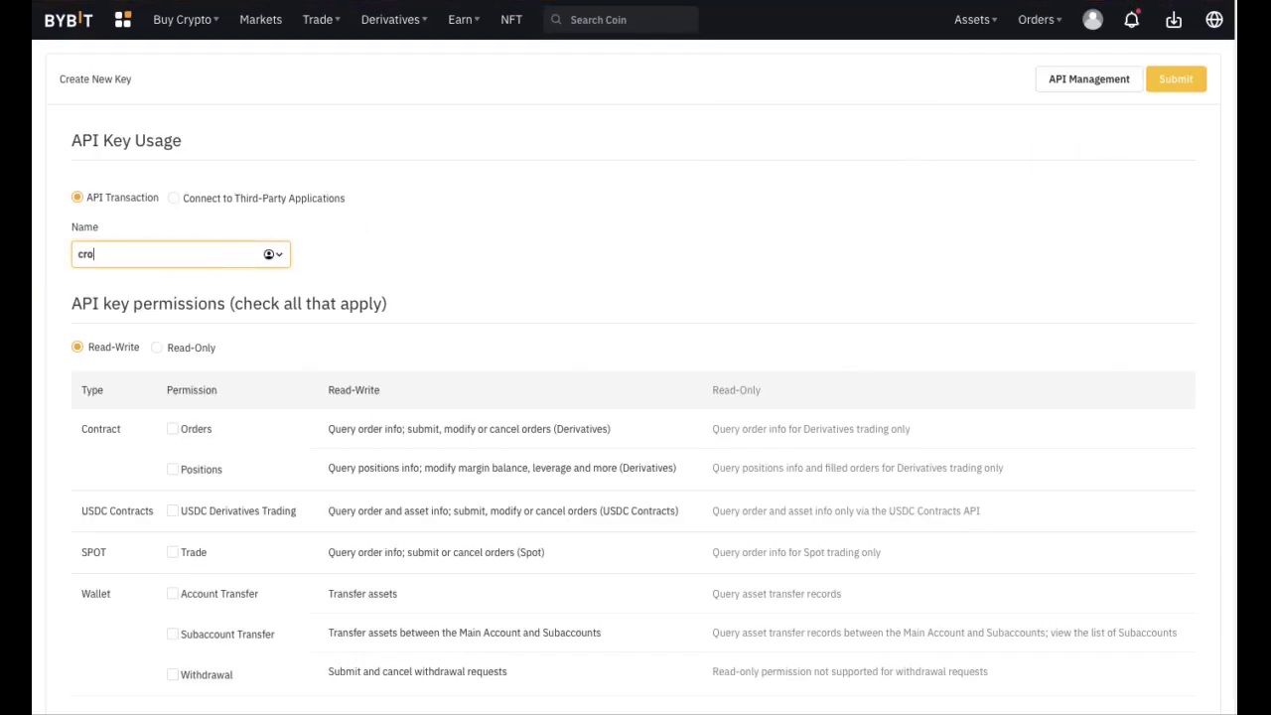
{"action": "type", "text": "dl app"}
{"action": "scroll", "coordinate": [354, 298], "scroll_direction": "down", "scroll_amount": 1}
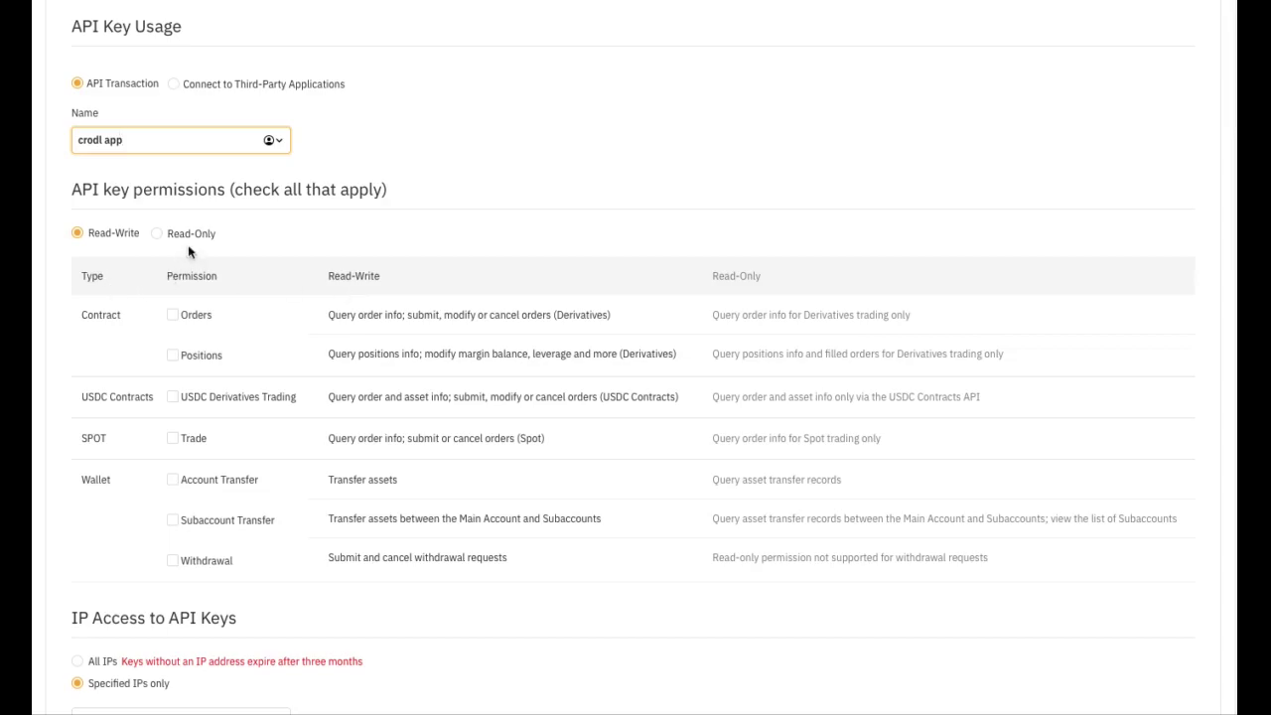
{"action": "left_click", "coordinate": [172, 315]}
{"action": "left_click", "coordinate": [173, 354]}
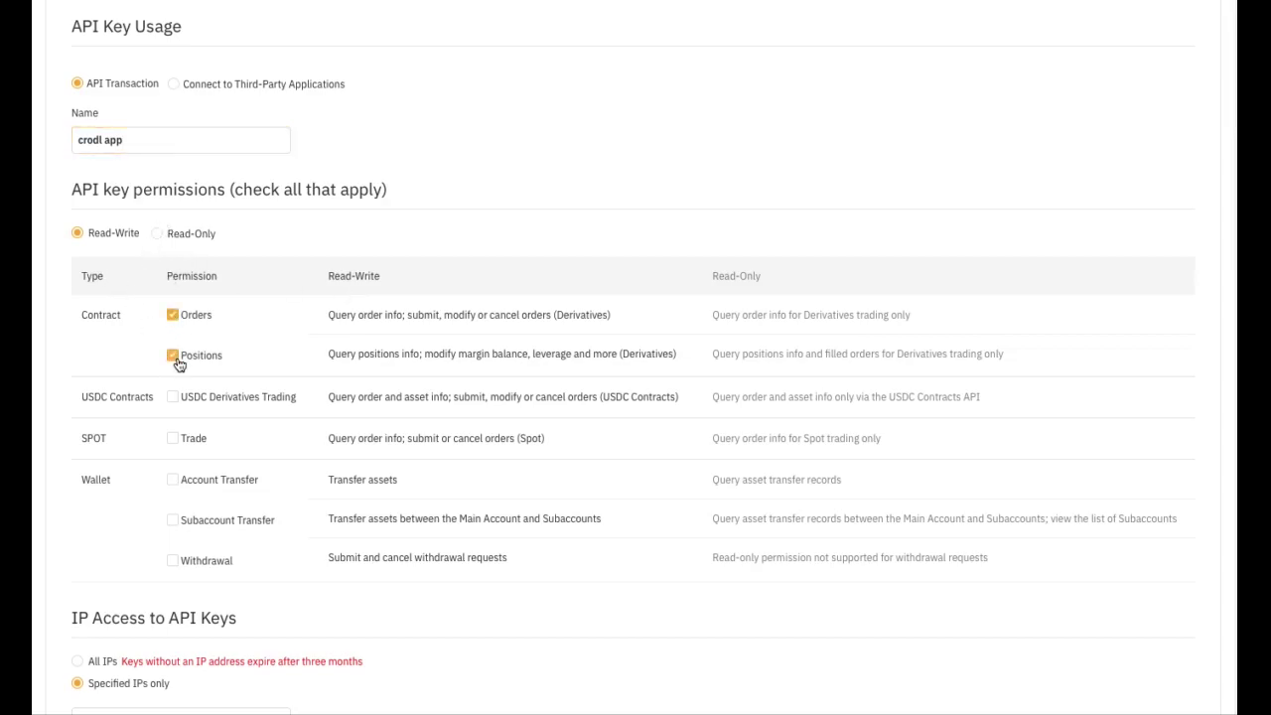
{"action": "left_click", "coordinate": [173, 440]}
{"action": "scroll", "coordinate": [176, 566], "scroll_direction": "down", "scroll_amount": 1}
{"action": "scroll", "coordinate": [176, 579], "scroll_direction": "down", "scroll_amount": 2}
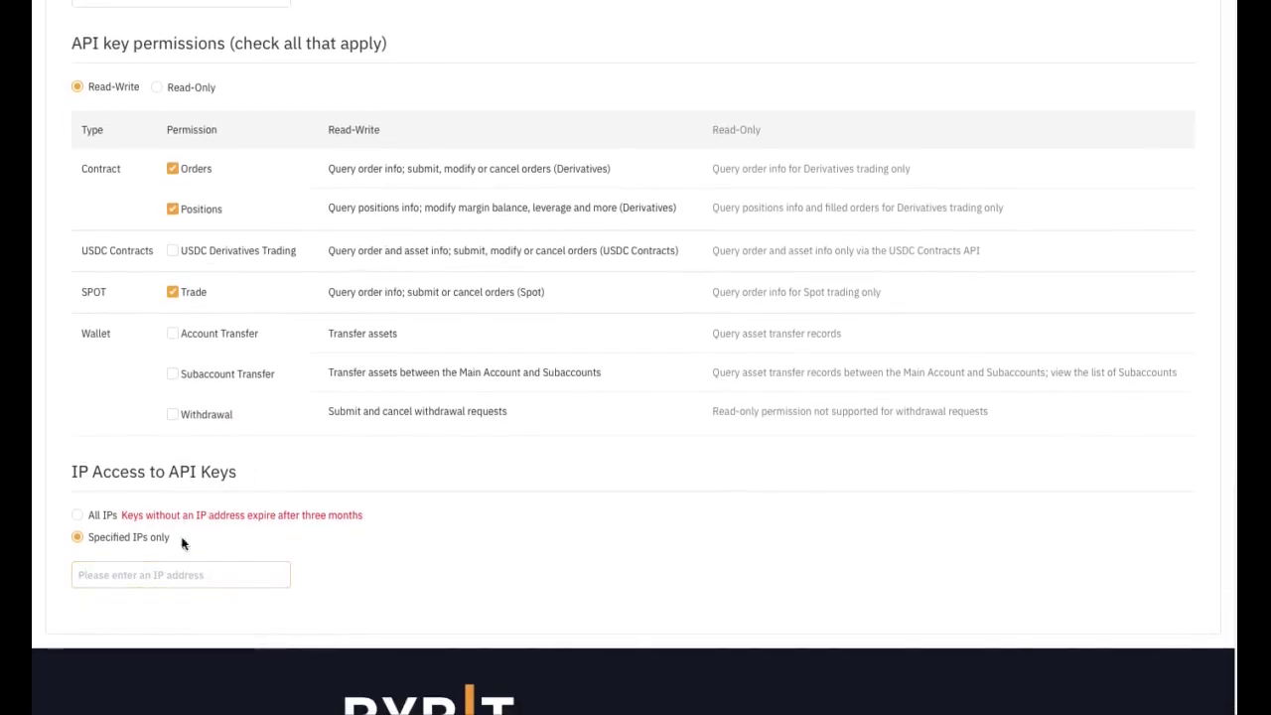
{"action": "scroll", "coordinate": [579, 448], "scroll_direction": "up", "scroll_amount": 3}
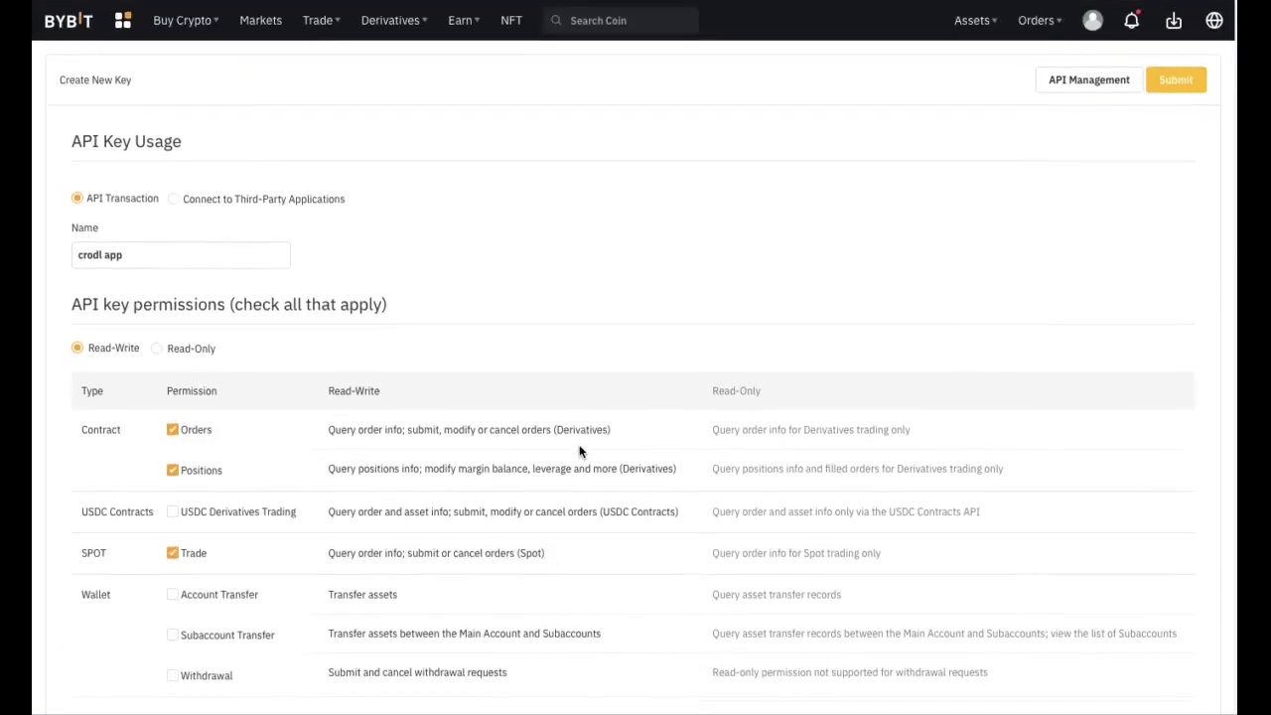
Submit the crodl app key and confirm it with the Google two-factor code
{"action": "left_click", "coordinate": [1168, 90]}
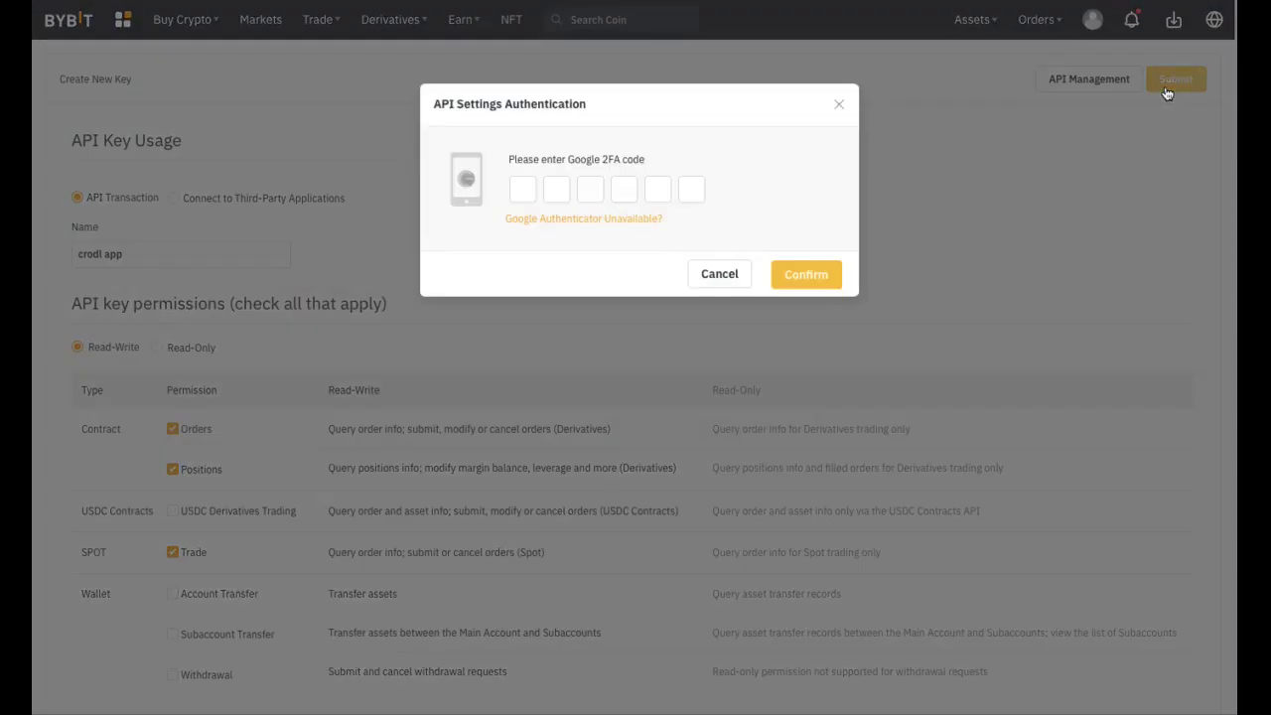
{"action": "left_click", "coordinate": [527, 179]}
{"action": "left_click", "coordinate": [805, 278]}
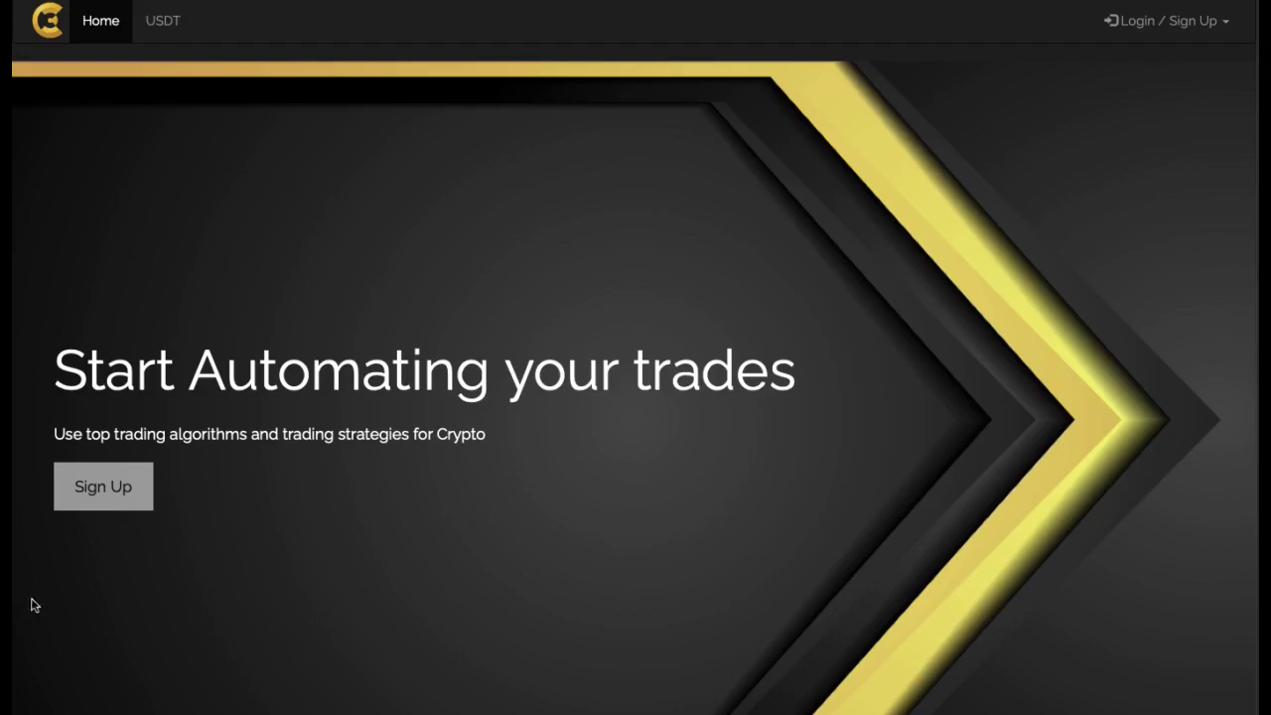
Register a Crodl account with a username, the pasted e-mail and a confirmed password
{"action": "left_click", "coordinate": [103, 488]}
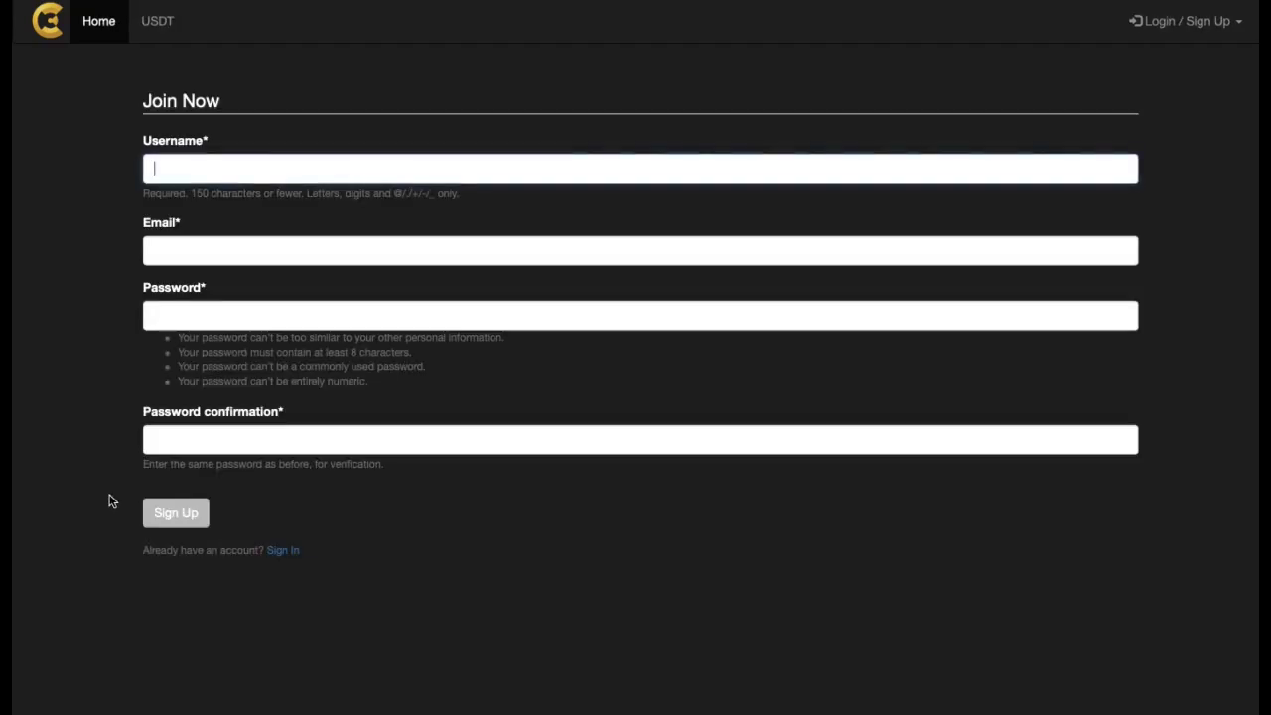
{"action": "type", "text": "dewaldsx"}
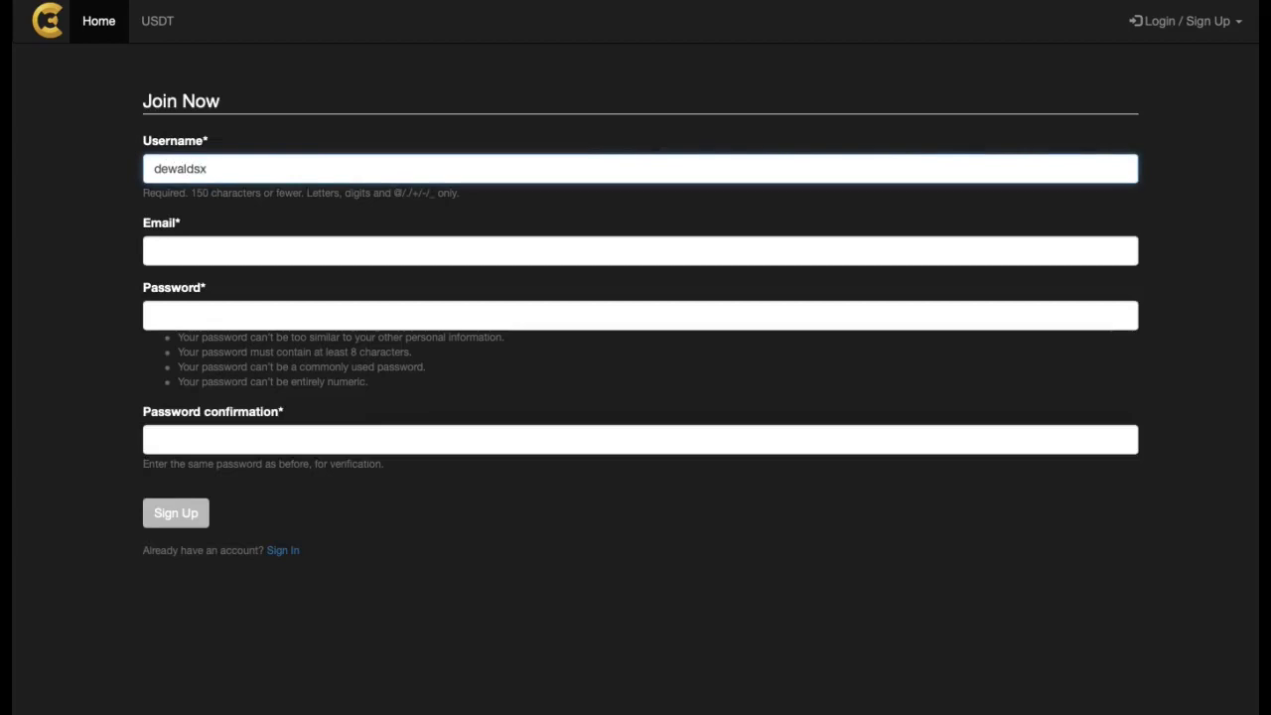
{"action": "key", "text": "BackSpace"}
{"action": "type", "text": "cryptospace"}
{"action": "key", "text": "Tab"}
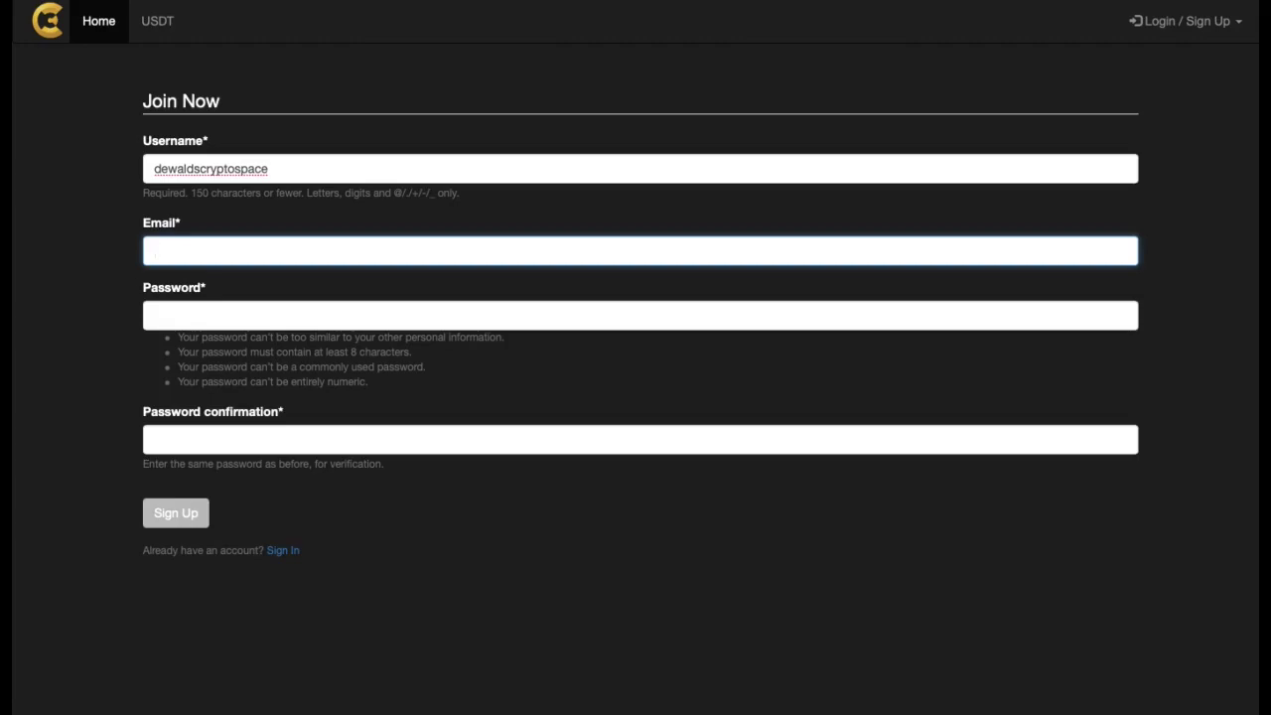
{"action": "key", "text": "ctrl+v"}
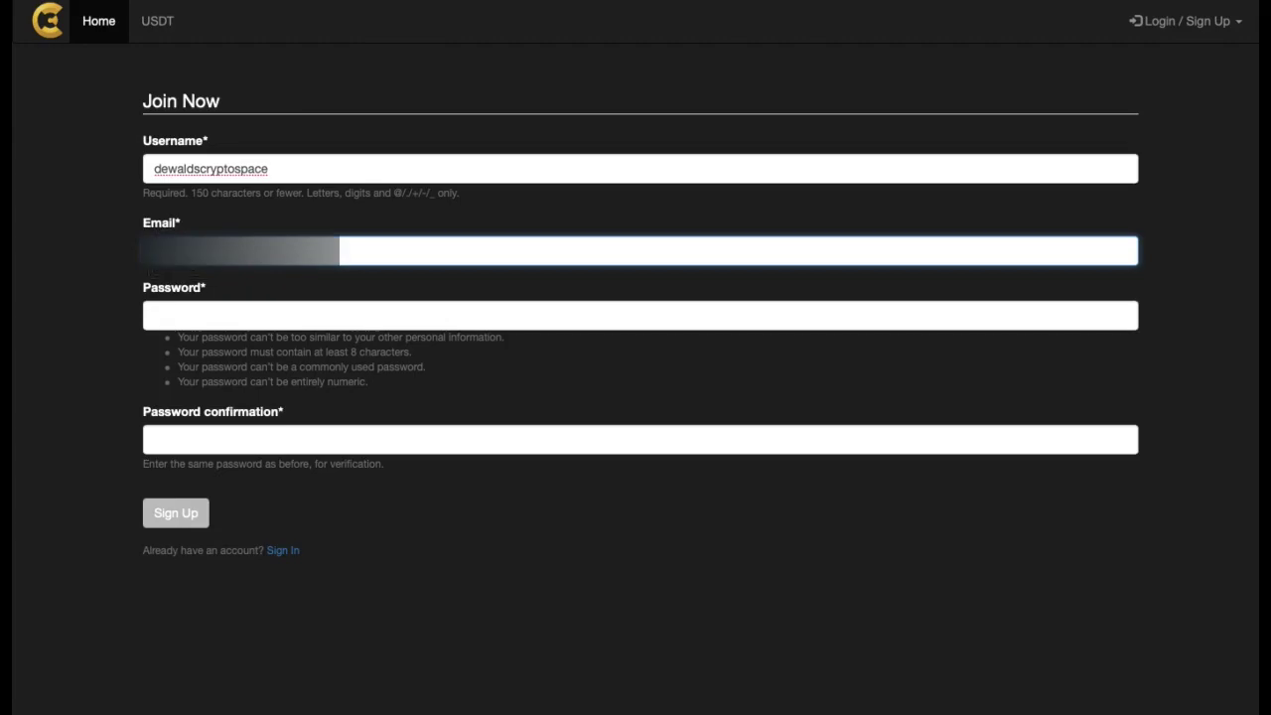
{"action": "left_click", "coordinate": [397, 315]}
{"action": "type", "text": "••••••••••"}
{"action": "left_click", "coordinate": [155, 439]}
{"action": "type", "text": "••••••••••"}
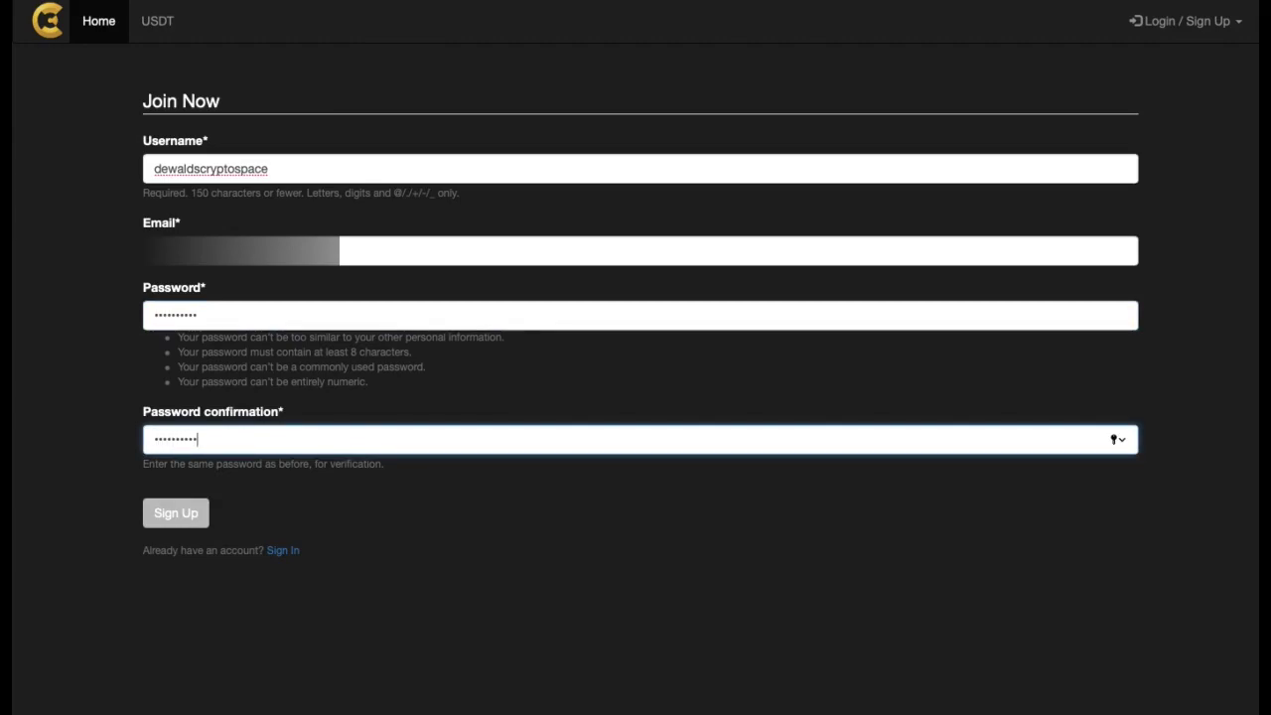
{"action": "left_click", "coordinate": [179, 516]}
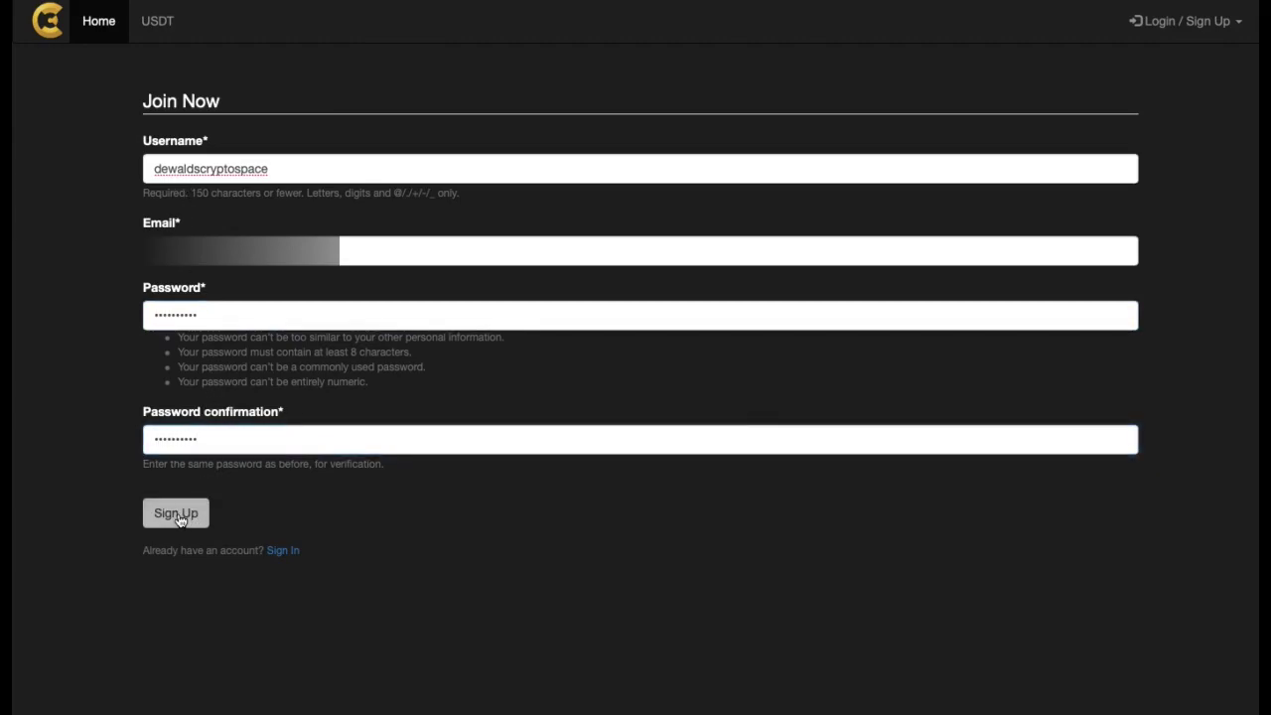
Enter the account password on the Crodl Sign In form
{"action": "left_click", "coordinate": [222, 299]}
{"action": "type", "text": "••••••••••"}
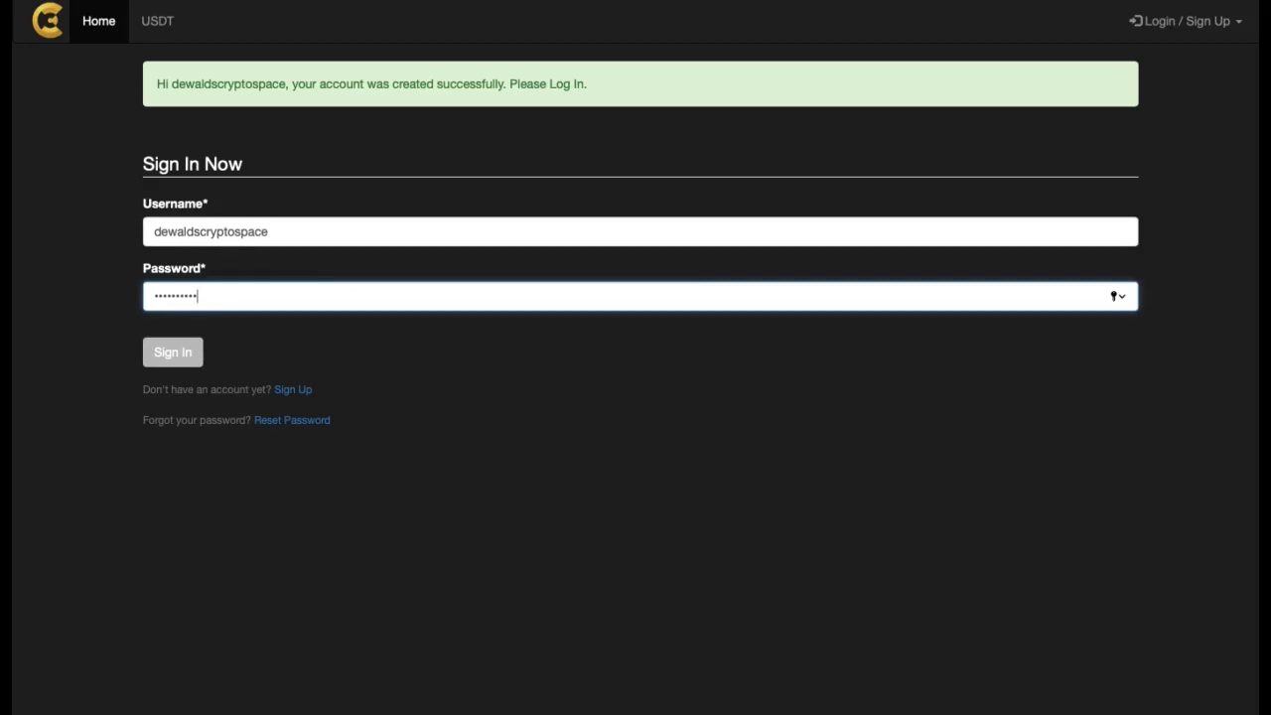
{"action": "left_click", "coordinate": [173, 356]}
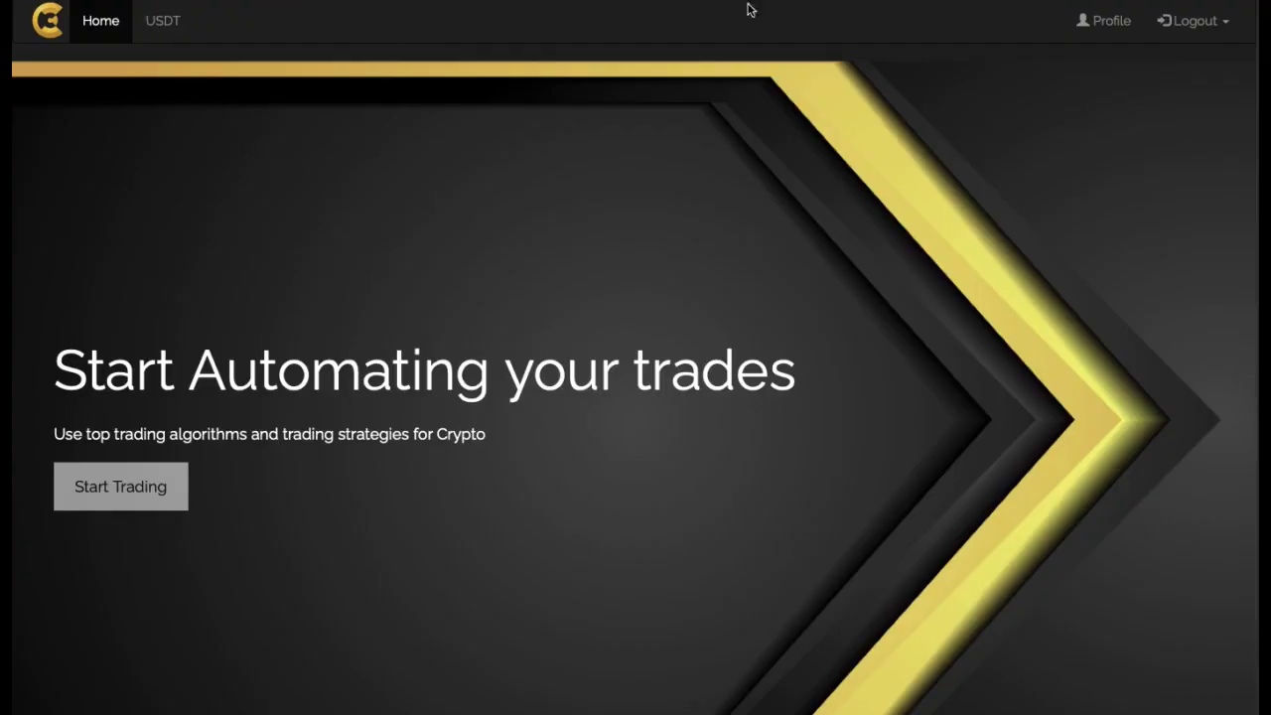
Open the Crodl Profile page that asks for Bybit API keys
{"action": "left_click", "coordinate": [1100, 21]}
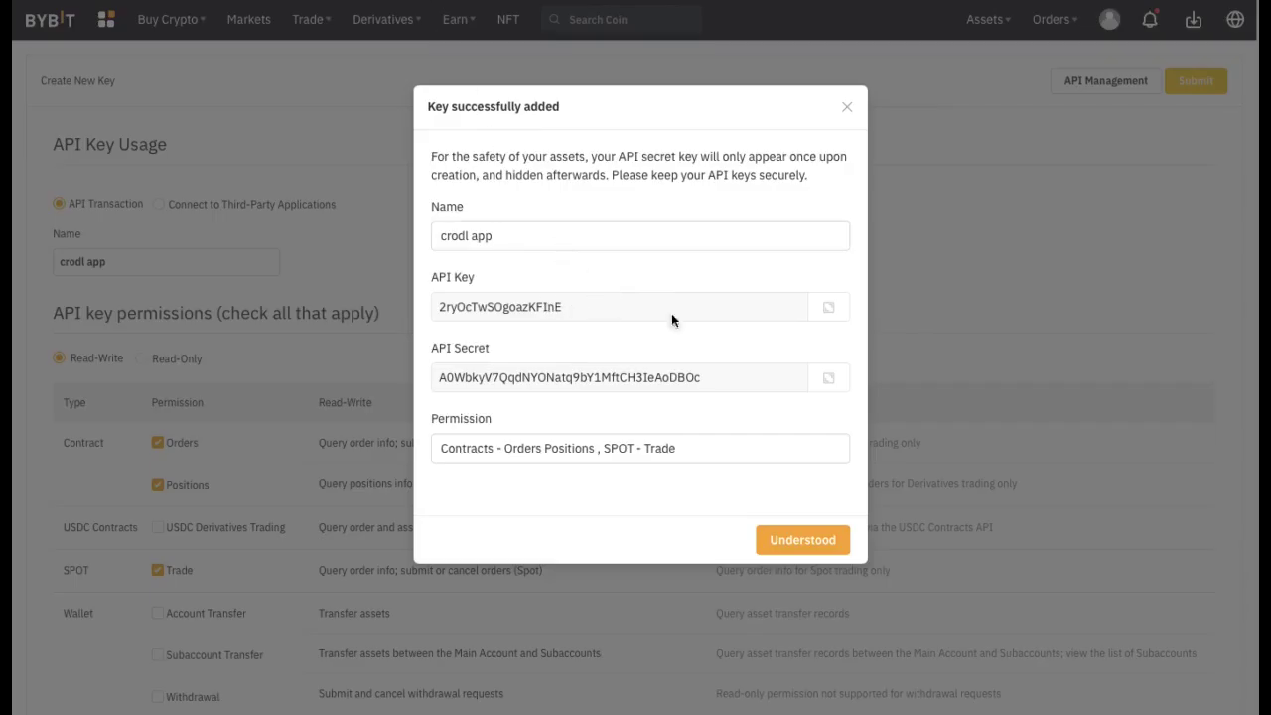
Paste the Bybit API key into Crodl's Apikey field and copy the API secret
{"action": "left_click", "coordinate": [835, 309]}
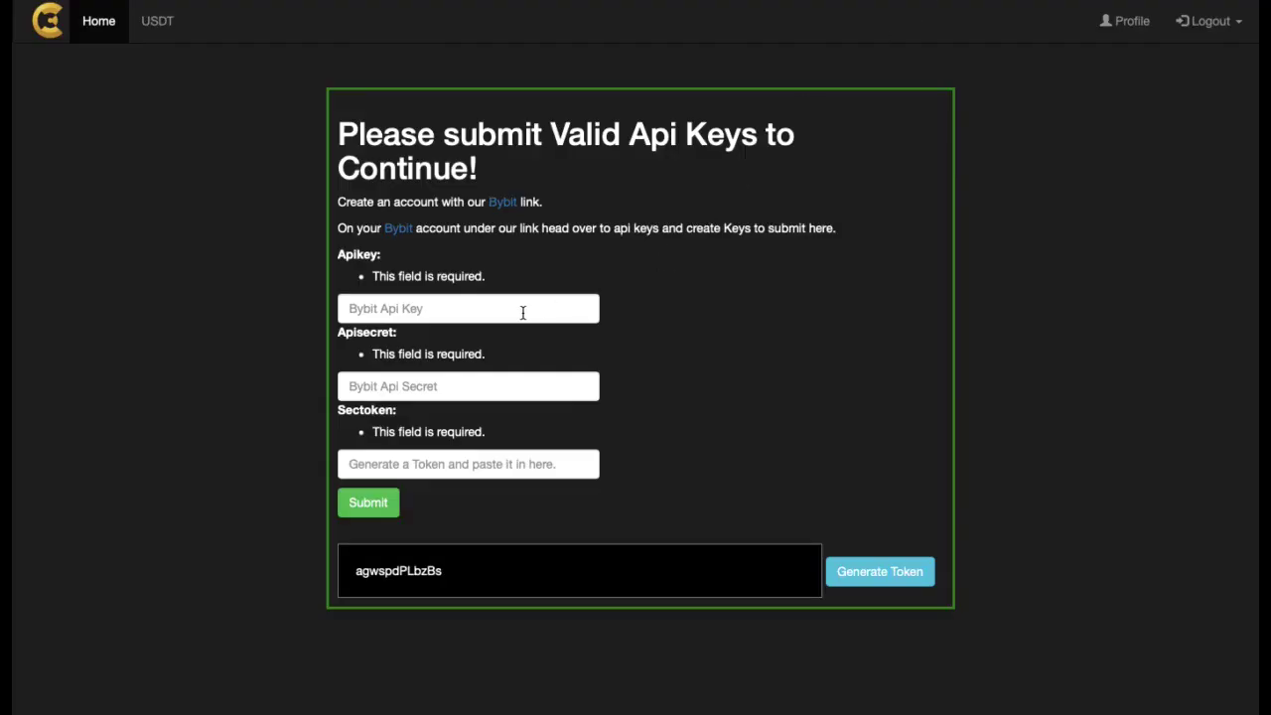
{"action": "left_click", "coordinate": [515, 312]}
{"action": "key", "text": "ctrl+v"}
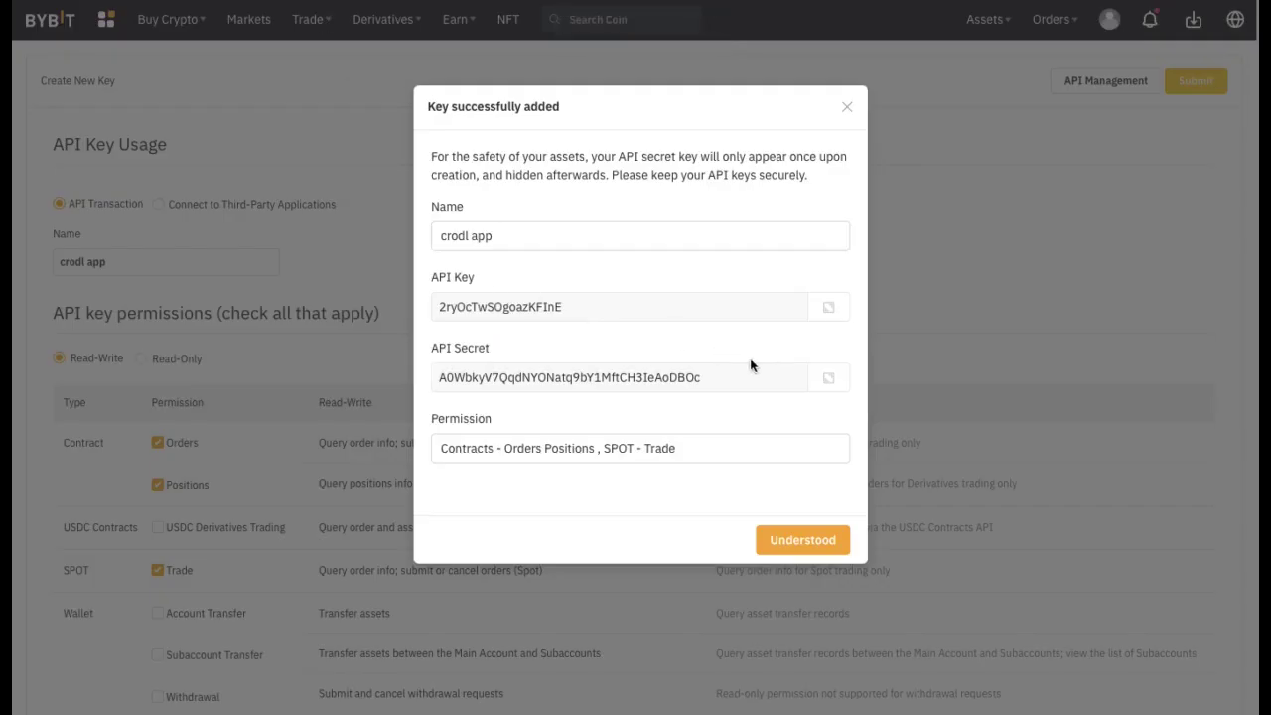
{"action": "left_click", "coordinate": [830, 377]}
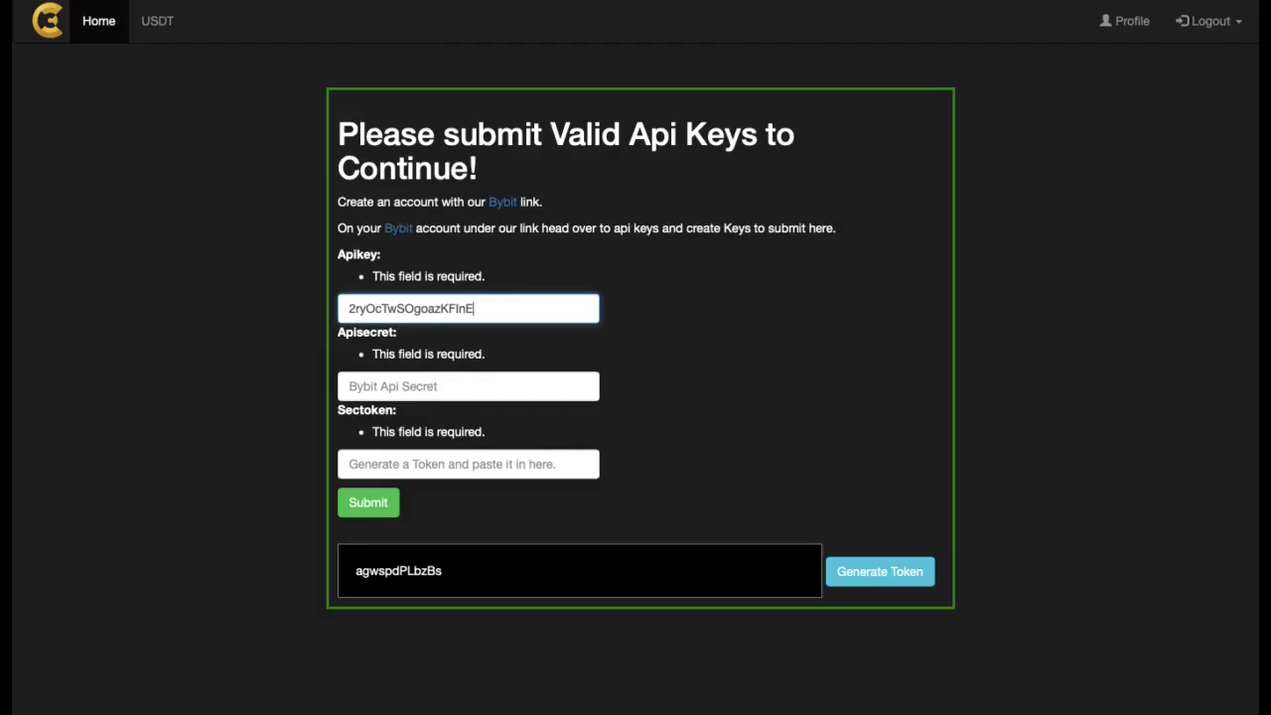
Paste the API secret, put a generated security token into Sectoken, and submit the form
{"action": "left_click", "coordinate": [489, 385]}
{"action": "key", "text": "ctrl+v"}
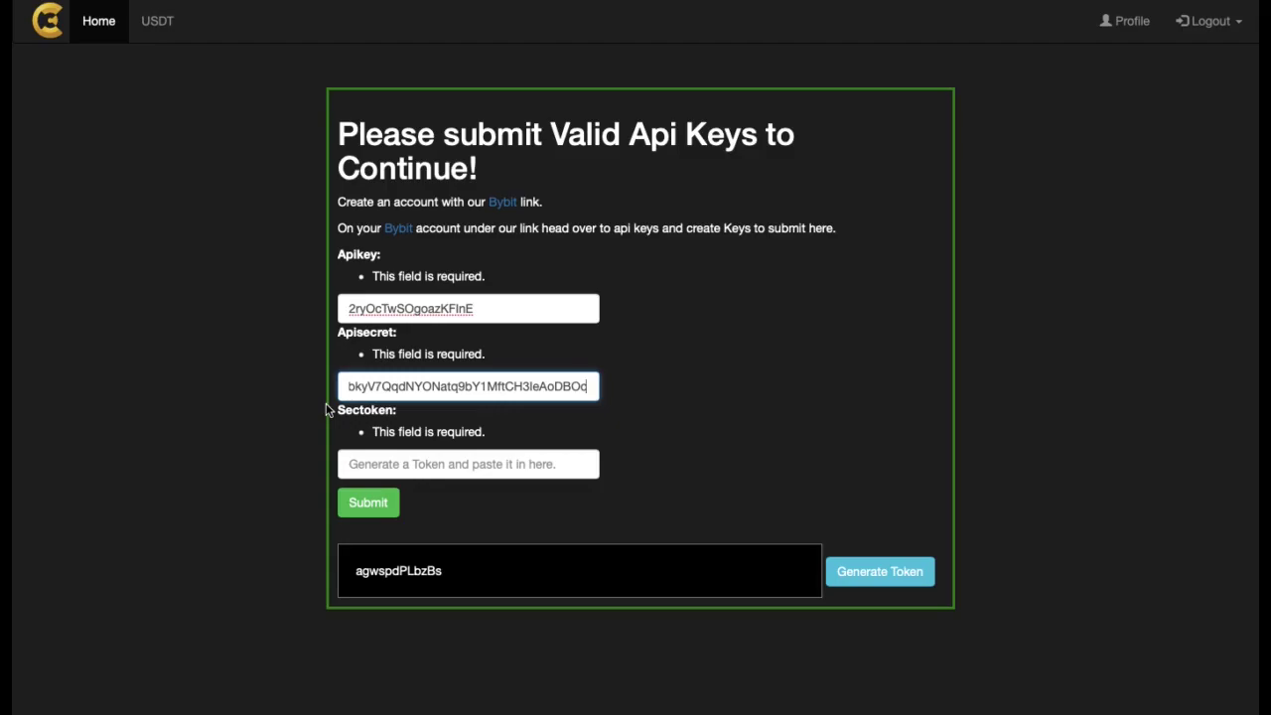
{"action": "left_click", "coordinate": [863, 581]}
{"action": "left_click", "coordinate": [863, 582]}
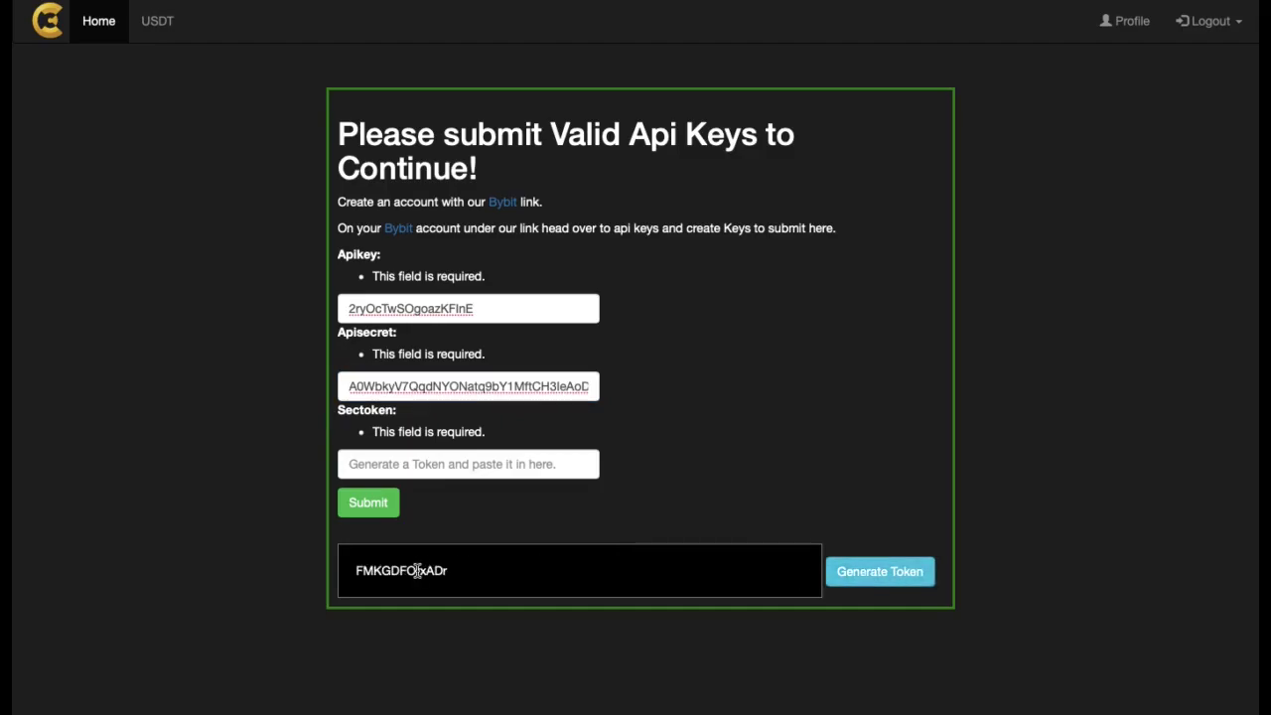
{"action": "double_click", "coordinate": [419, 570]}
{"action": "left_click", "coordinate": [417, 462]}
{"action": "key", "text": "ctrl+v"}
{"action": "left_click", "coordinate": [368, 513]}
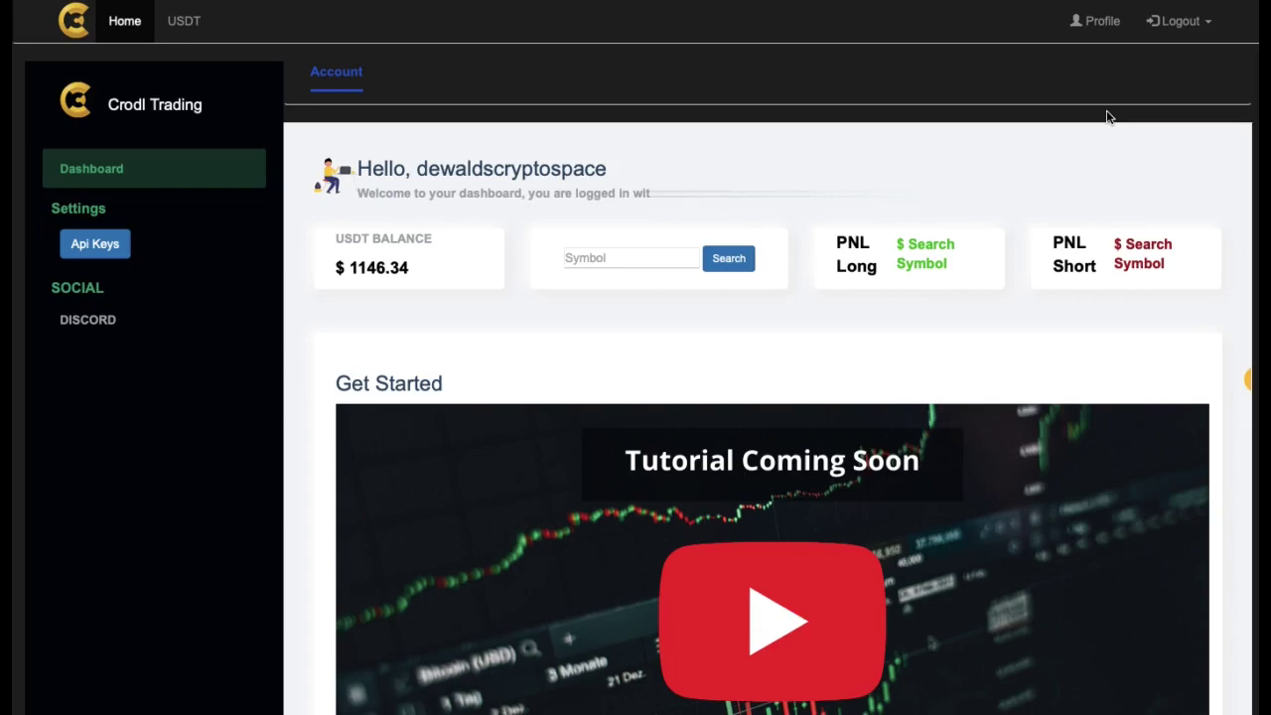
Generate a fresh security token in the API key settings window, then close it
{"action": "left_click", "coordinate": [81, 249]}
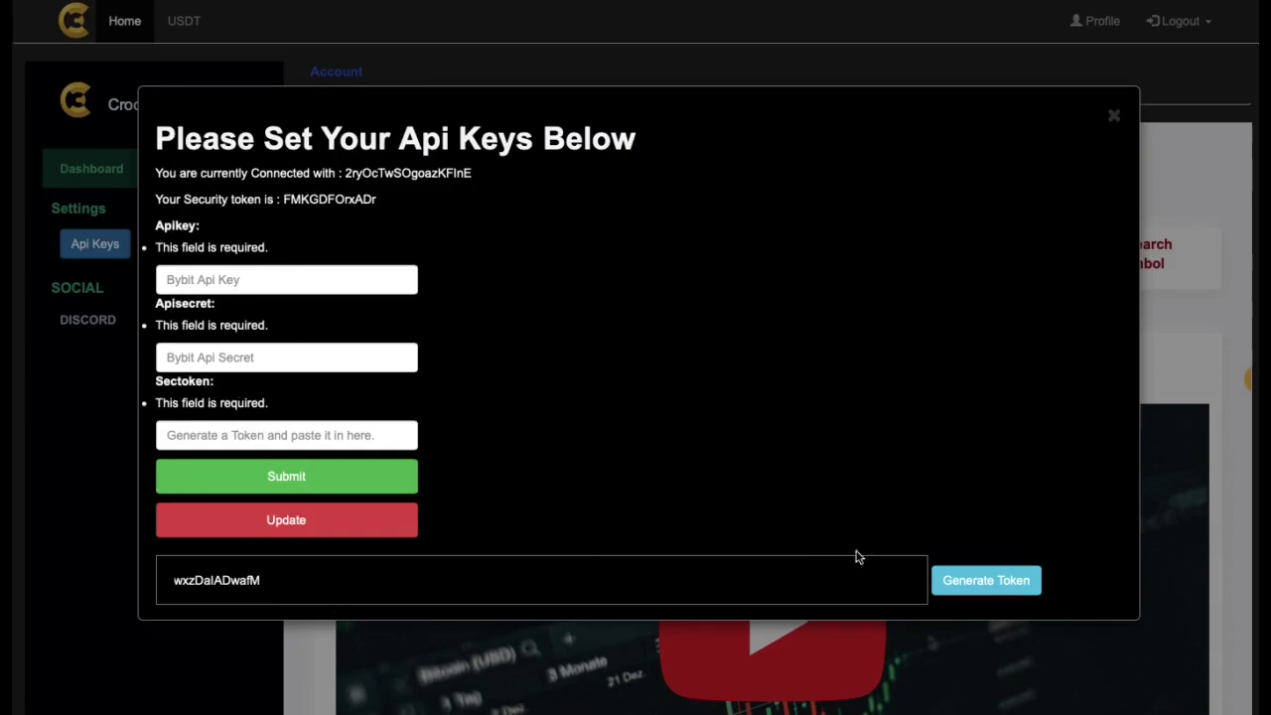
{"action": "left_click", "coordinate": [999, 579]}
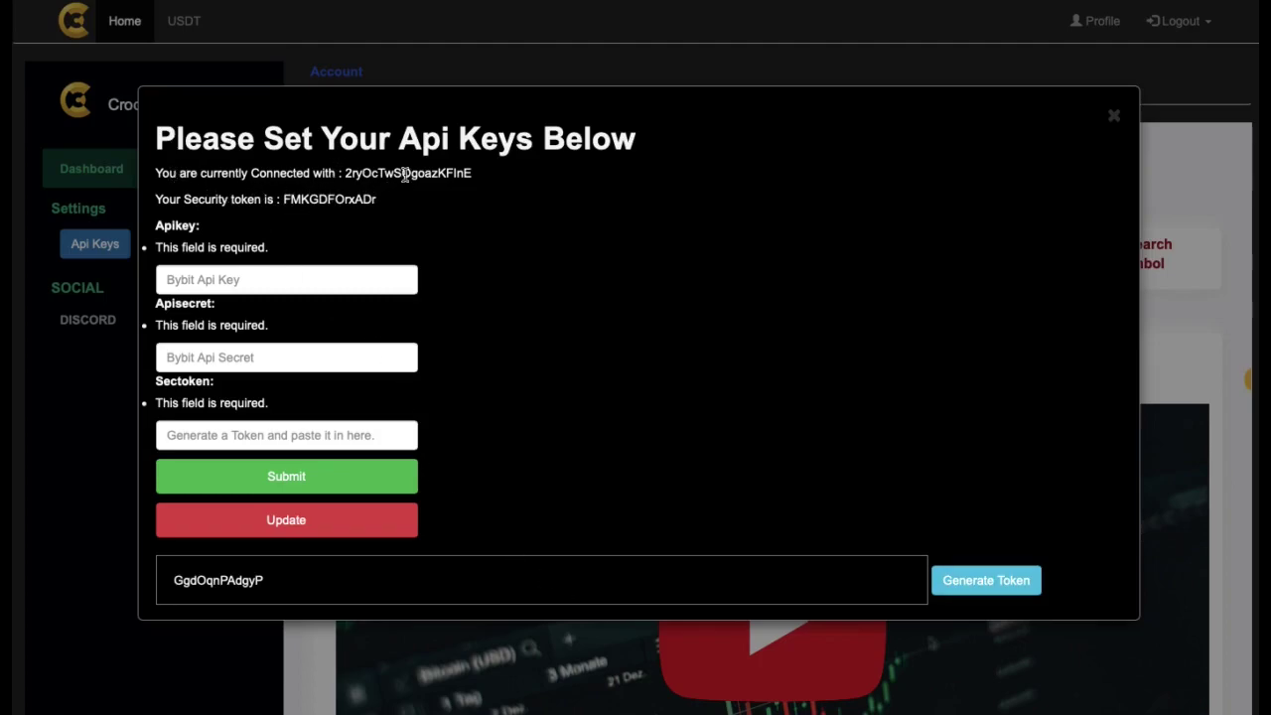
{"action": "key", "text": "Escape"}
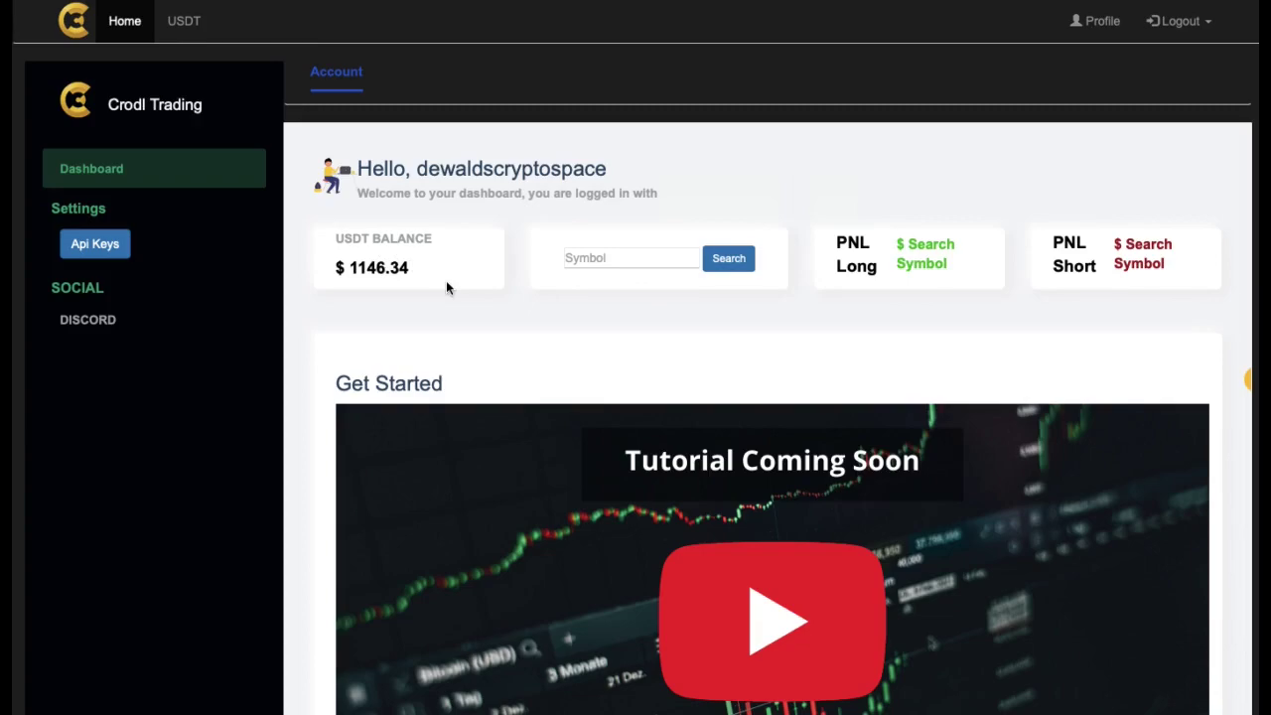
Search the dashboard for BTCUSDT to show its long and short PNL
{"action": "left_click", "coordinate": [596, 258]}
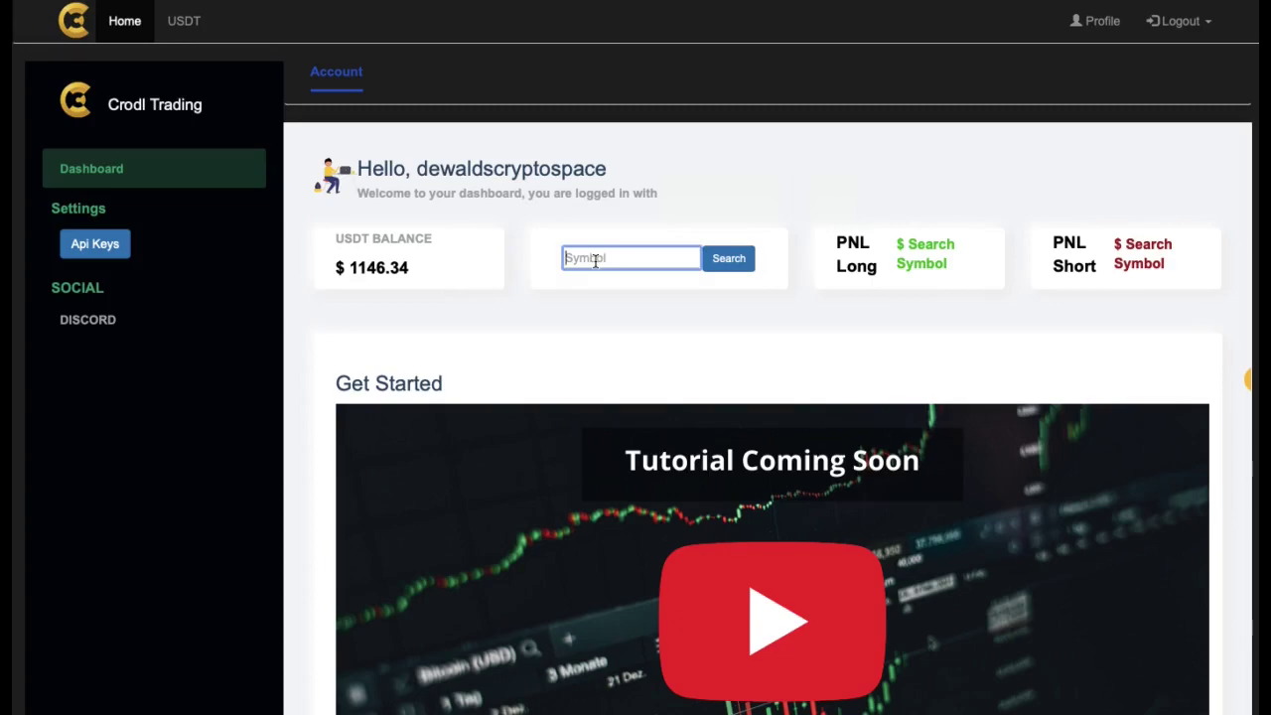
{"action": "type", "text": "BTCUSDT"}
{"action": "key", "text": "Right"}
{"action": "left_click", "coordinate": [733, 260]}
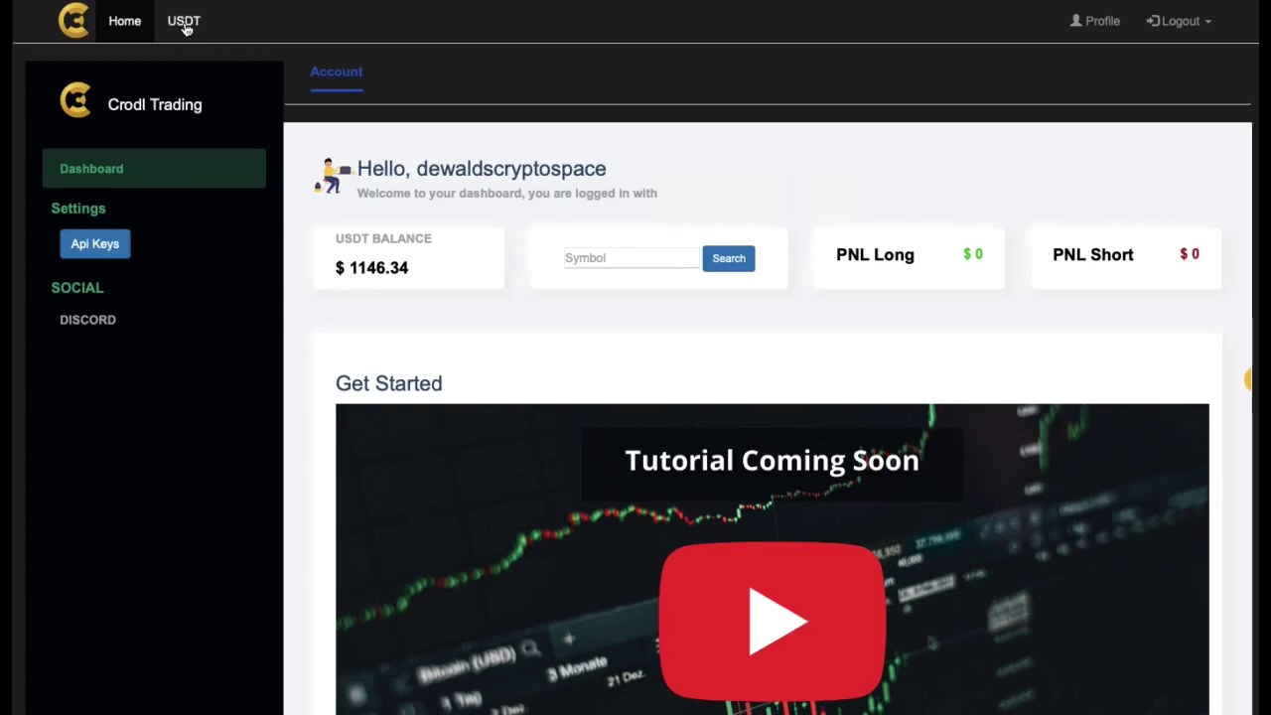
Open the USDT page and expand the Tradingview Automation syntax generator
{"action": "left_click", "coordinate": [185, 24]}
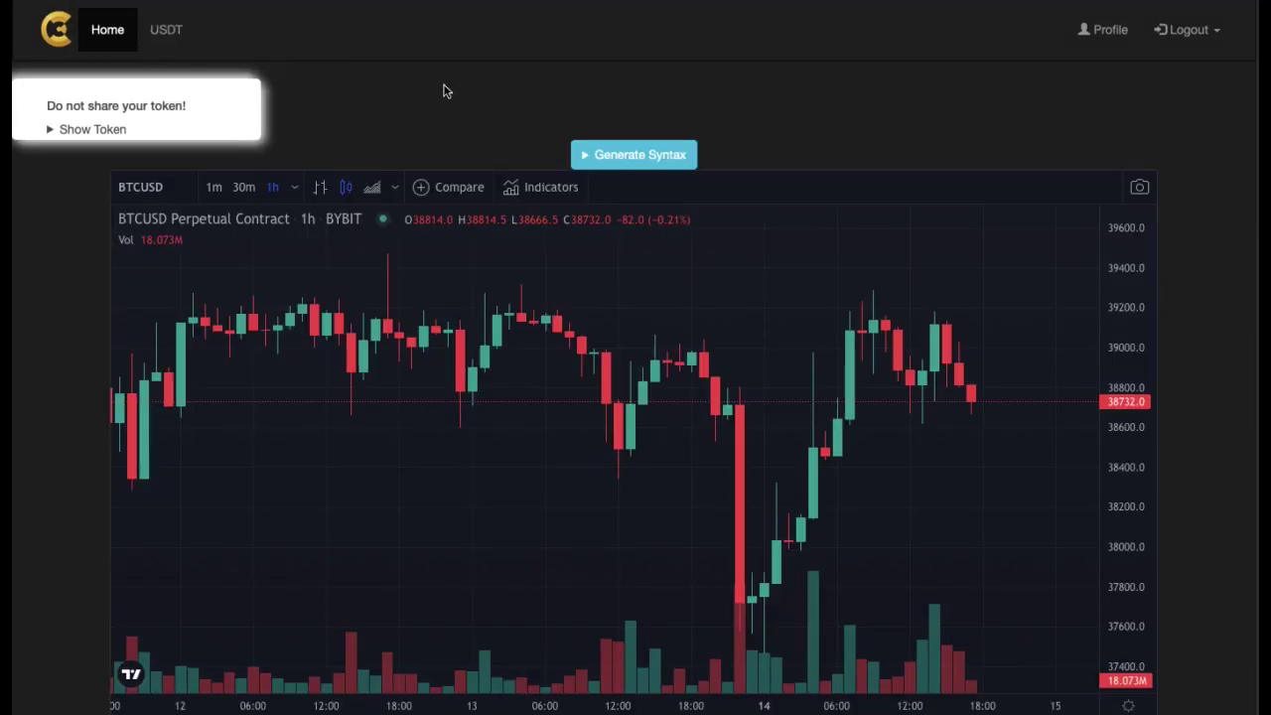
{"action": "left_click", "coordinate": [624, 151]}
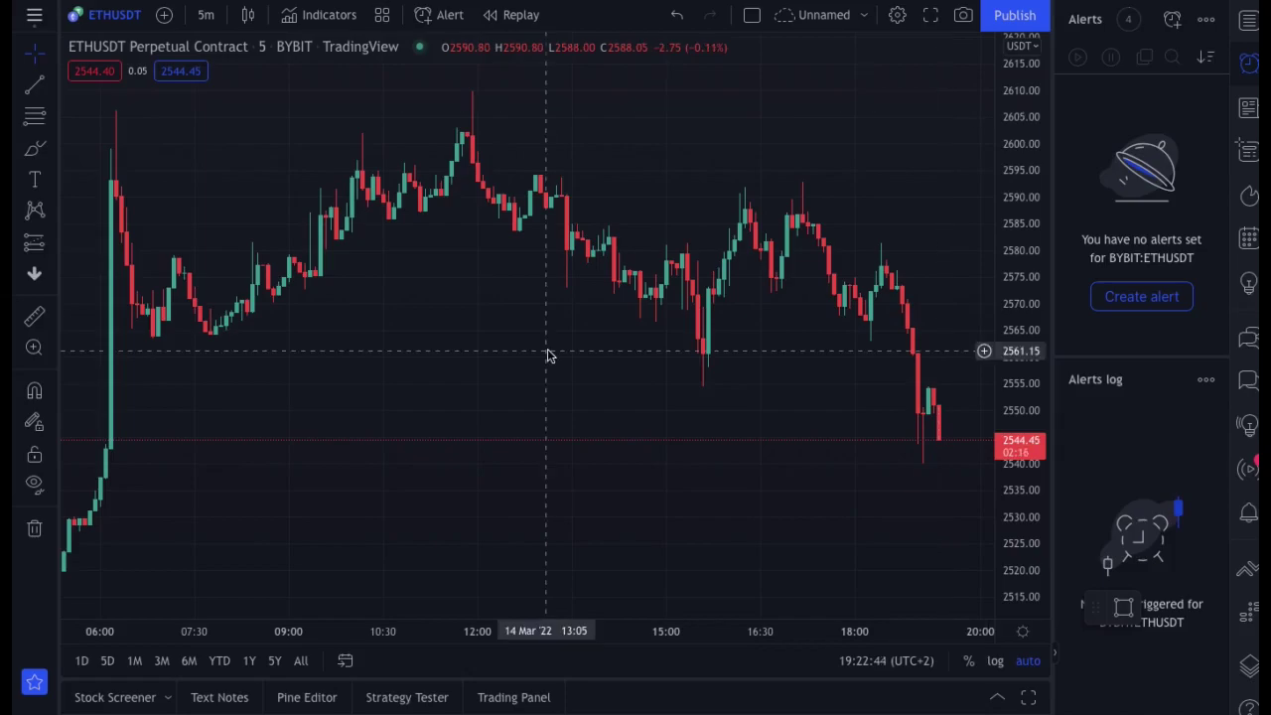
Add the invite-only Crodl's Motherlode indicator to the ETHUSDT chart and scroll back in time
{"action": "left_click", "coordinate": [331, 15]}
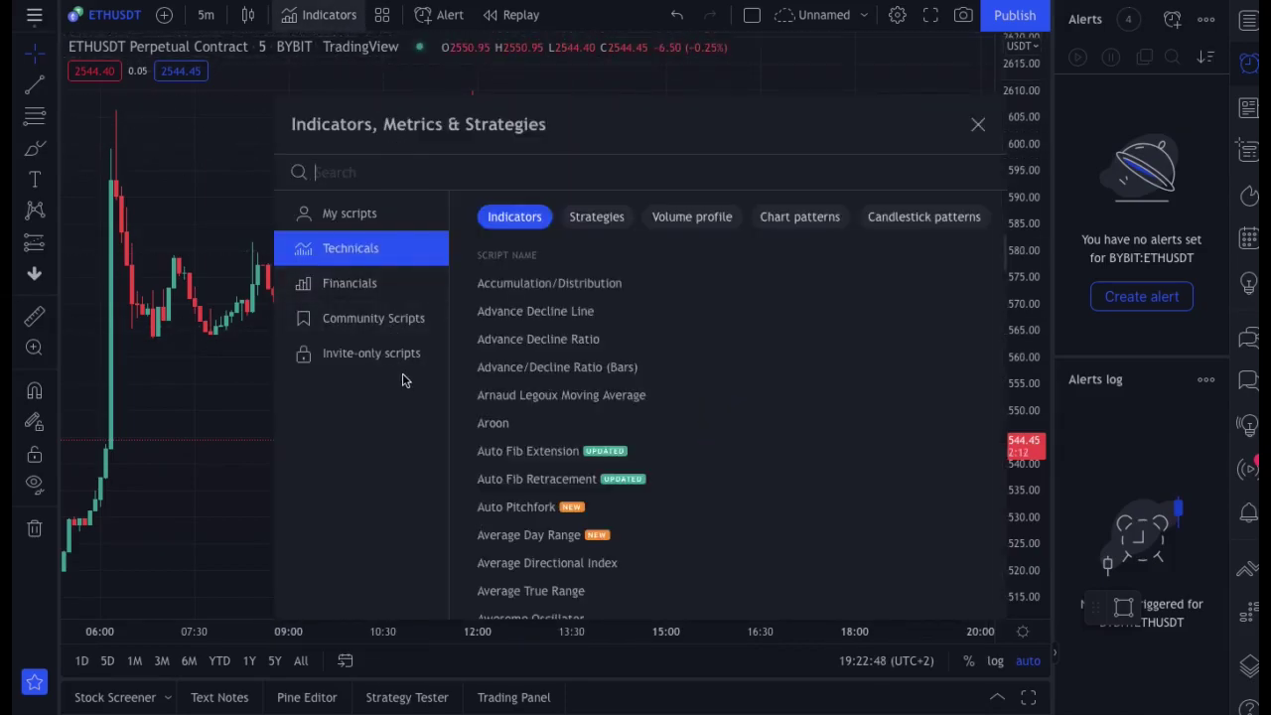
{"action": "left_click", "coordinate": [389, 360]}
{"action": "scroll", "coordinate": [596, 431], "scroll_direction": "down", "scroll_amount": 3}
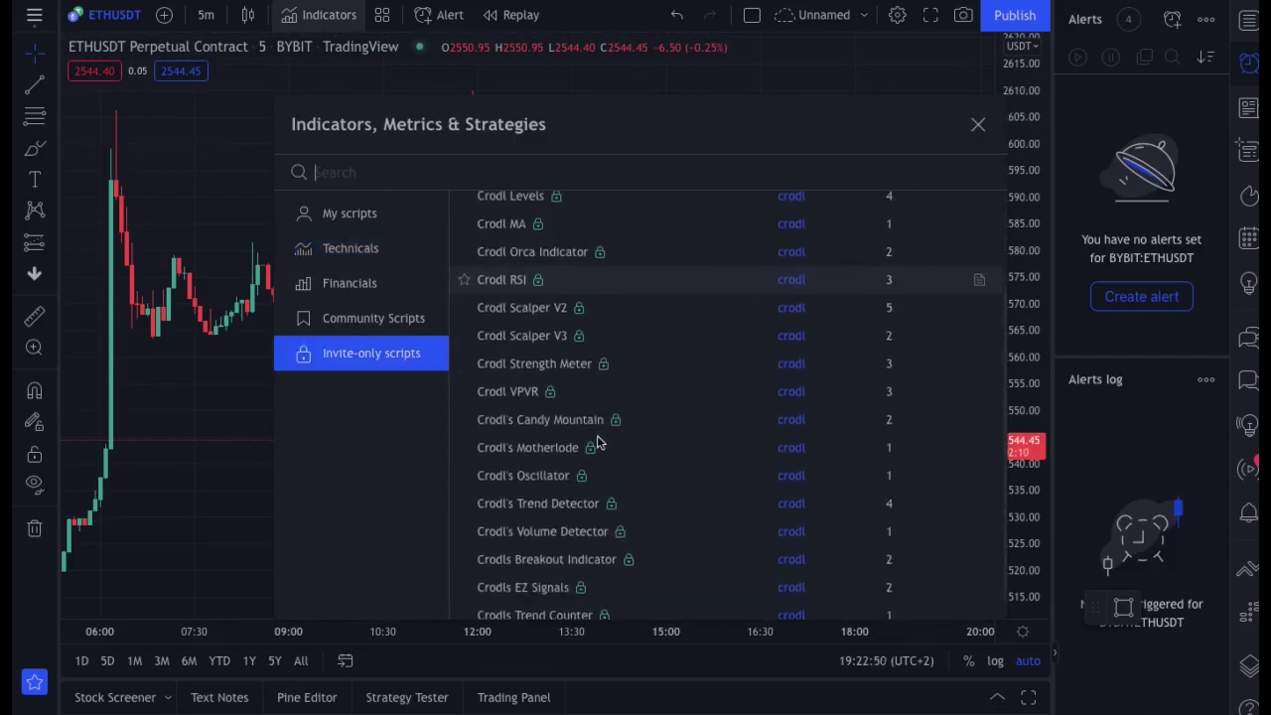
{"action": "left_click", "coordinate": [656, 442]}
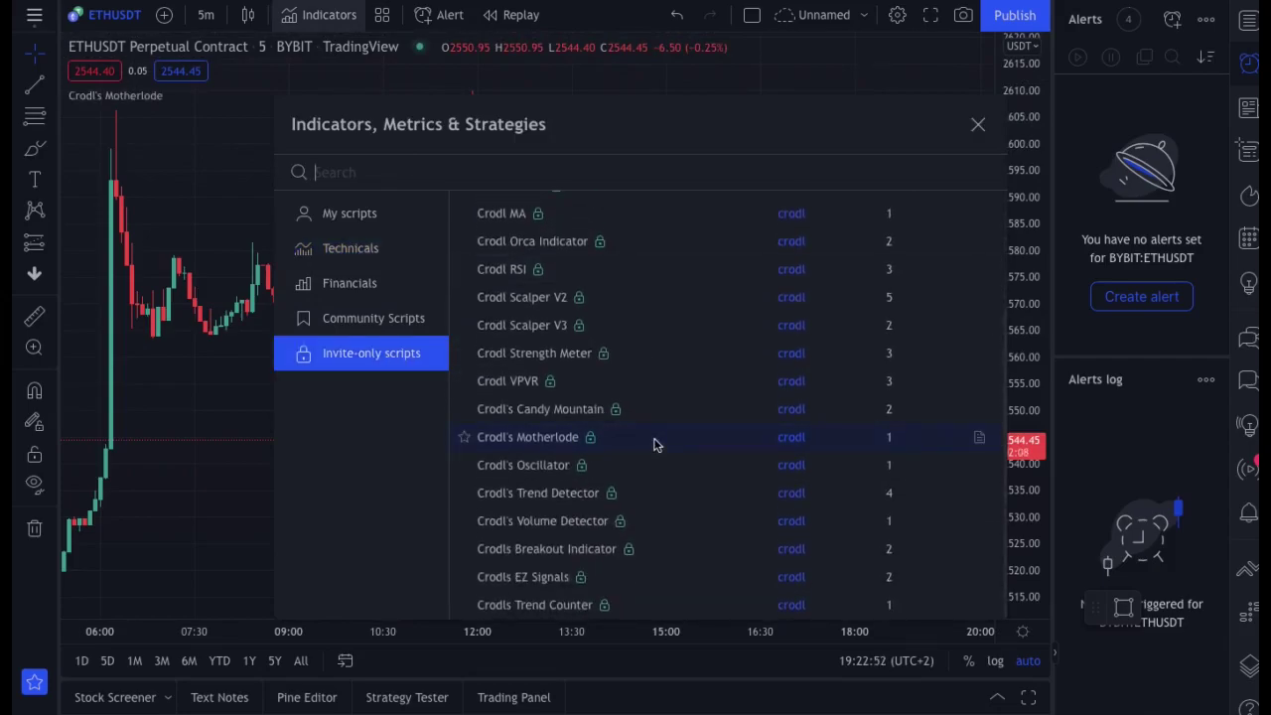
{"action": "left_click", "coordinate": [977, 126]}
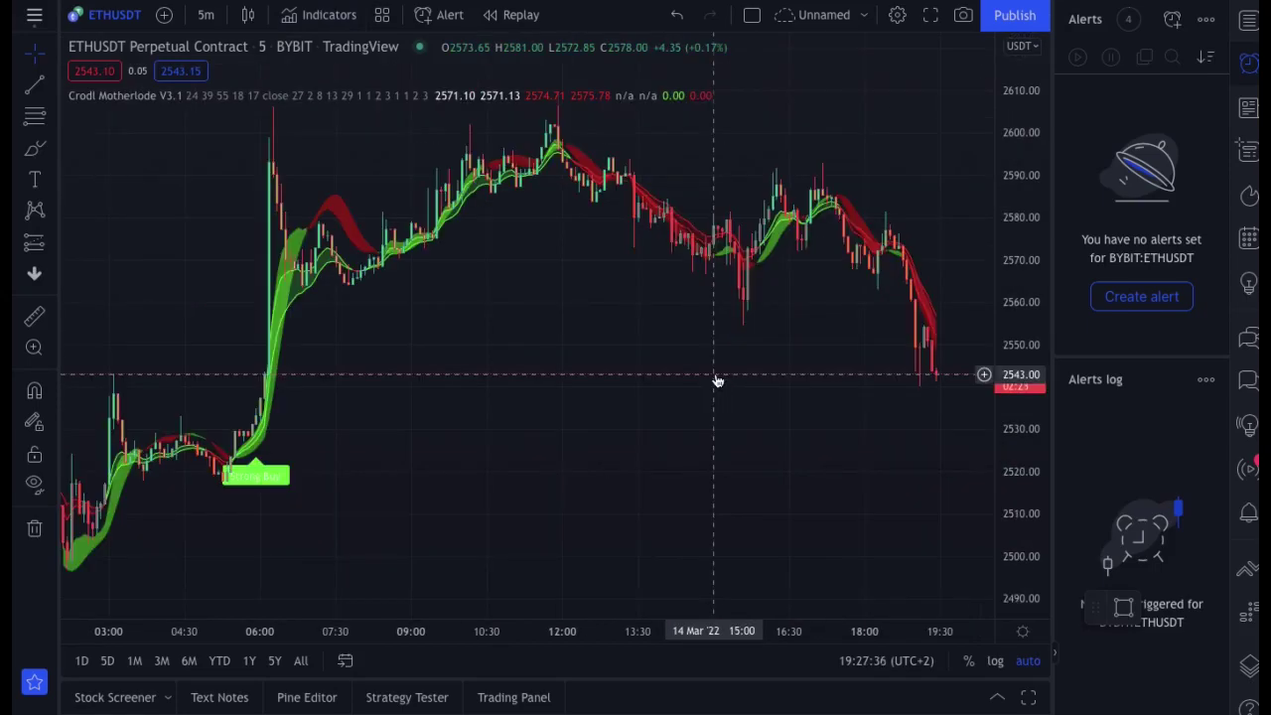
{"action": "scroll", "coordinate": [715, 377], "scroll_direction": "left", "scroll_amount": 5}
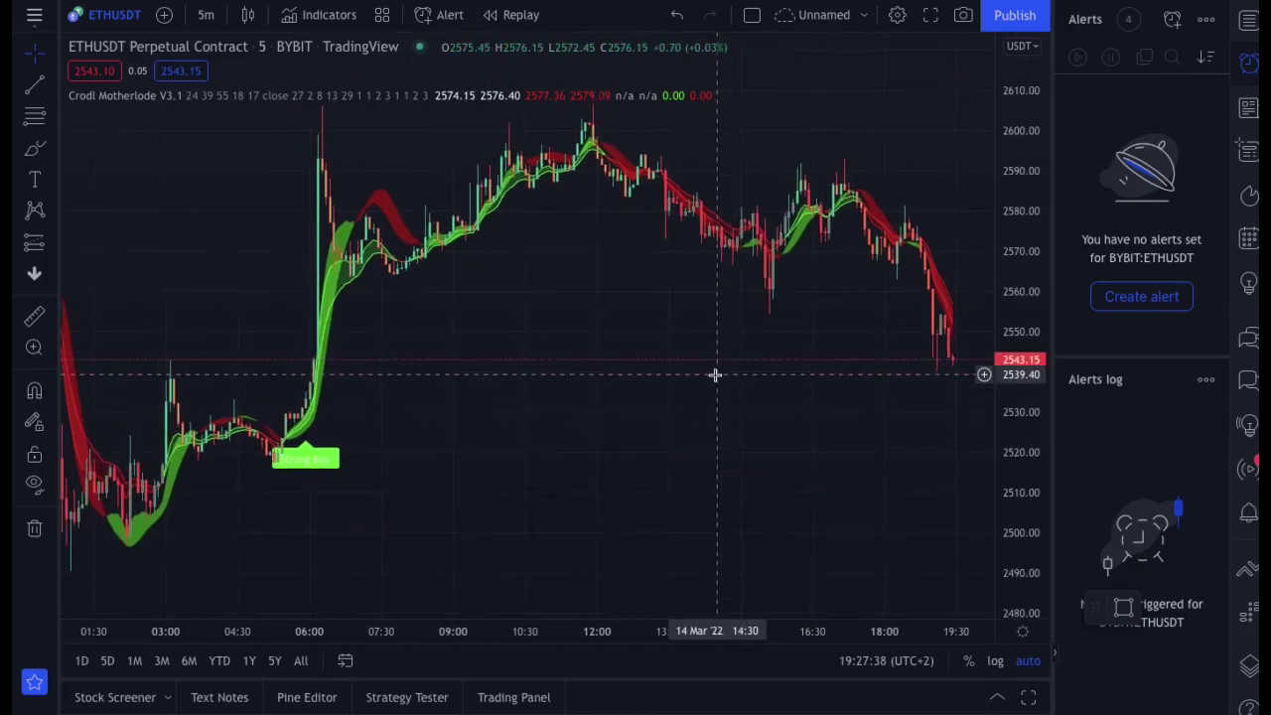
{"action": "scroll", "coordinate": [762, 388], "scroll_direction": "down", "scroll_amount": 1}
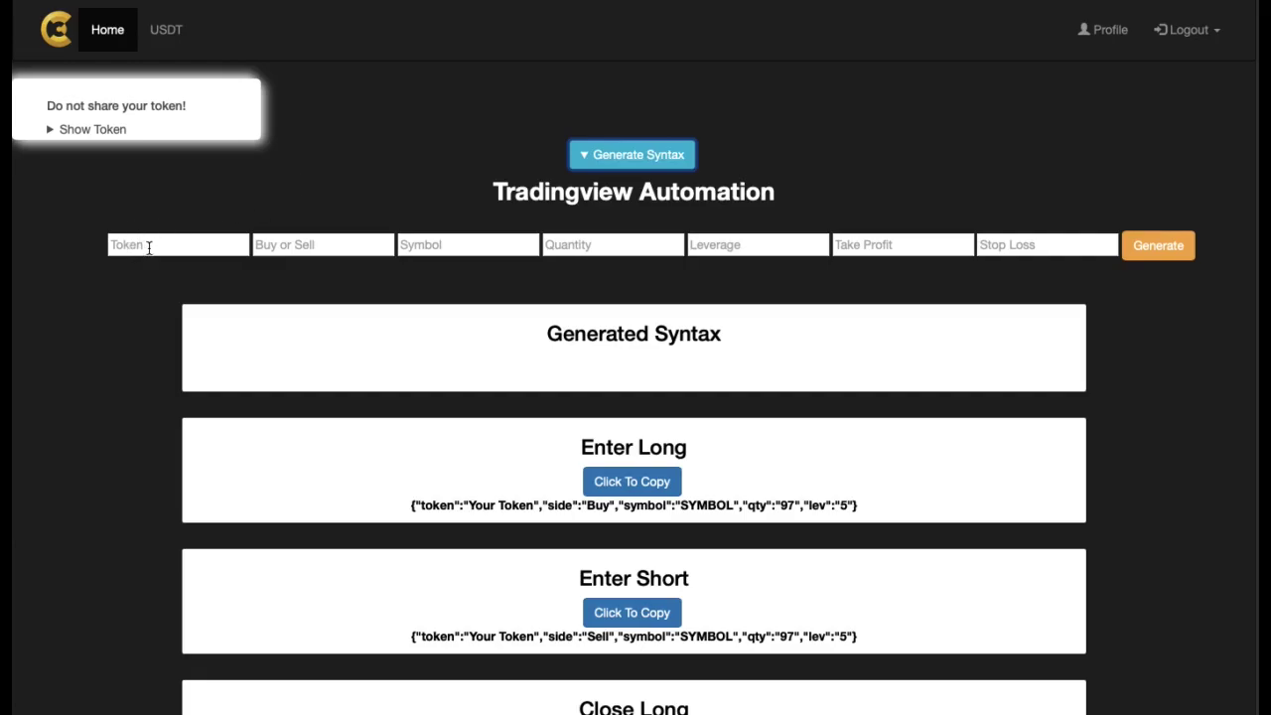
Reveal the account token, drag it into the Token field, then hide it again
{"action": "left_click", "coordinate": [92, 129]}
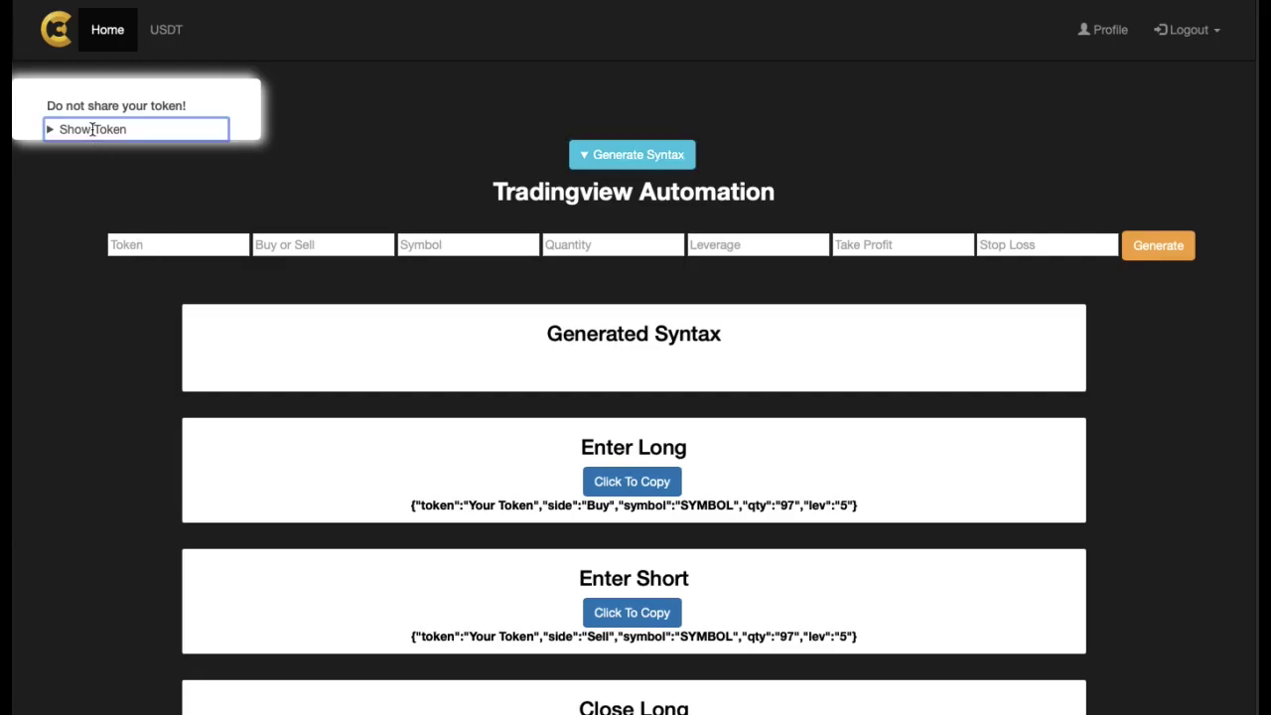
{"action": "double_click", "coordinate": [96, 135]}
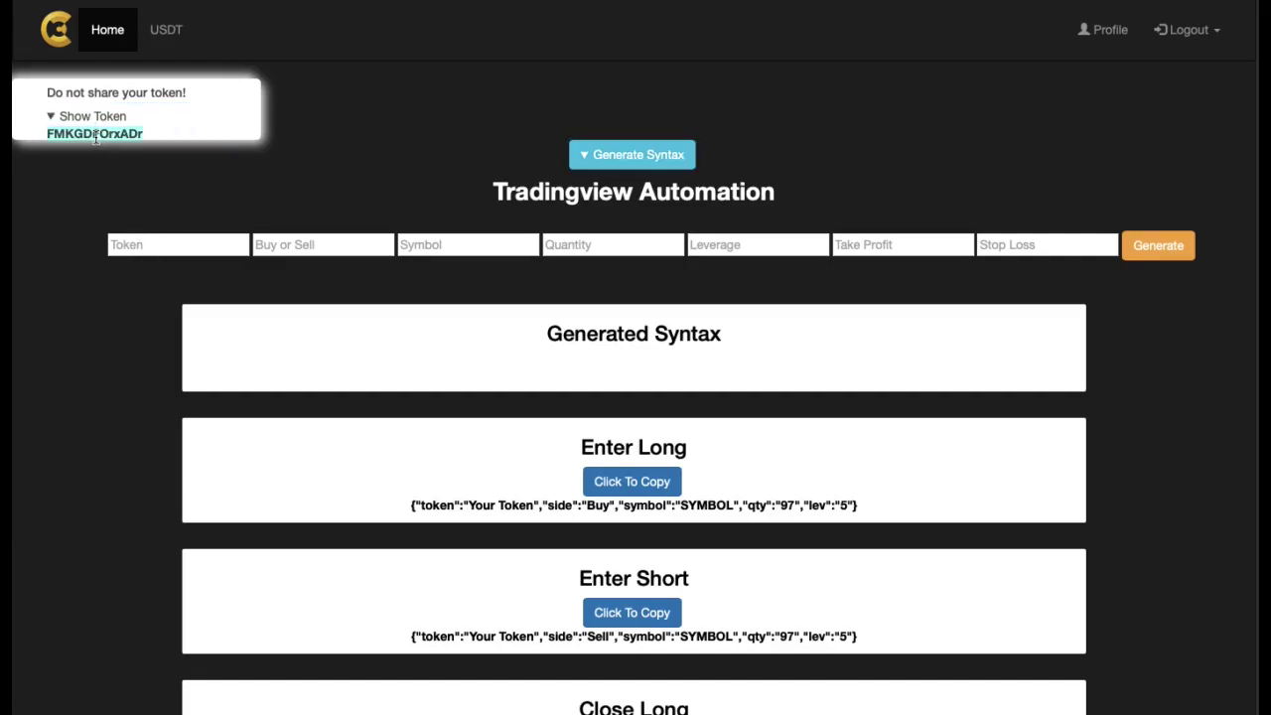
{"action": "left_click_drag", "start_coordinate": [95, 137], "coordinate": [142, 245]}
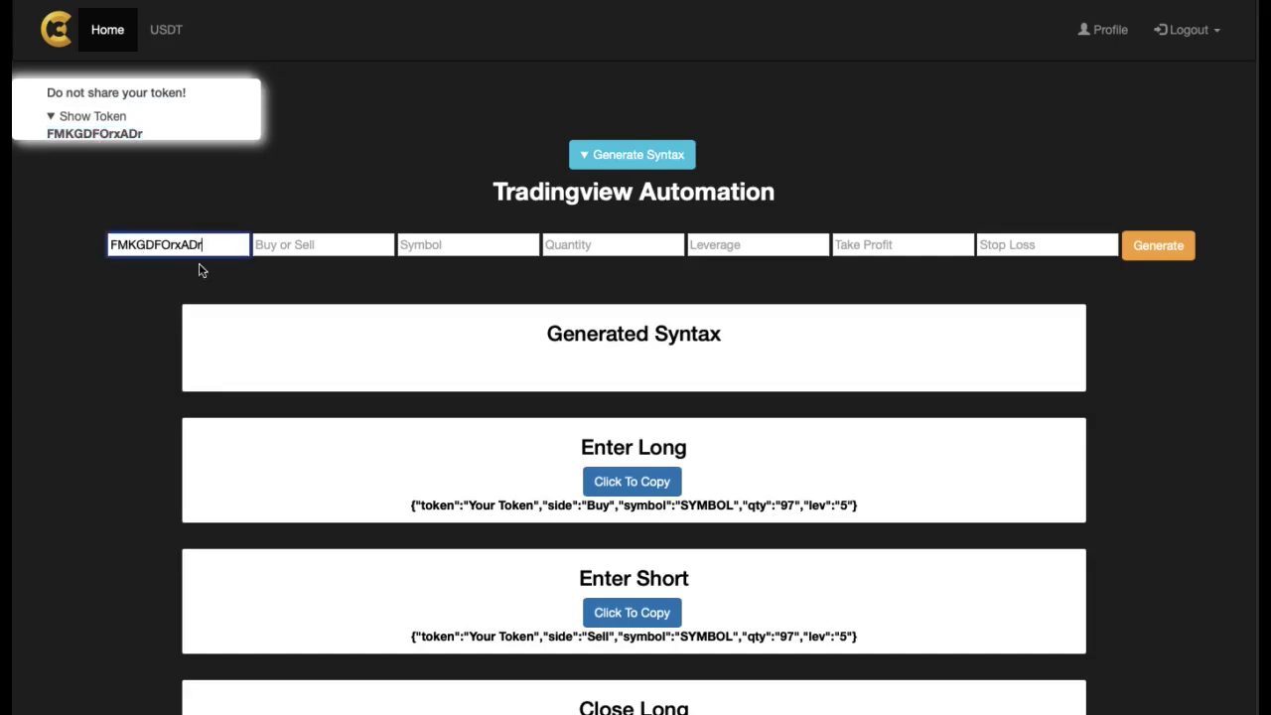
{"action": "left_click", "coordinate": [85, 117]}
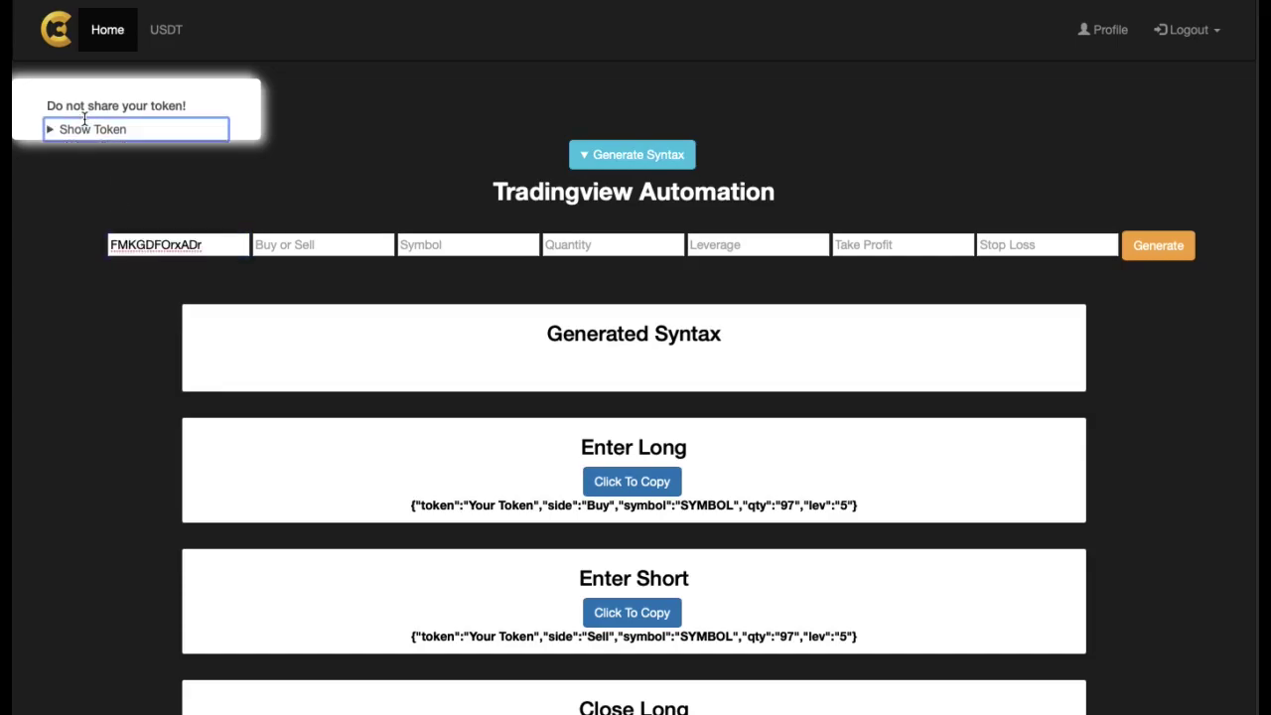
Enter side Sell, symbol ETHUSDT, quantity 97 and leverage 10 in the order fields
{"action": "left_click", "coordinate": [279, 239]}
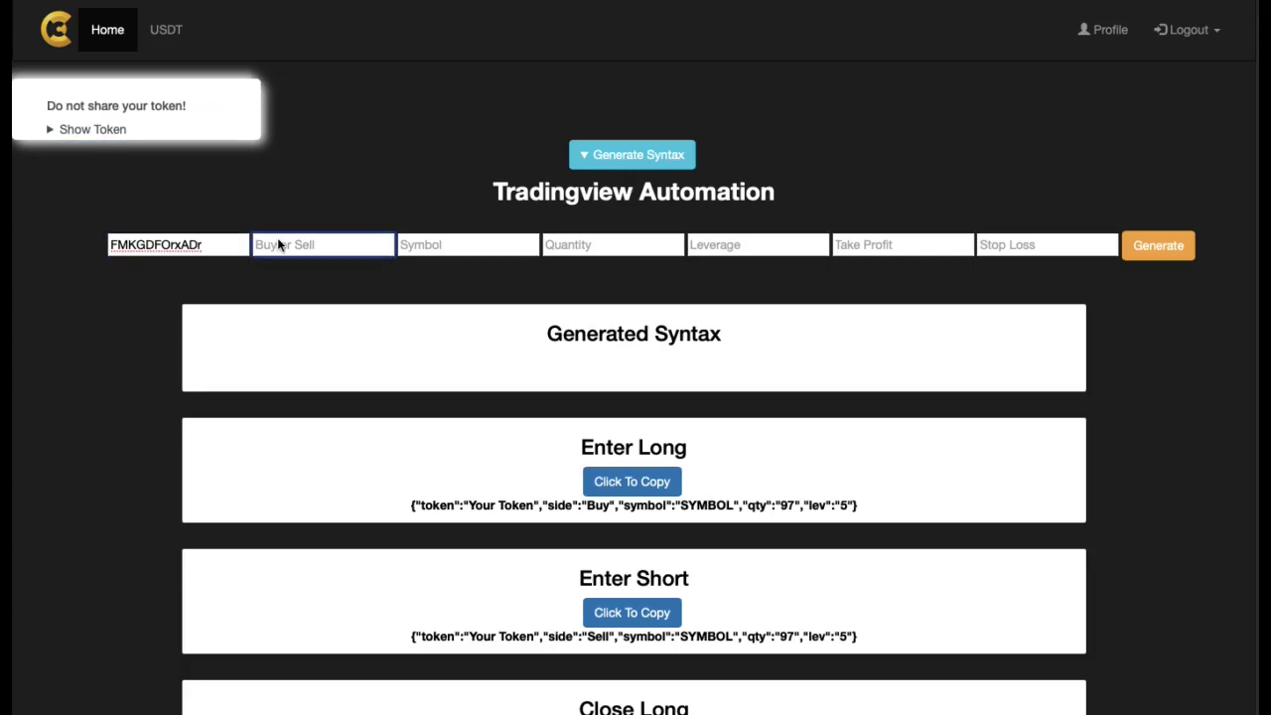
{"action": "type", "text": "Sell"}
{"action": "left_click", "coordinate": [455, 245]}
{"action": "type", "text": "ETHUSDT"}
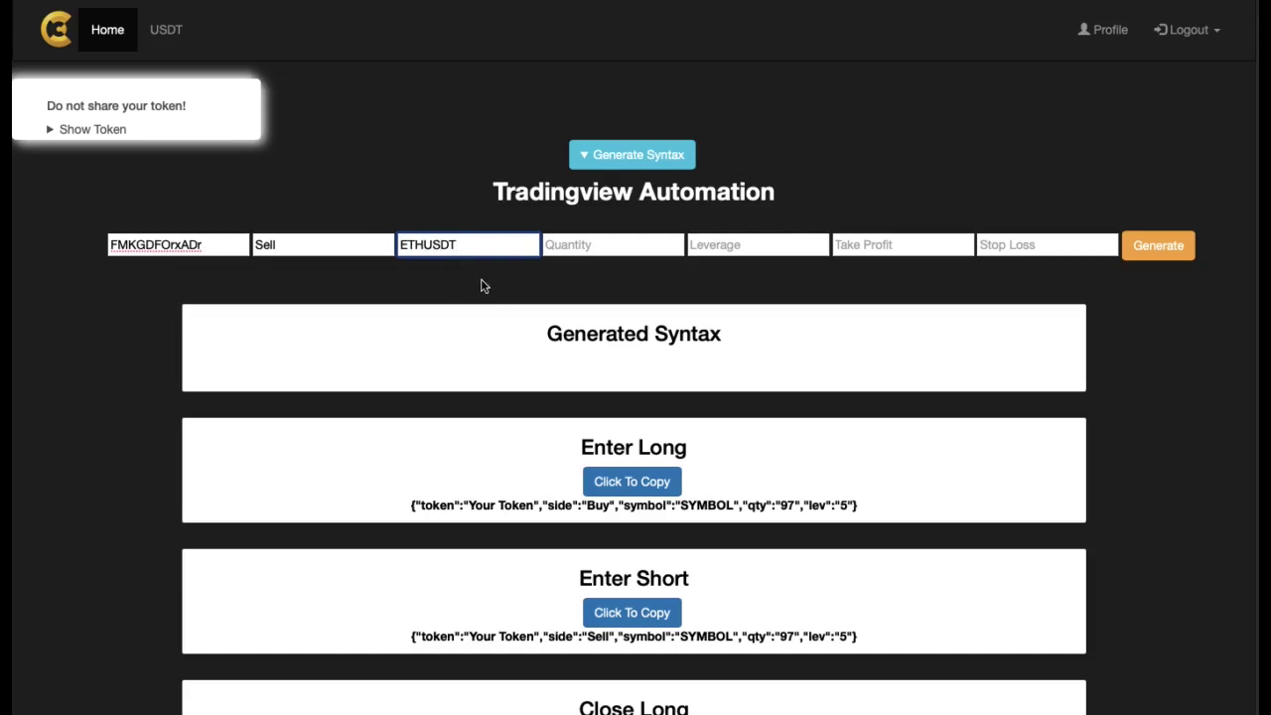
{"action": "left_click", "coordinate": [578, 248]}
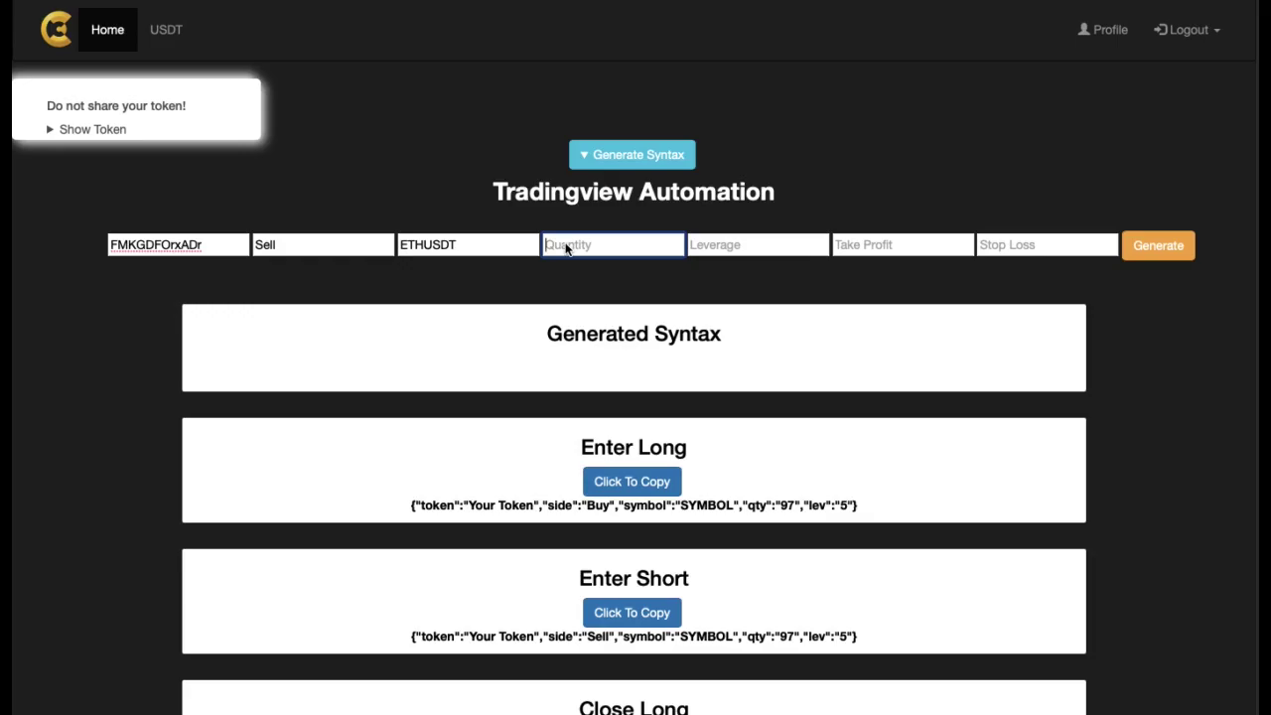
{"action": "type", "text": "97"}
{"action": "left_click", "coordinate": [741, 245]}
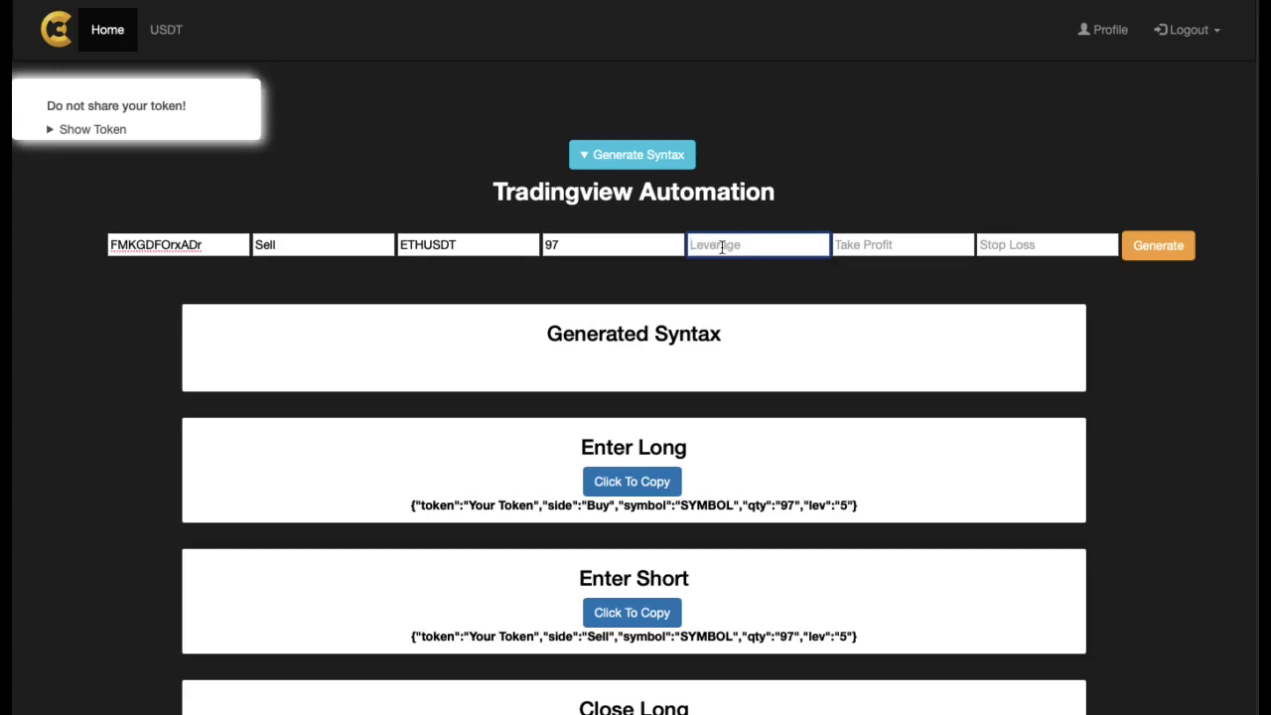
{"action": "type", "text": "10"}
{"action": "left_click", "coordinate": [868, 244]}
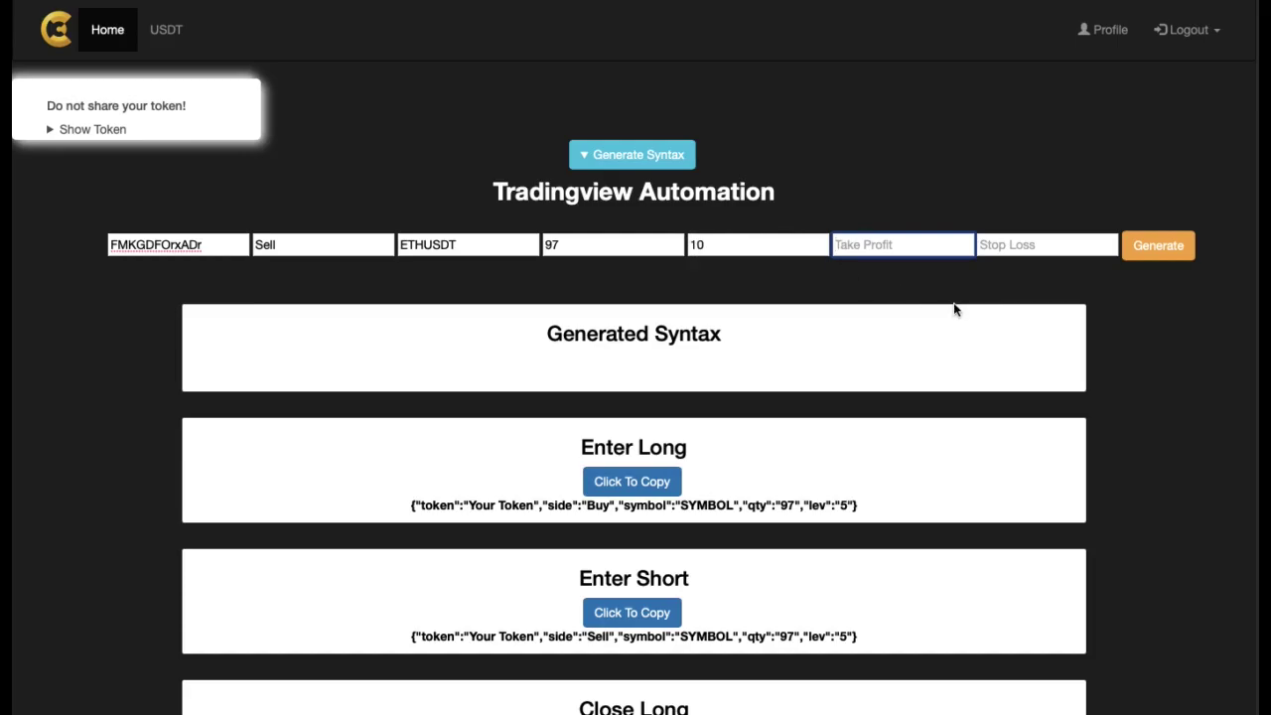
{"action": "type", "text": "1.5"}
Enter take profit 1.5 and stop loss 1, generate the Sell JSON and select it
{"action": "key", "text": "Tab"}
{"action": "type", "text": "1"}
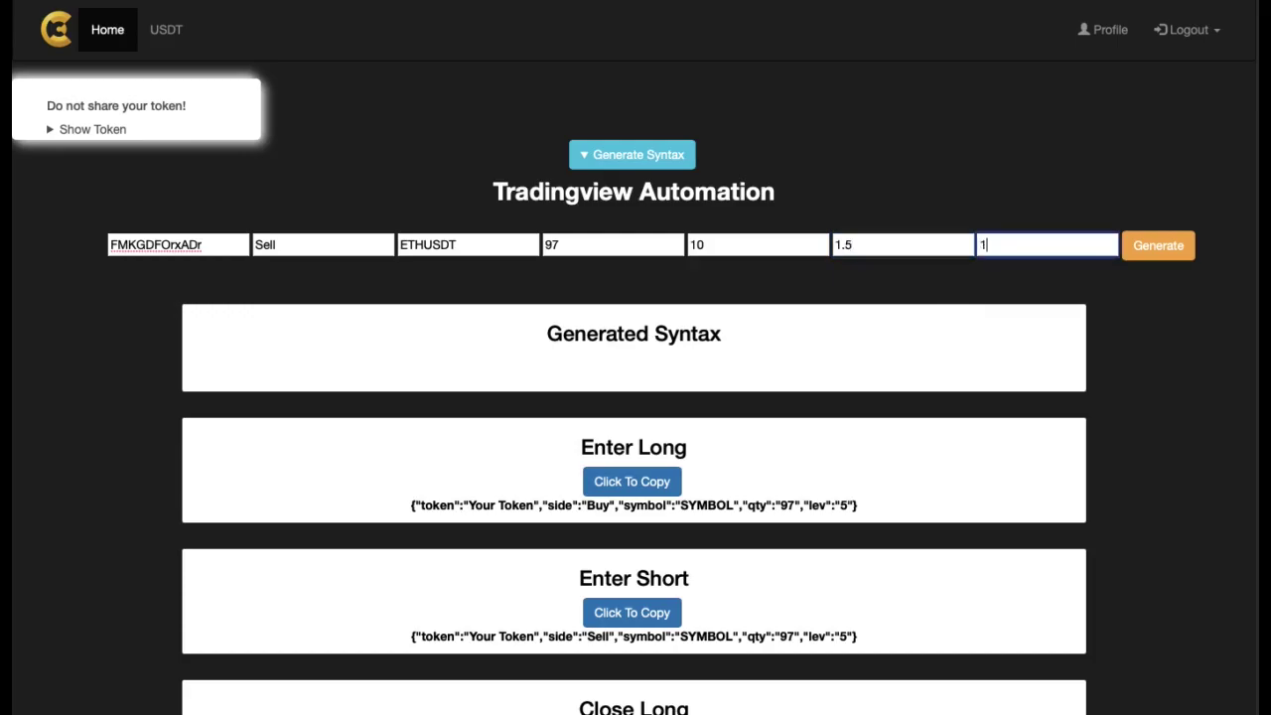
{"action": "left_click", "coordinate": [1163, 253]}
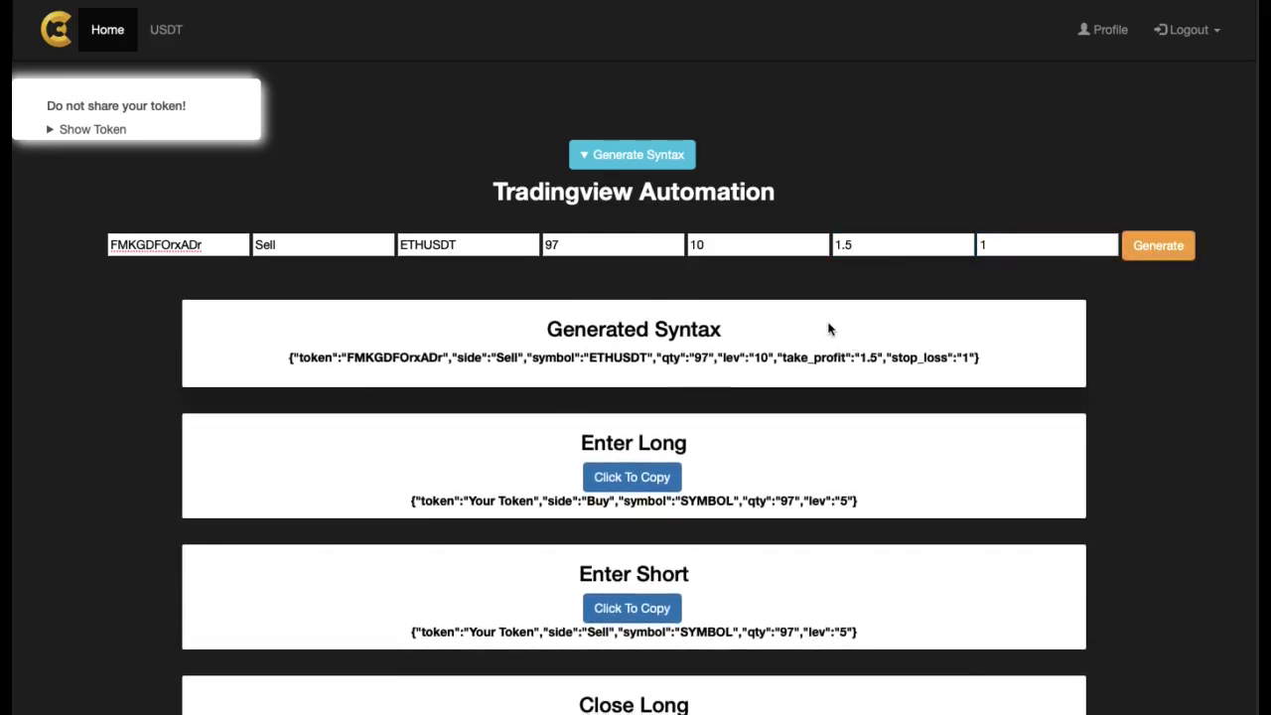
{"action": "left_click_drag", "start_coordinate": [984, 360], "coordinate": [289, 357]}
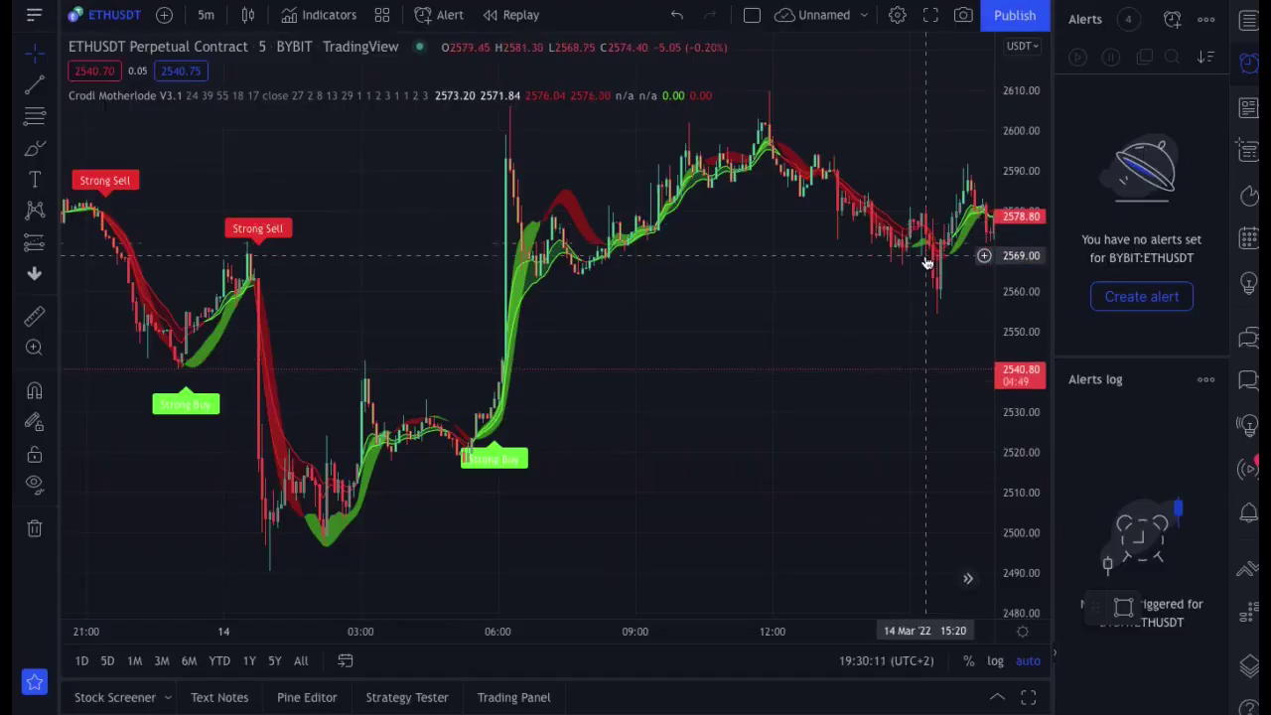
Start a new ETHUSDT alert on Crodl Motherlode's Strong Sell signal, firing once per bar
{"action": "left_click", "coordinate": [1249, 62]}
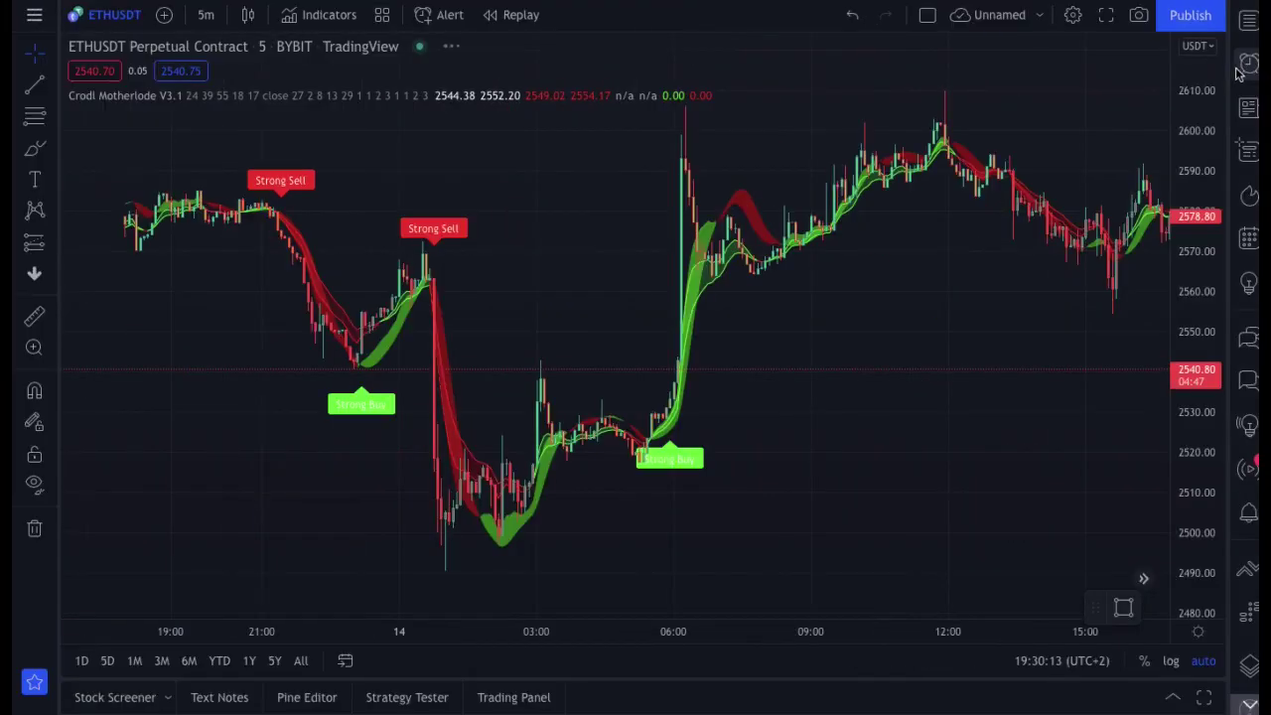
{"action": "left_click", "coordinate": [1249, 63]}
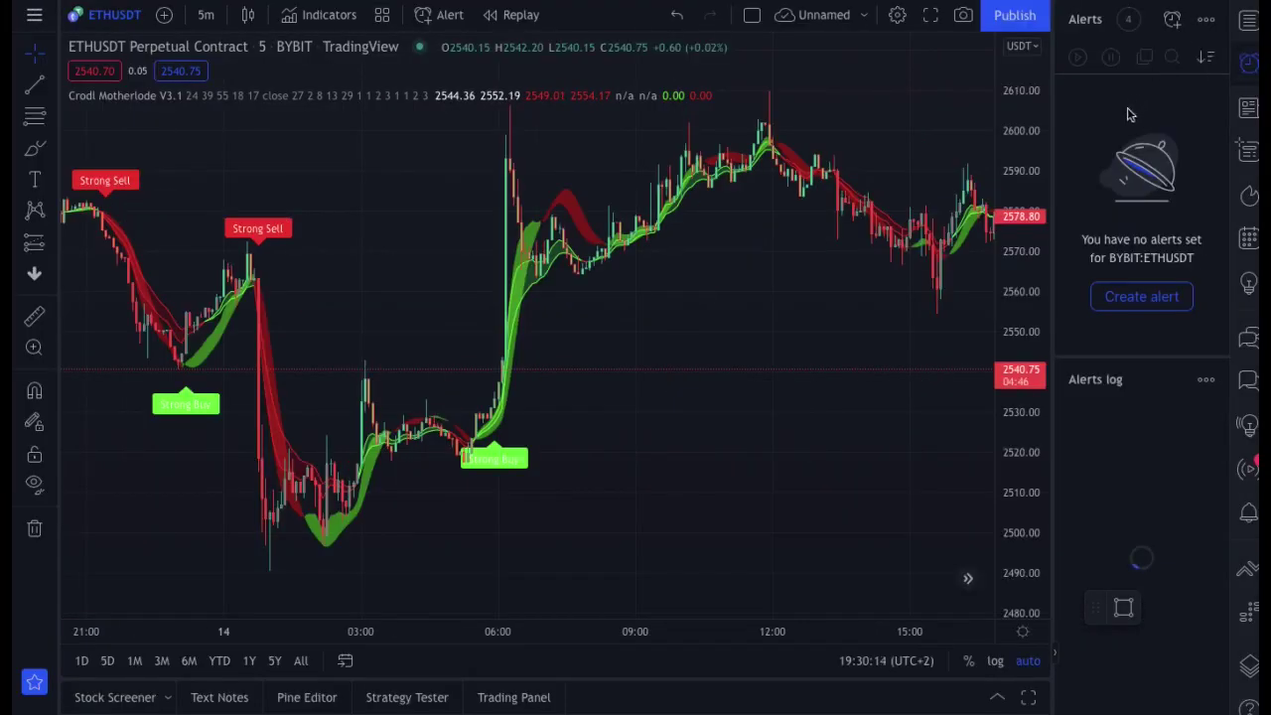
{"action": "left_click", "coordinate": [1171, 21]}
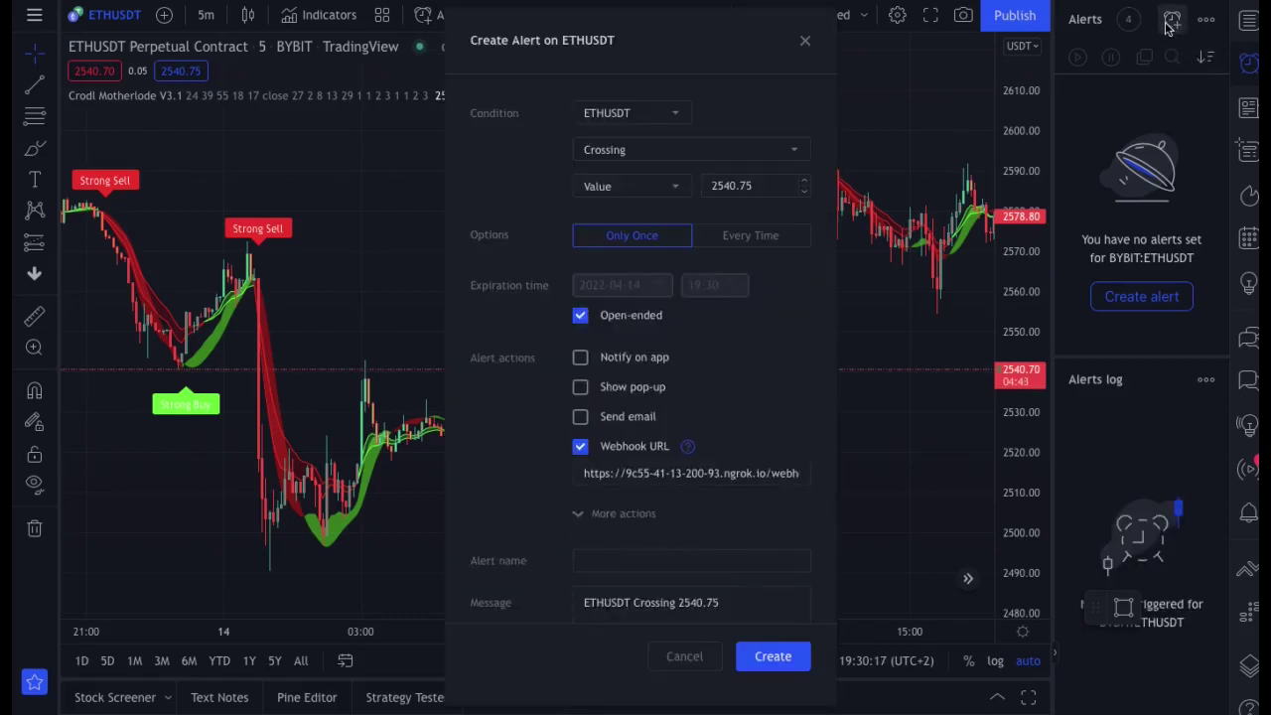
{"action": "left_click", "coordinate": [638, 113]}
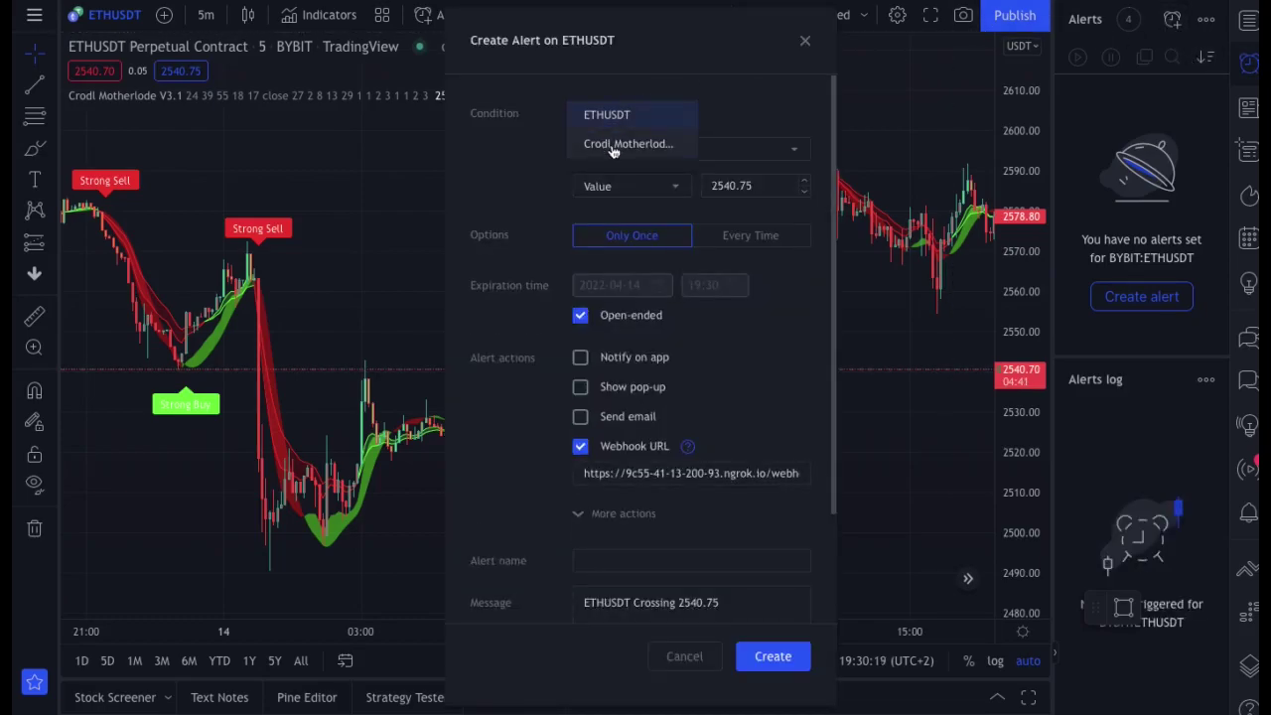
{"action": "left_click", "coordinate": [613, 145]}
{"action": "left_click", "coordinate": [614, 149]}
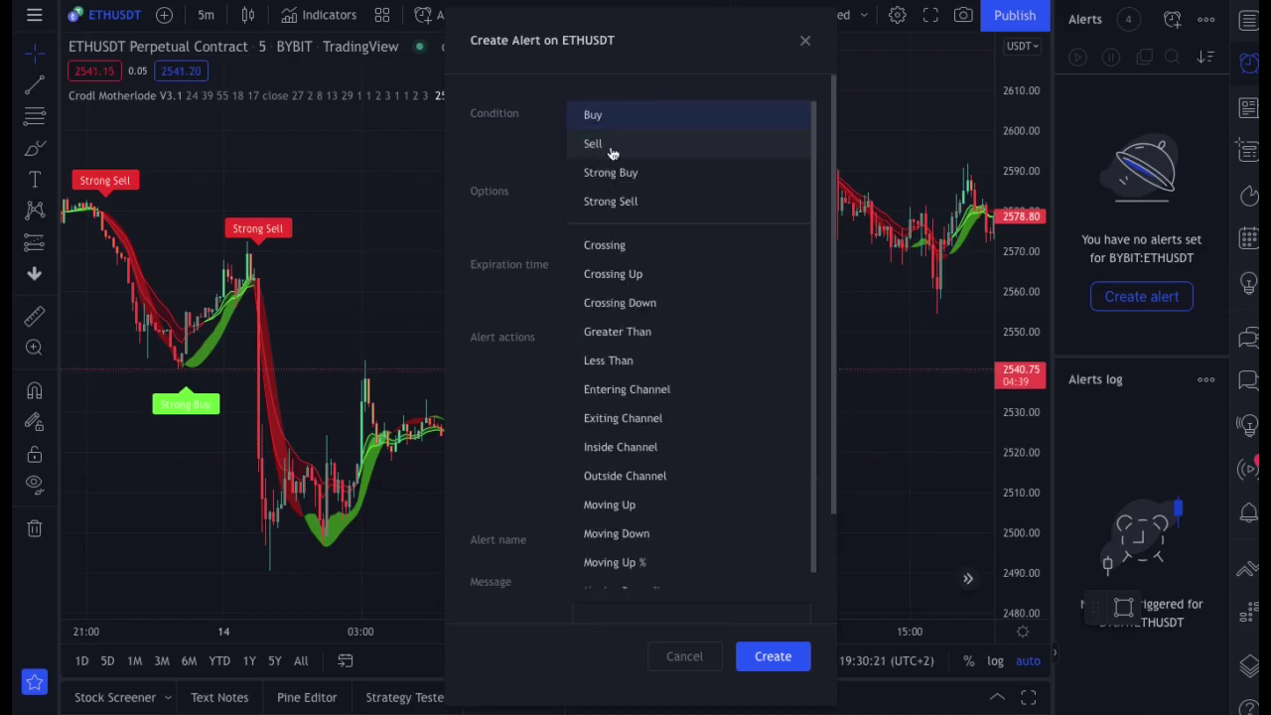
{"action": "left_click", "coordinate": [614, 202]}
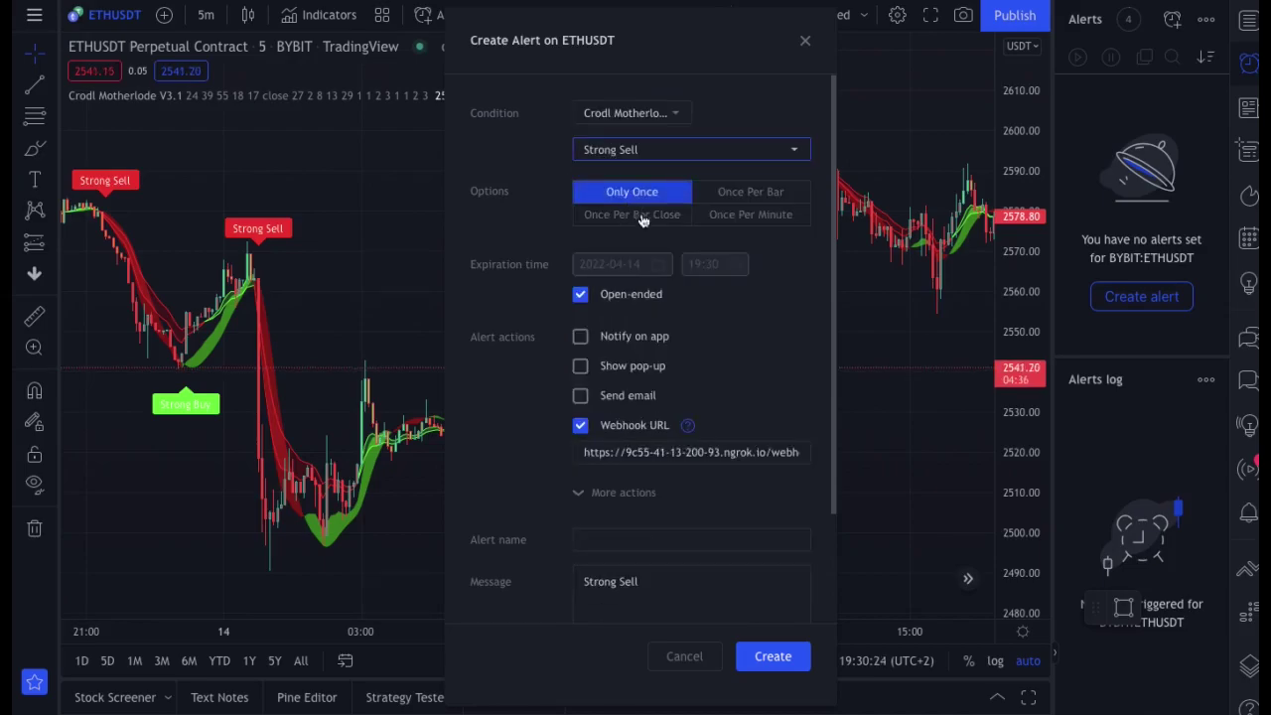
{"action": "left_click", "coordinate": [749, 194]}
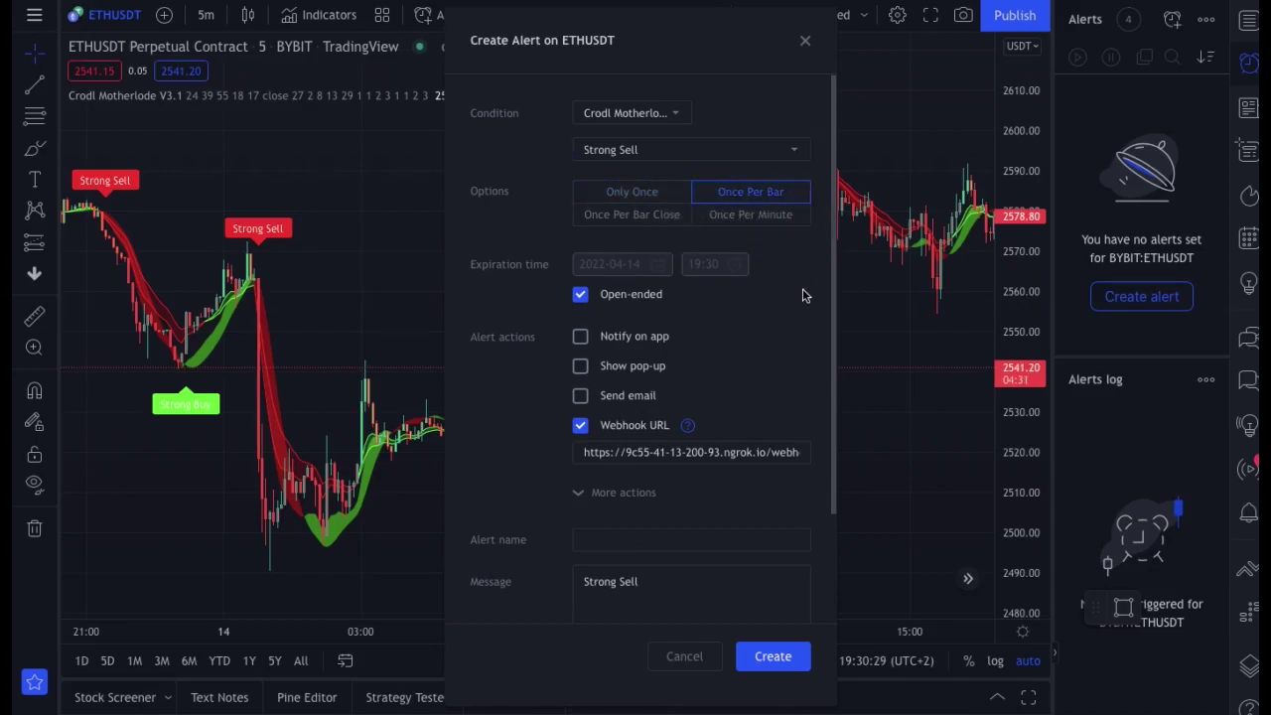
{"action": "scroll", "coordinate": [802, 294], "scroll_direction": "down", "scroll_amount": 2}
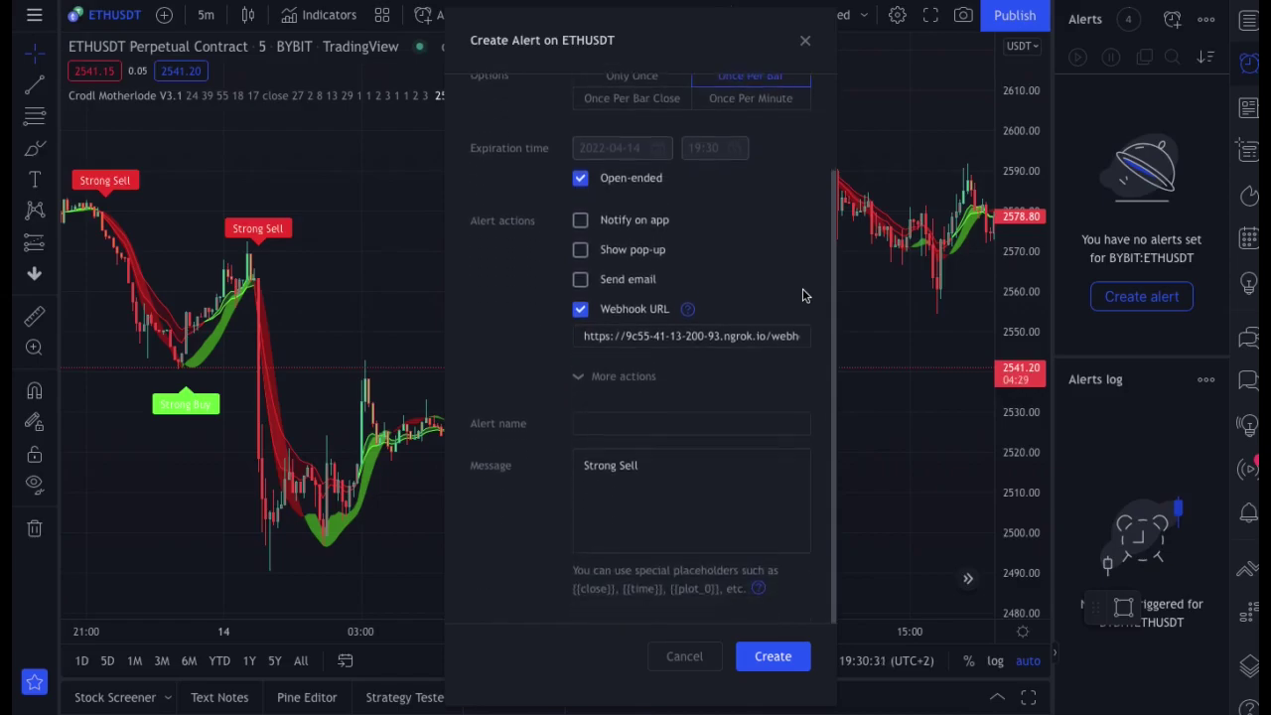
{"action": "left_click", "coordinate": [650, 334]}
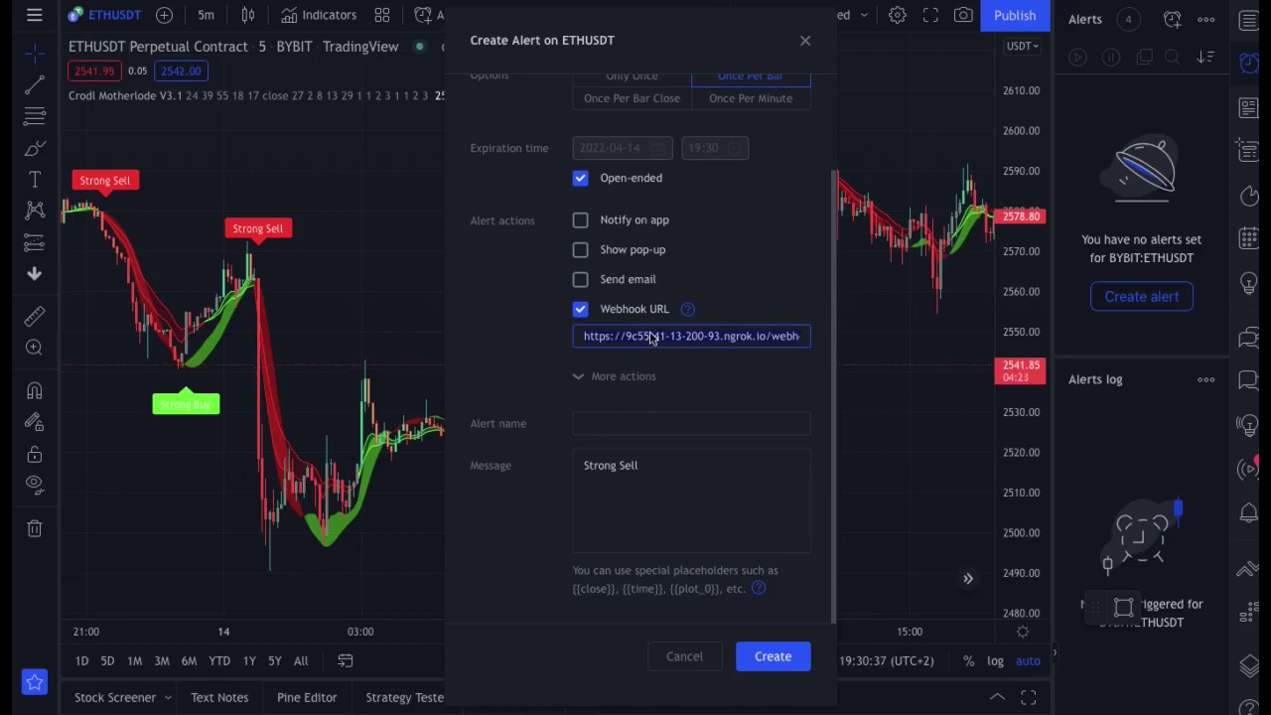
{"action": "key", "text": "ctrl+a"}
{"action": "key", "text": "BackSpace"}
{"action": "type", "text": "https://trad"}
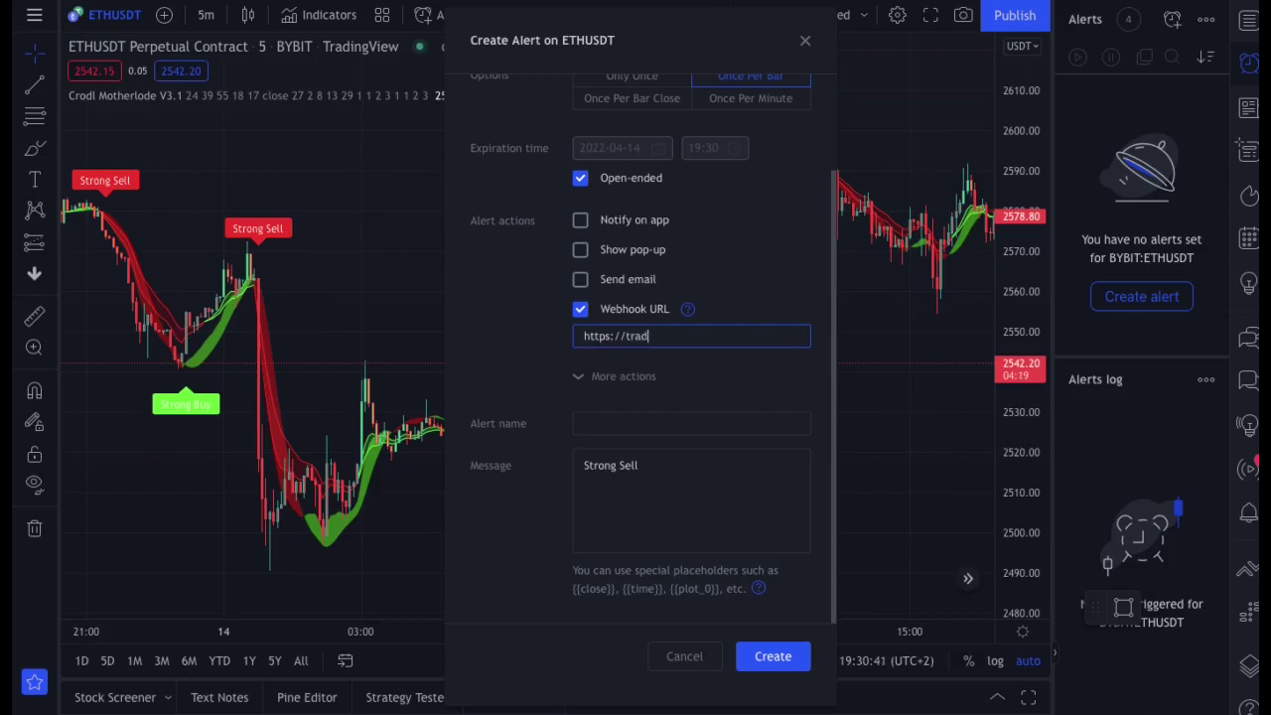
{"action": "type", "text": "ingbot.crodl.com/webhook"}
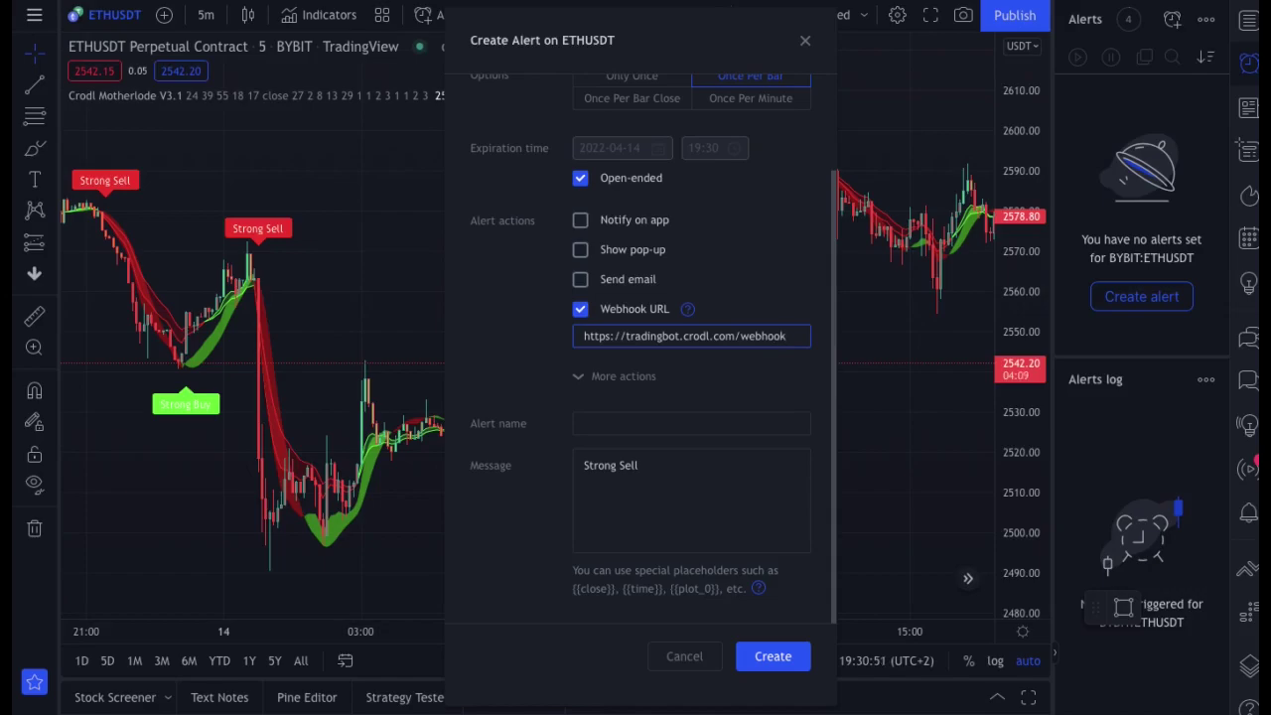
{"action": "left_click_drag", "start_coordinate": [635, 471], "coordinate": [579, 465]}
{"action": "key", "text": "BackSpace"}
{"action": "key", "text": "ctrl+v"}
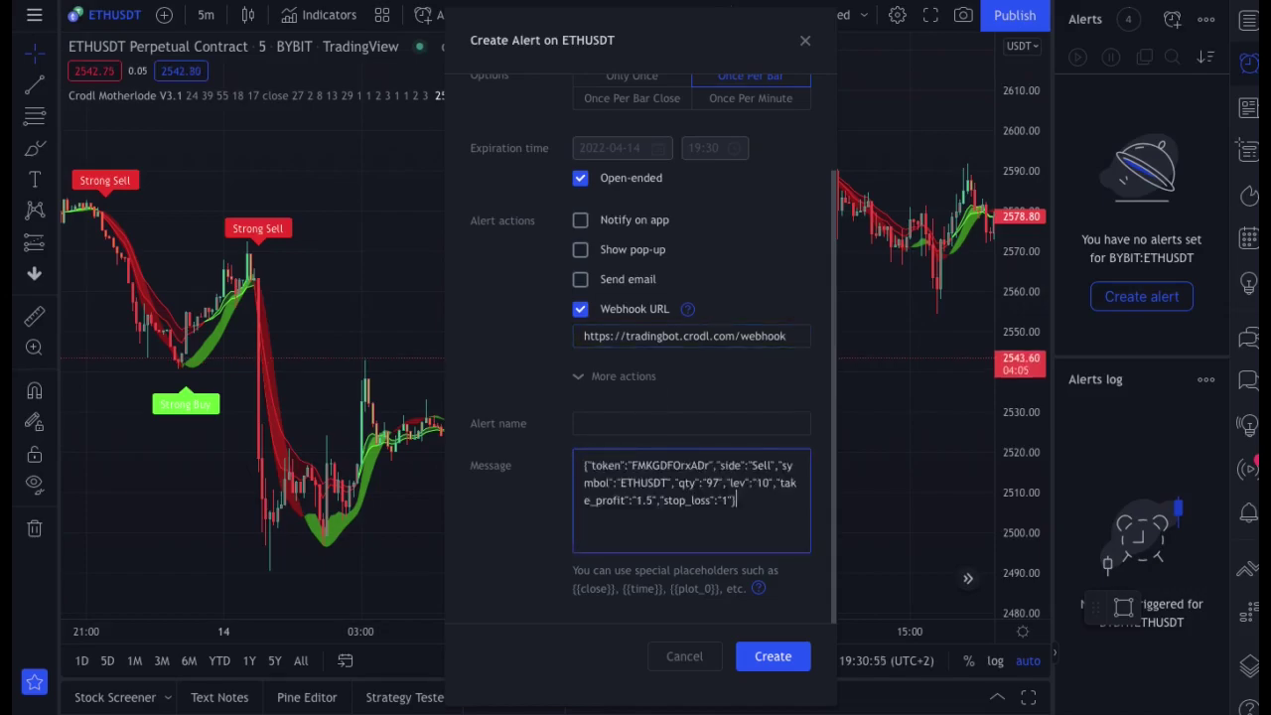
Name the alert 'sell order' and create it
{"action": "left_click", "coordinate": [633, 430]}
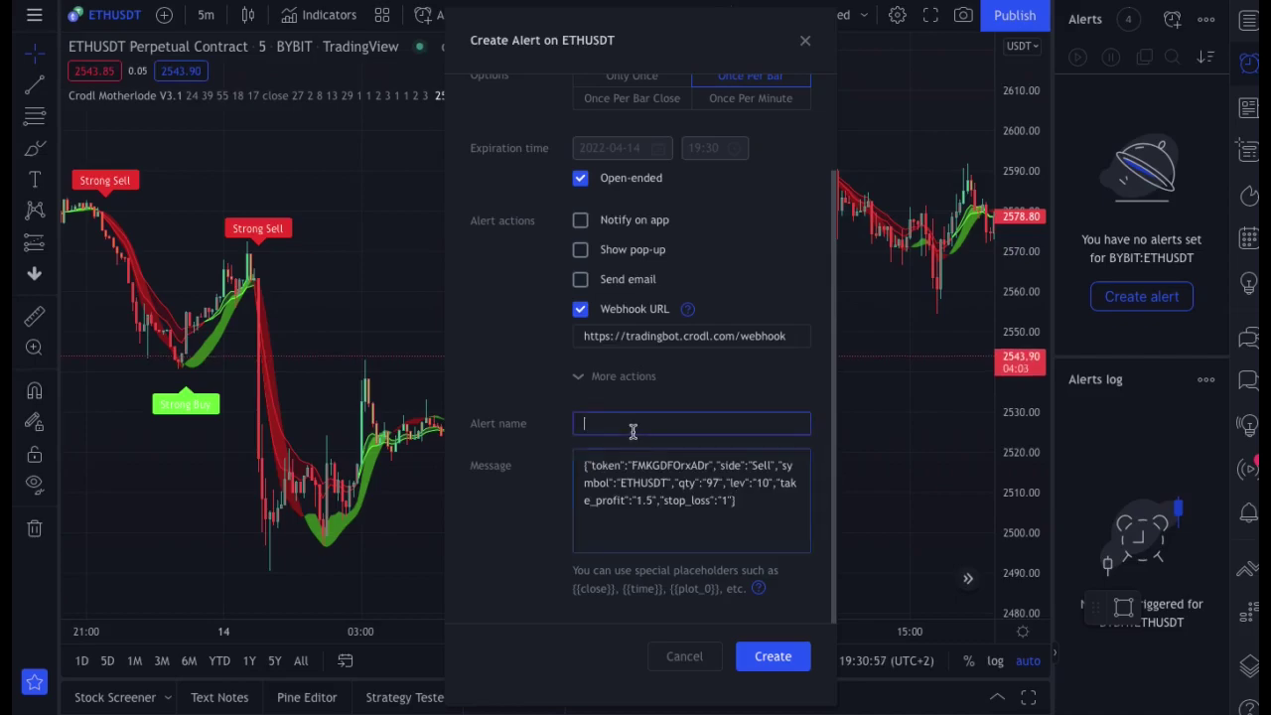
{"action": "type", "text": "sell order"}
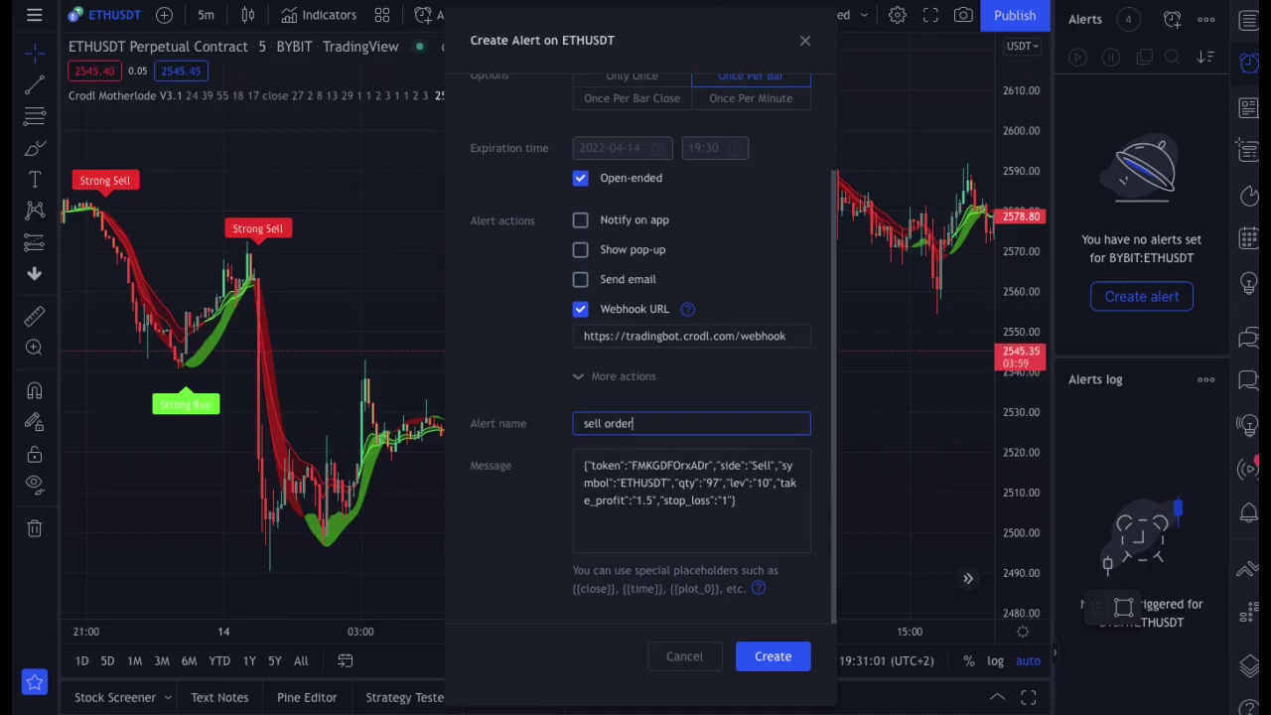
{"action": "left_click", "coordinate": [763, 656]}
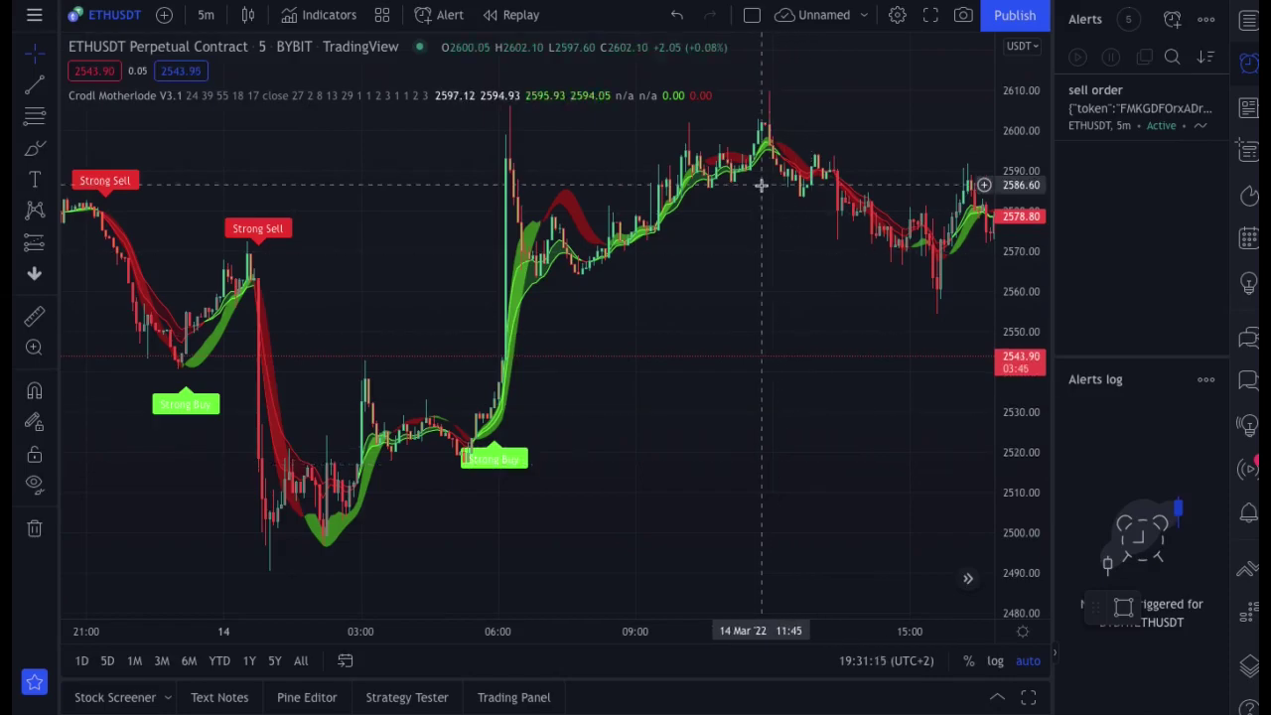
{"action": "key", "text": "alt+Tab"}
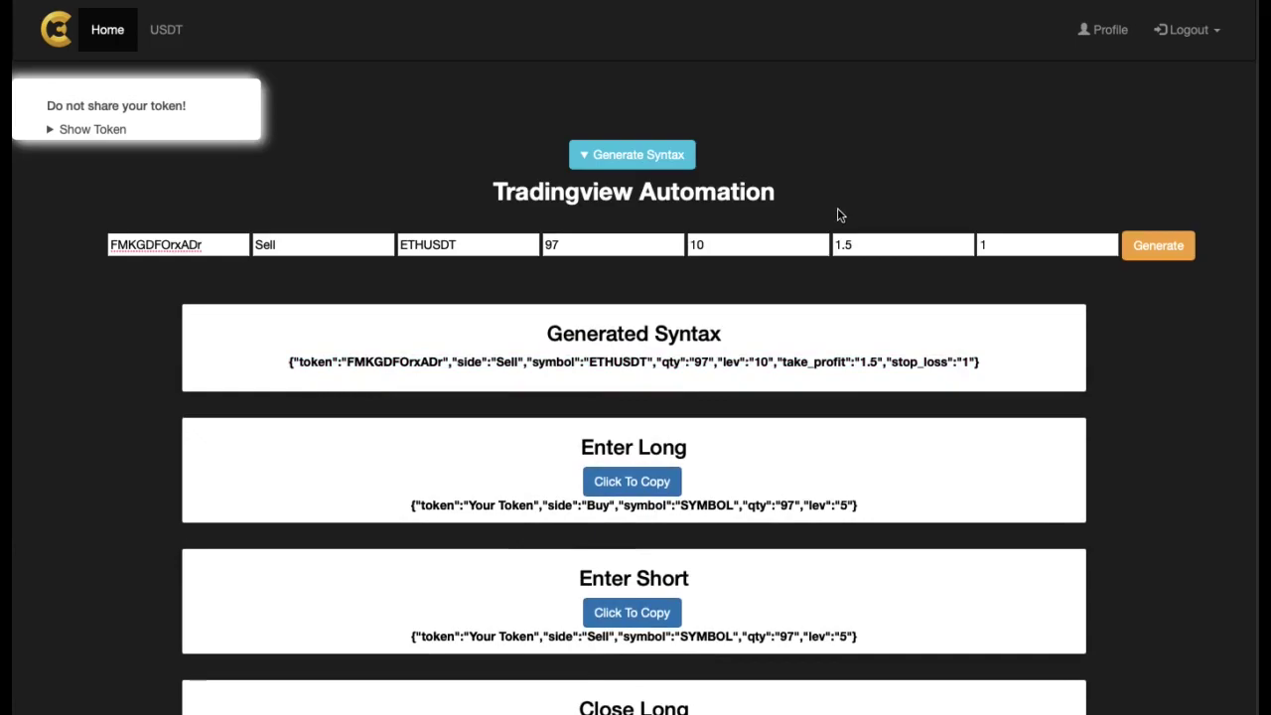
Change the side to Buy, regenerate the syntax, and select the new Buy order JSON
{"action": "left_click", "coordinate": [429, 249]}
{"action": "double_click", "coordinate": [305, 245]}
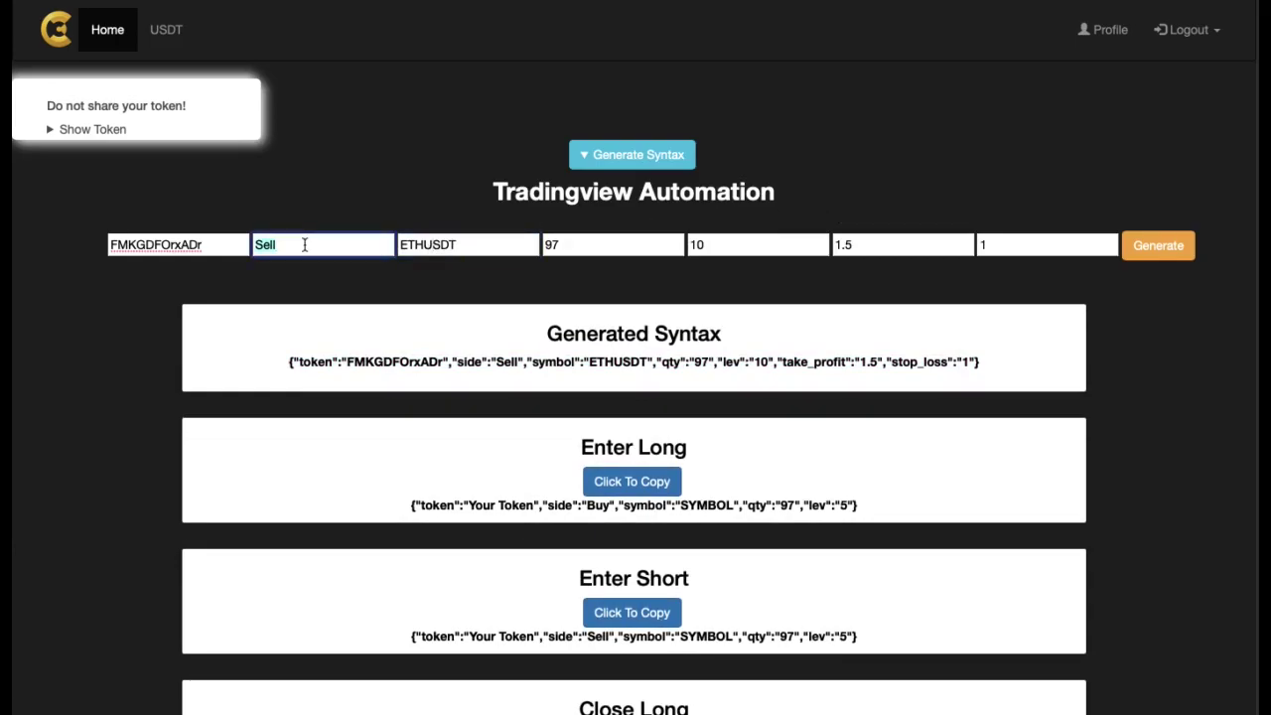
{"action": "type", "text": "Buy"}
{"action": "left_click", "coordinate": [1180, 248]}
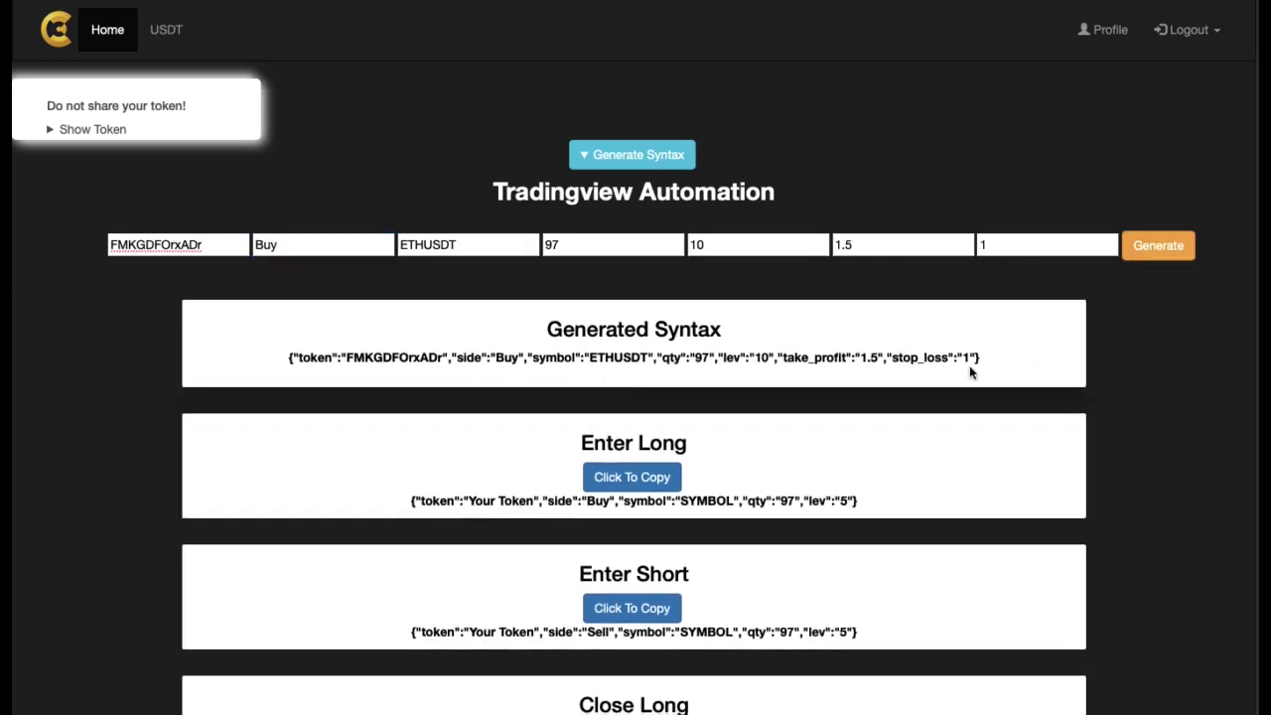
{"action": "left_click_drag", "start_coordinate": [988, 360], "coordinate": [290, 361]}
{"action": "key", "text": "ctrl+c"}
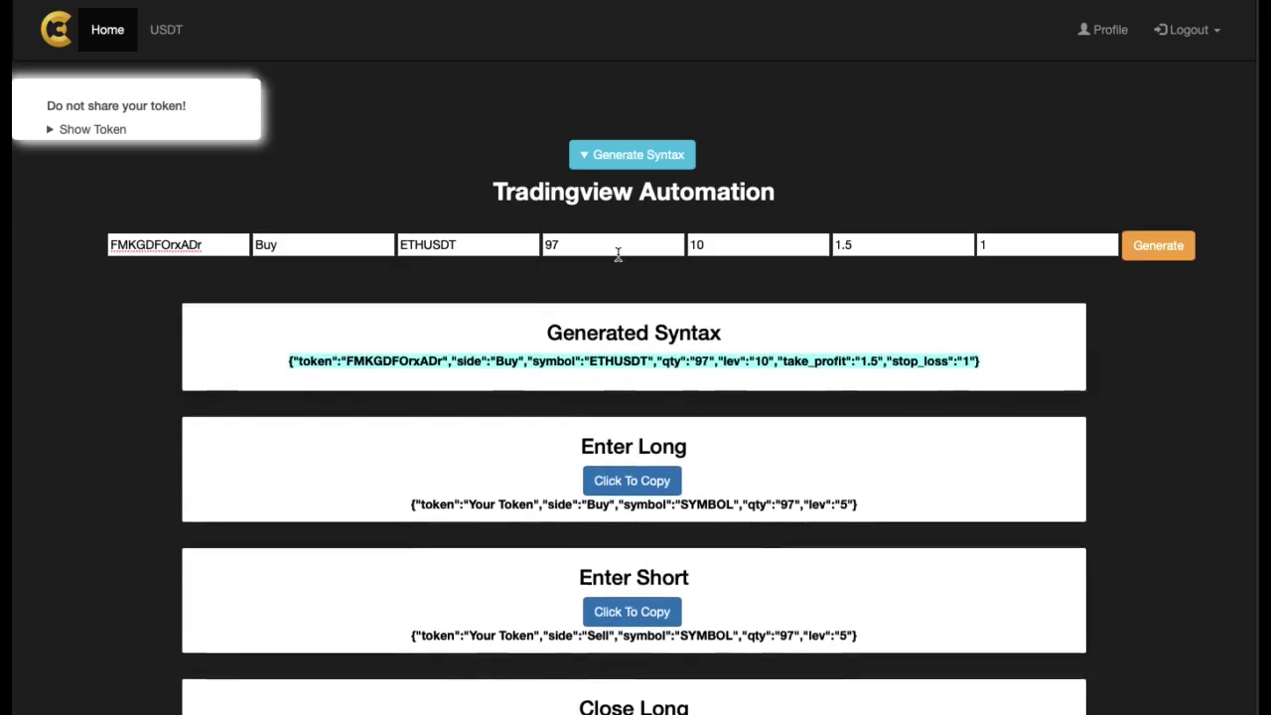
{"action": "key", "text": "super+Tab"}
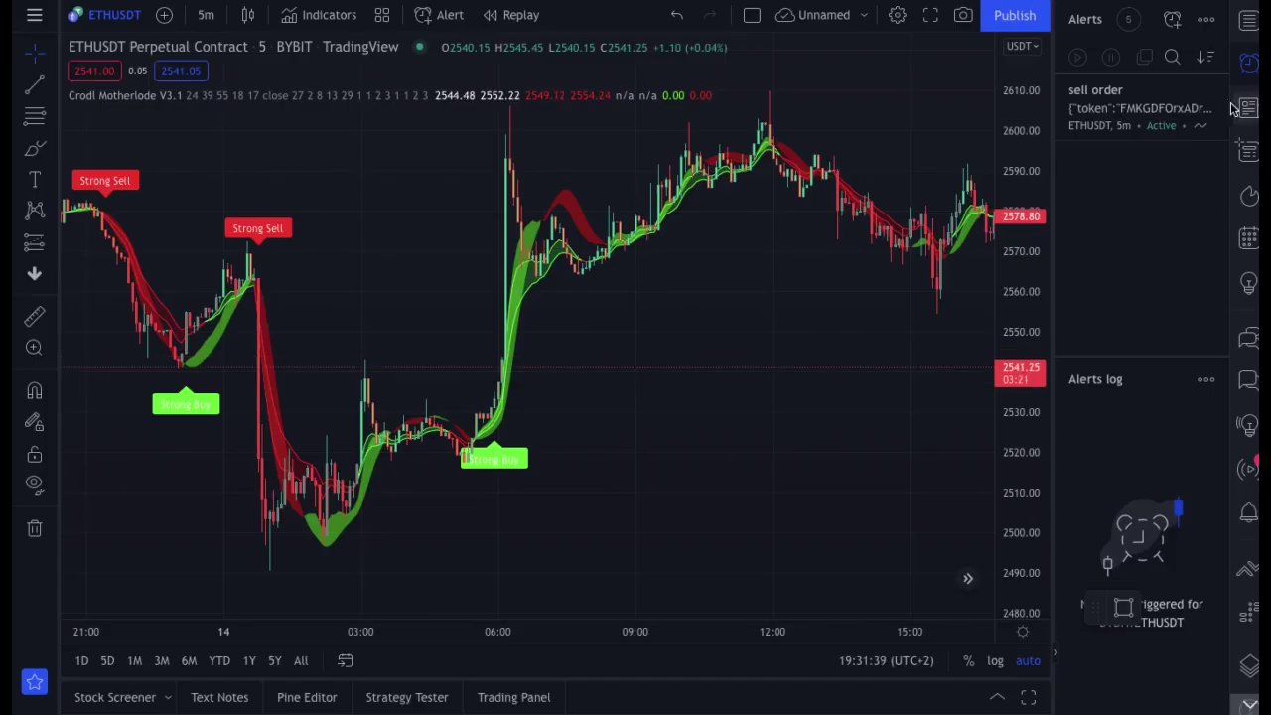
Start a new ETHUSDT alert on Crodl Motherlode's Strong Buy signal, firing once per bar
{"action": "left_click", "coordinate": [1170, 20]}
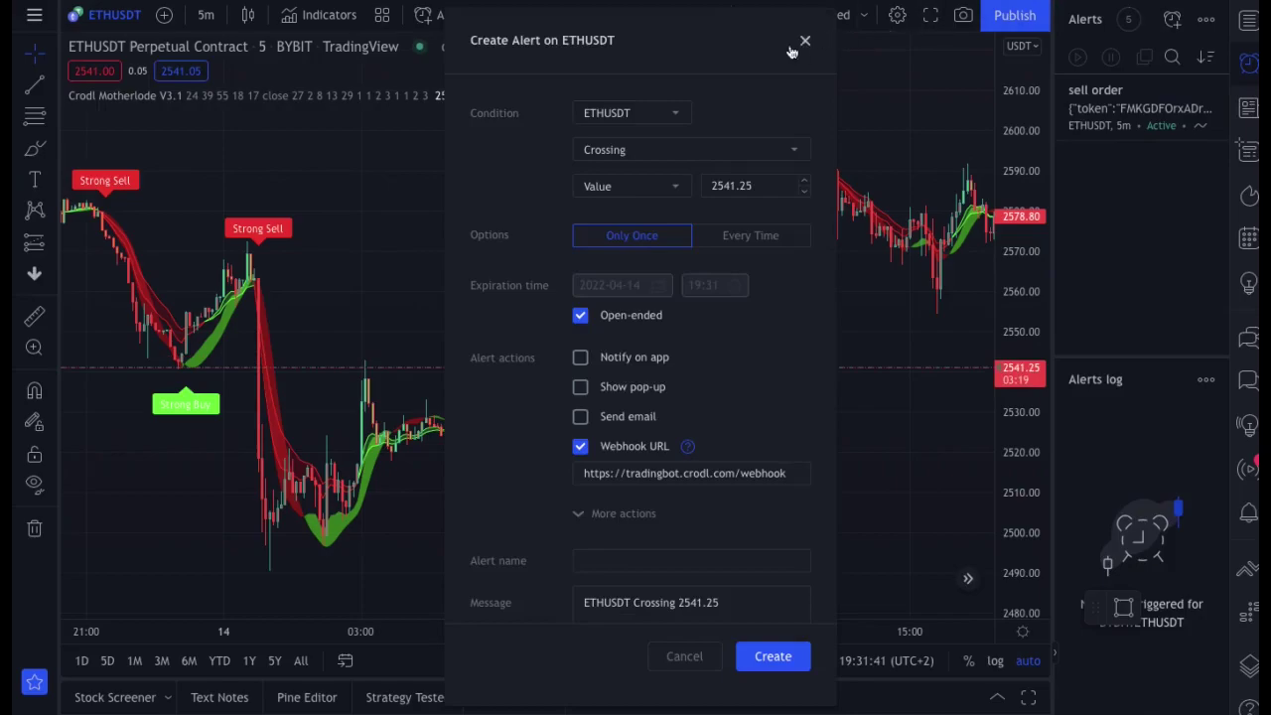
{"action": "left_click", "coordinate": [671, 114]}
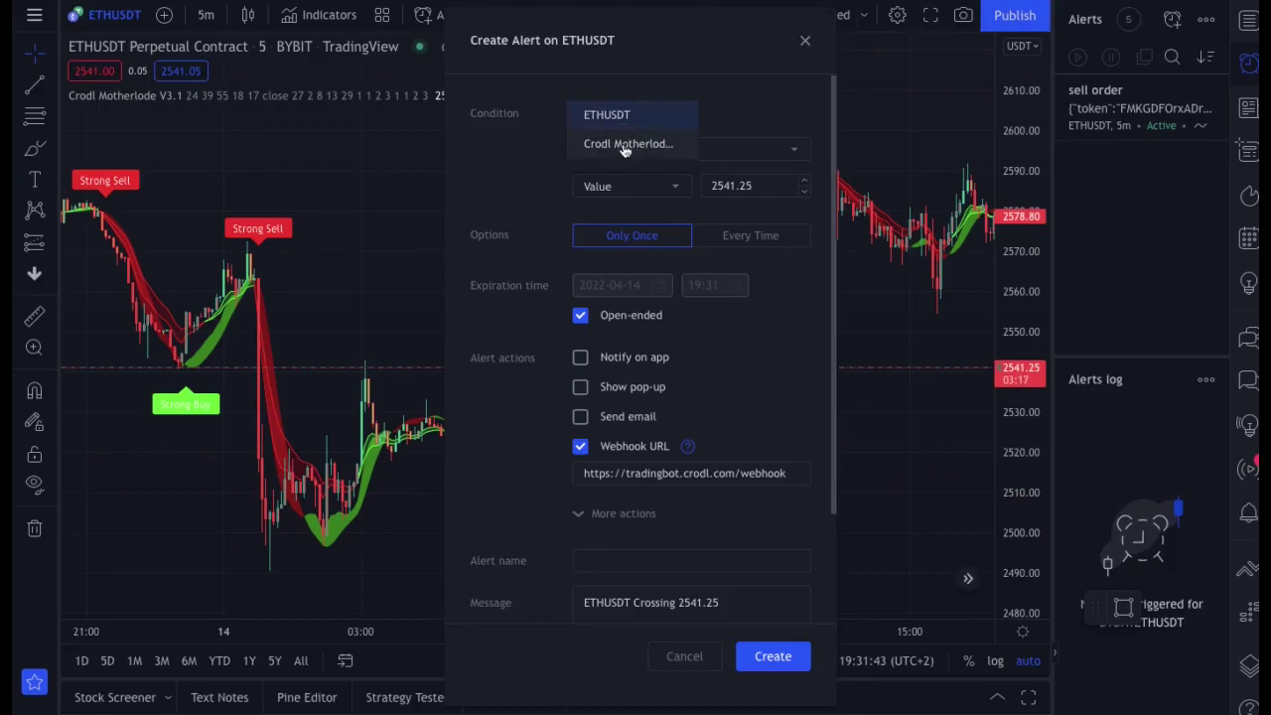
{"action": "left_click", "coordinate": [626, 147]}
{"action": "left_click", "coordinate": [631, 151]}
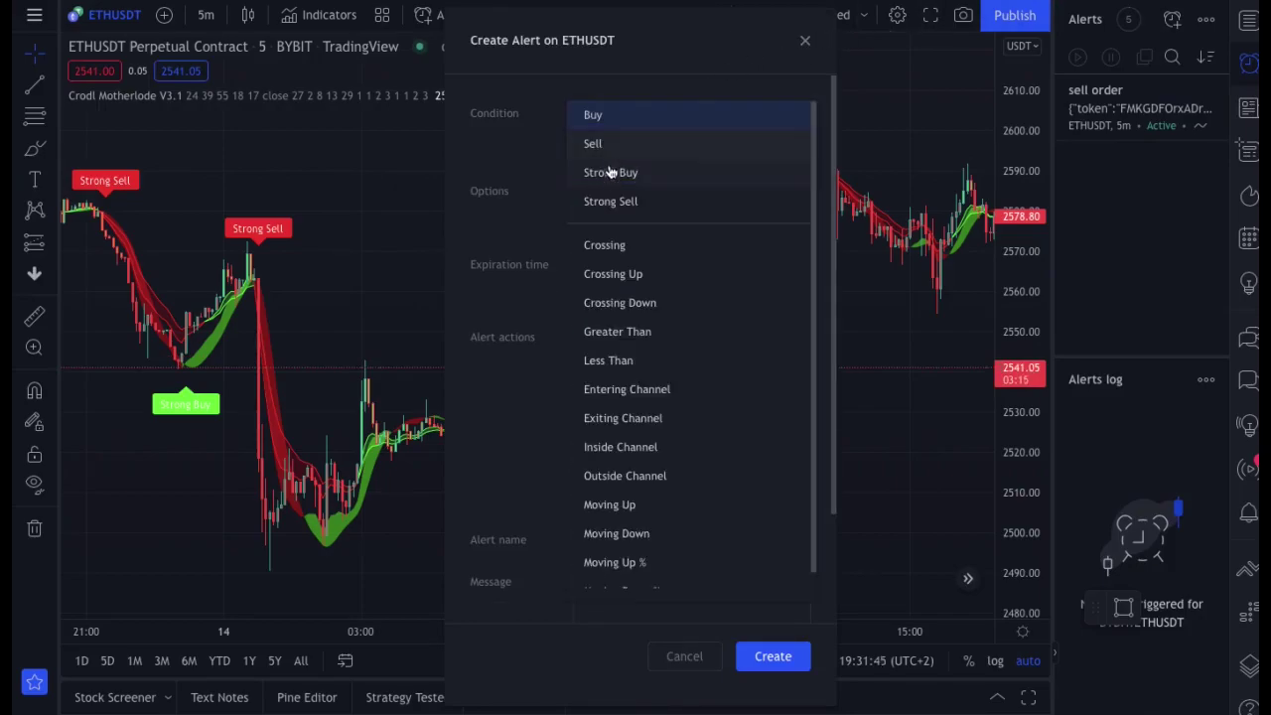
{"action": "left_click", "coordinate": [621, 174]}
{"action": "left_click", "coordinate": [752, 192]}
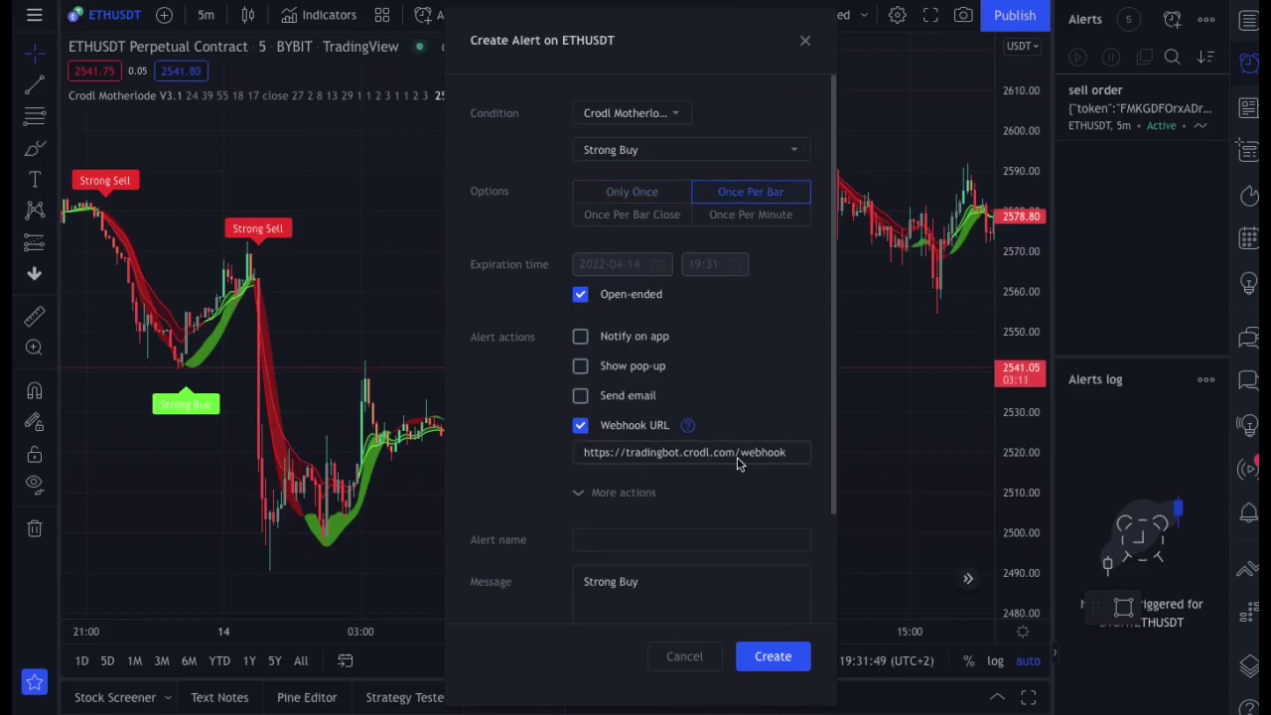
{"action": "scroll", "coordinate": [729, 457], "scroll_direction": "down", "scroll_amount": 1}
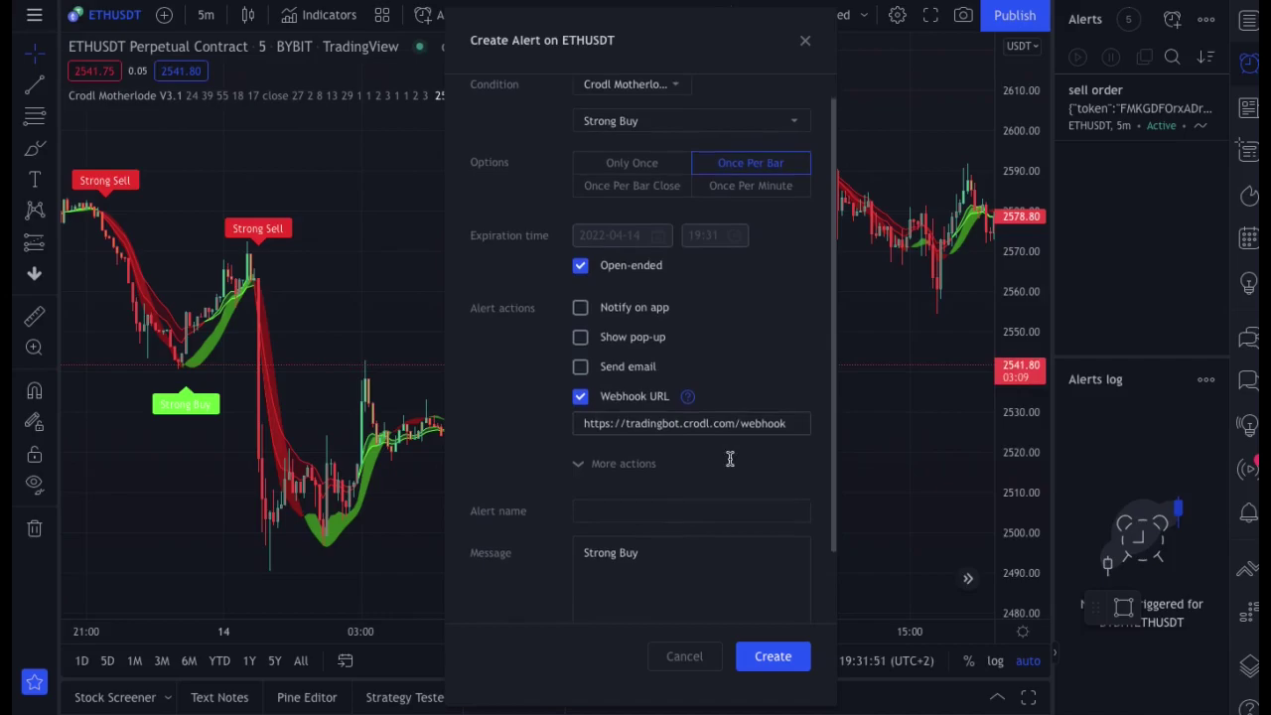
Name the alert 'buy' and replace its message with the Crodl JSON buy order
{"action": "type", "text": "buy"}
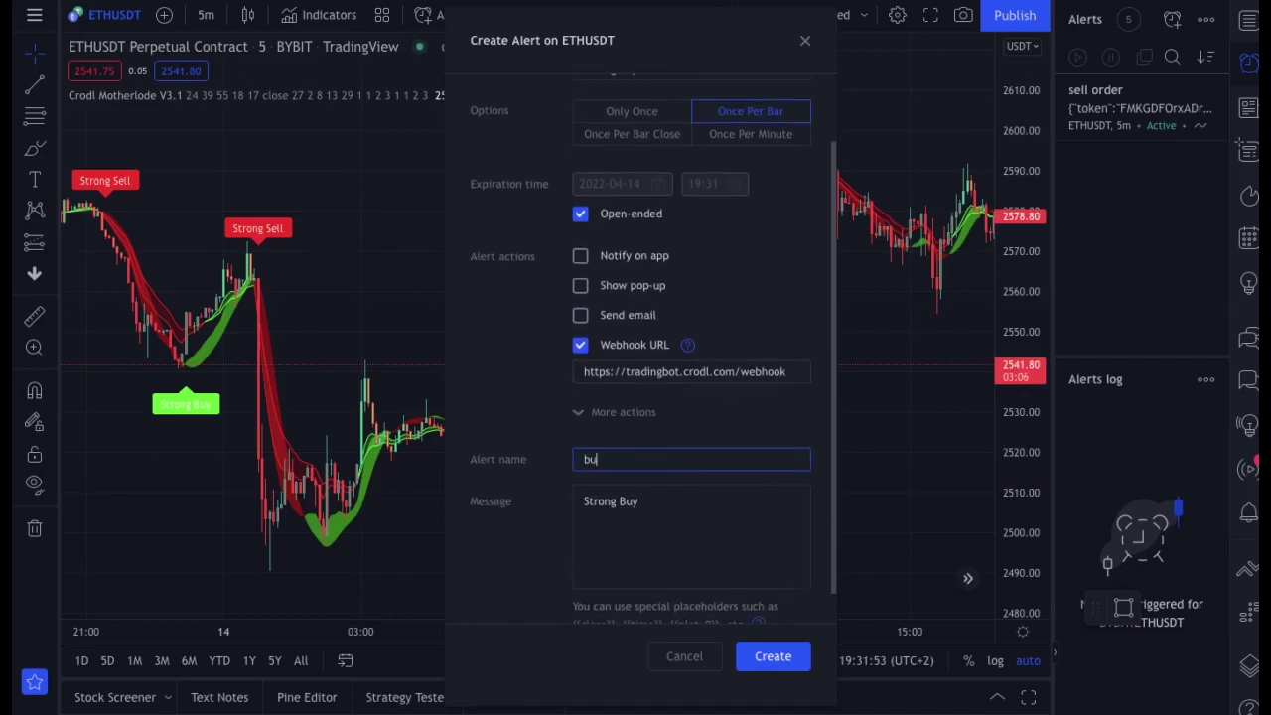
{"action": "left_click", "coordinate": [727, 561]}
{"action": "key", "text": "ctrl+a"}
{"action": "key", "text": "BackSpace"}
{"action": "key", "text": "ctrl+v"}
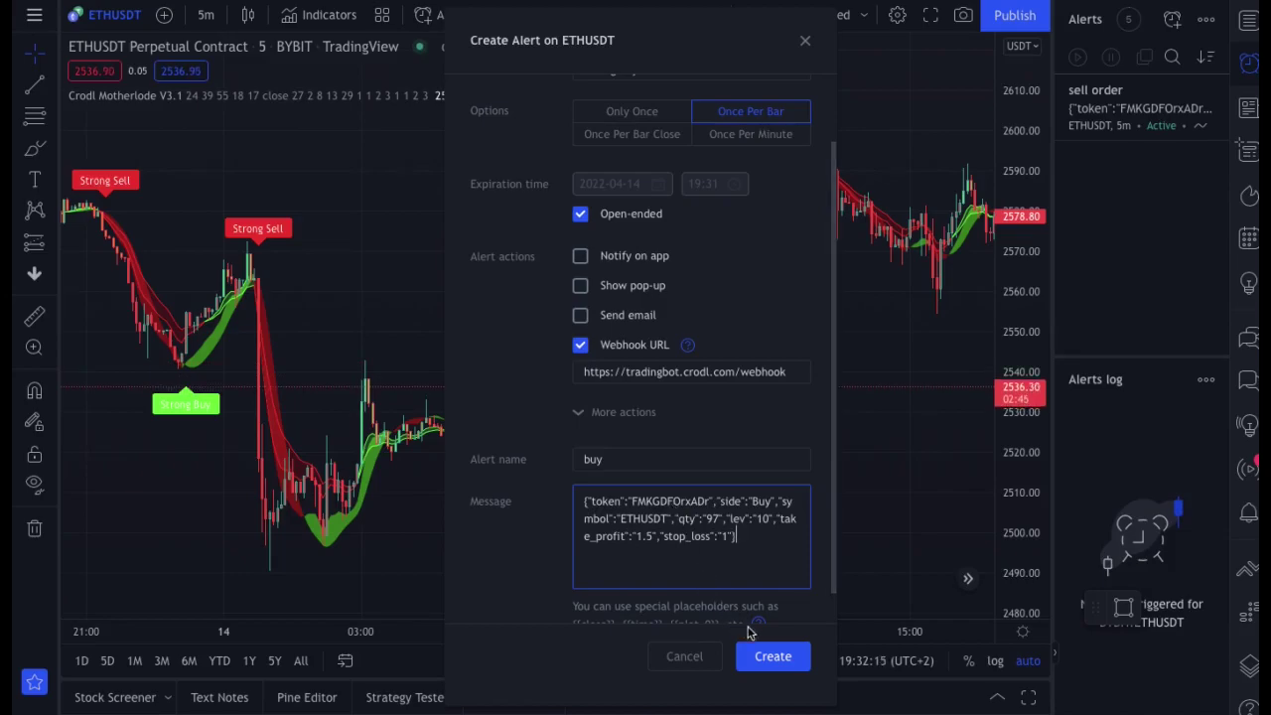
Create the 'buy' alert so it appears above the sell order alert
{"action": "left_click", "coordinate": [770, 656]}
{"action": "scroll", "coordinate": [815, 455], "scroll_direction": "right", "scroll_amount": 6}
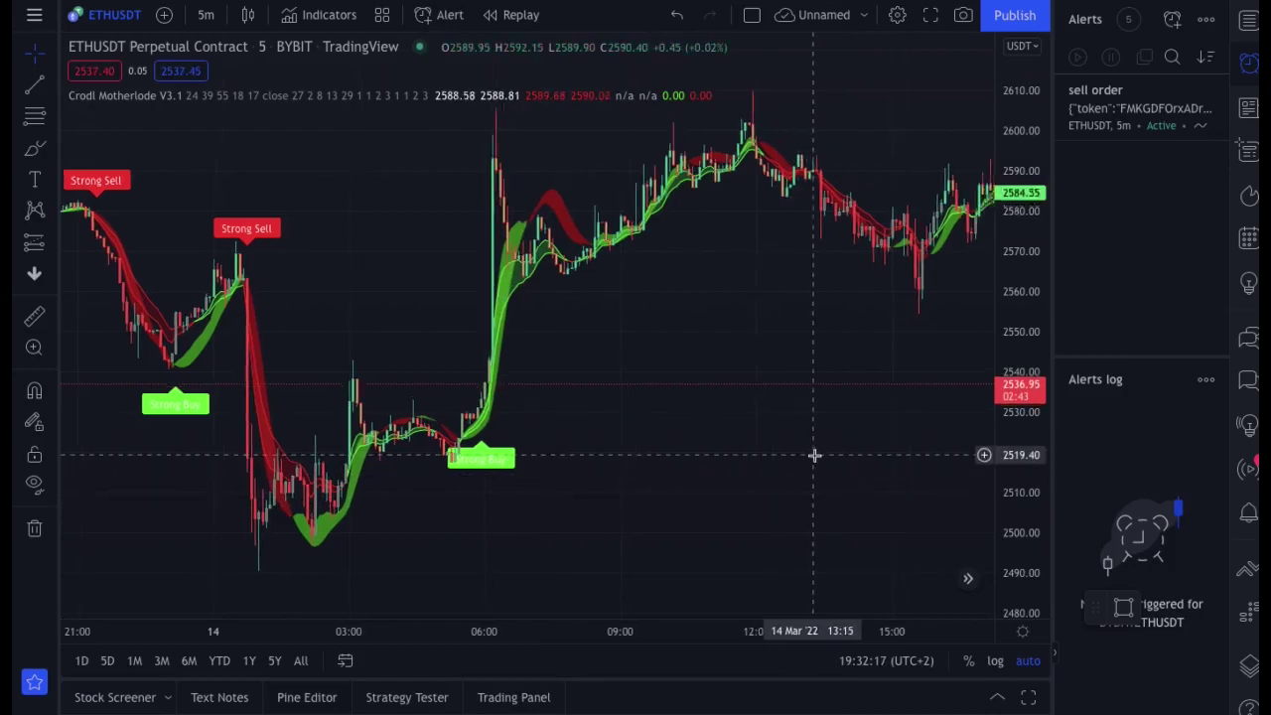
{"action": "scroll", "coordinate": [814, 454], "scroll_direction": "right", "scroll_amount": 6}
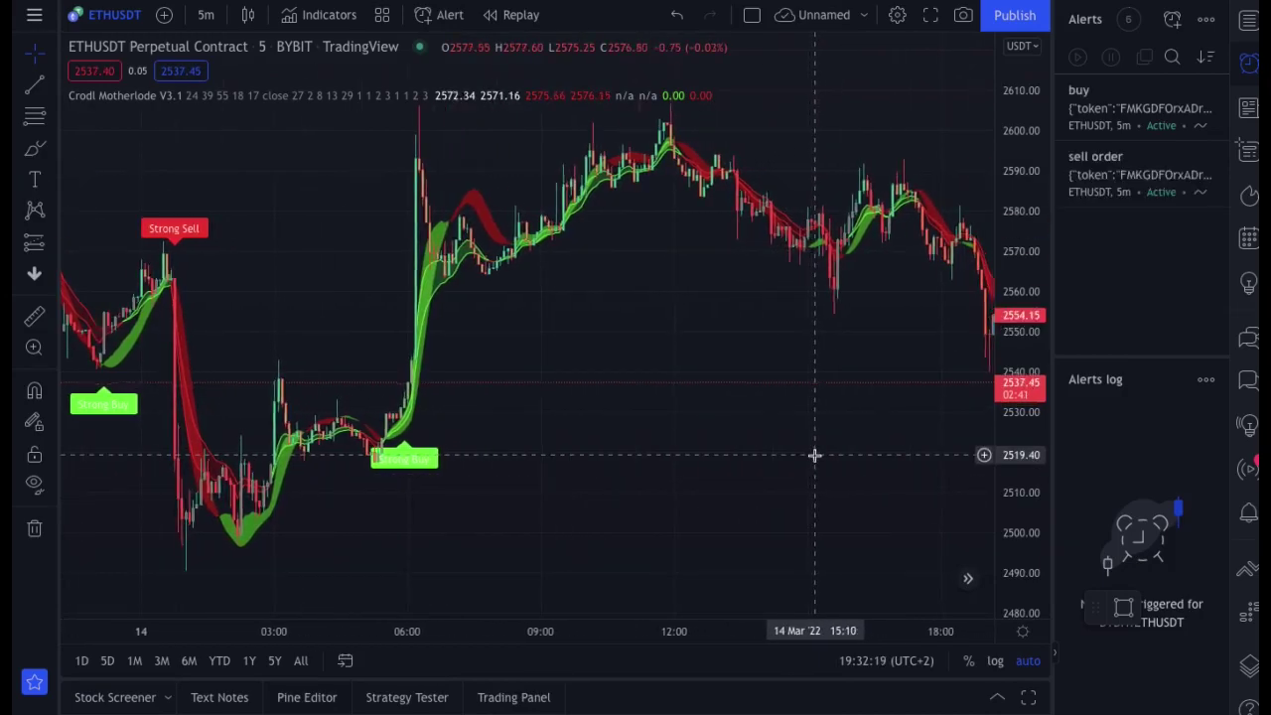
{"action": "scroll", "coordinate": [814, 455], "scroll_direction": "left", "scroll_amount": 1}
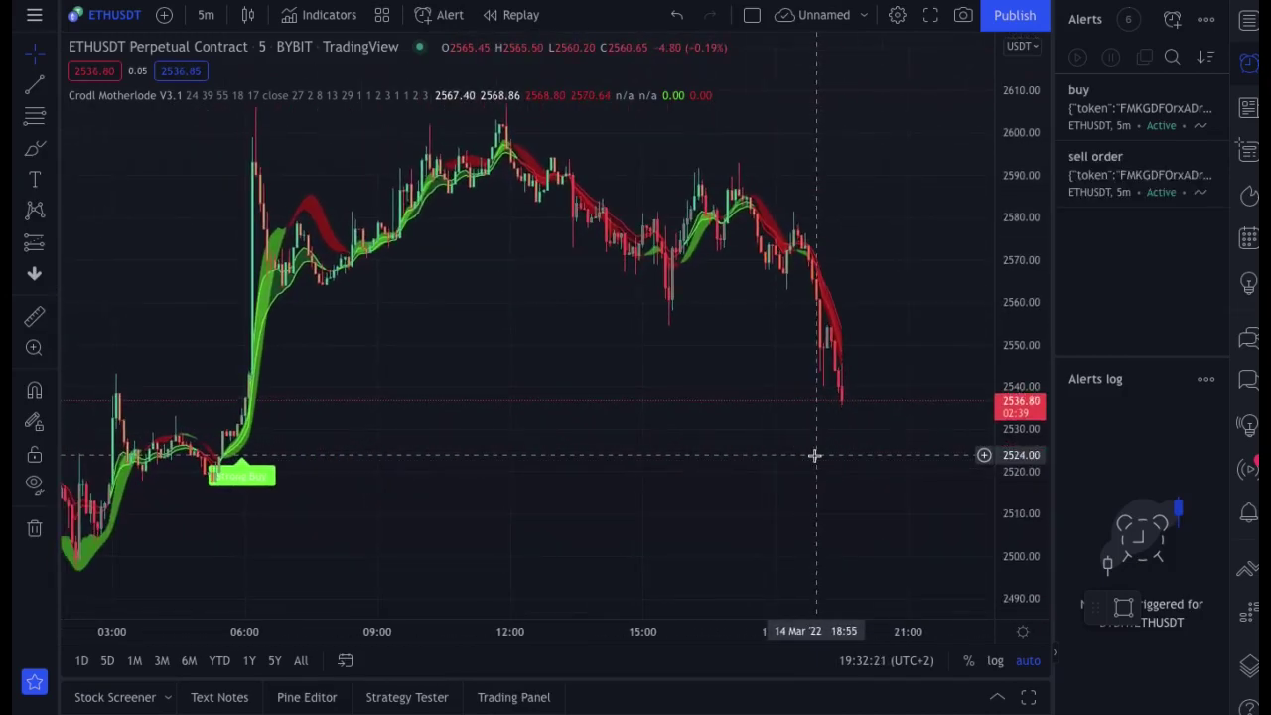
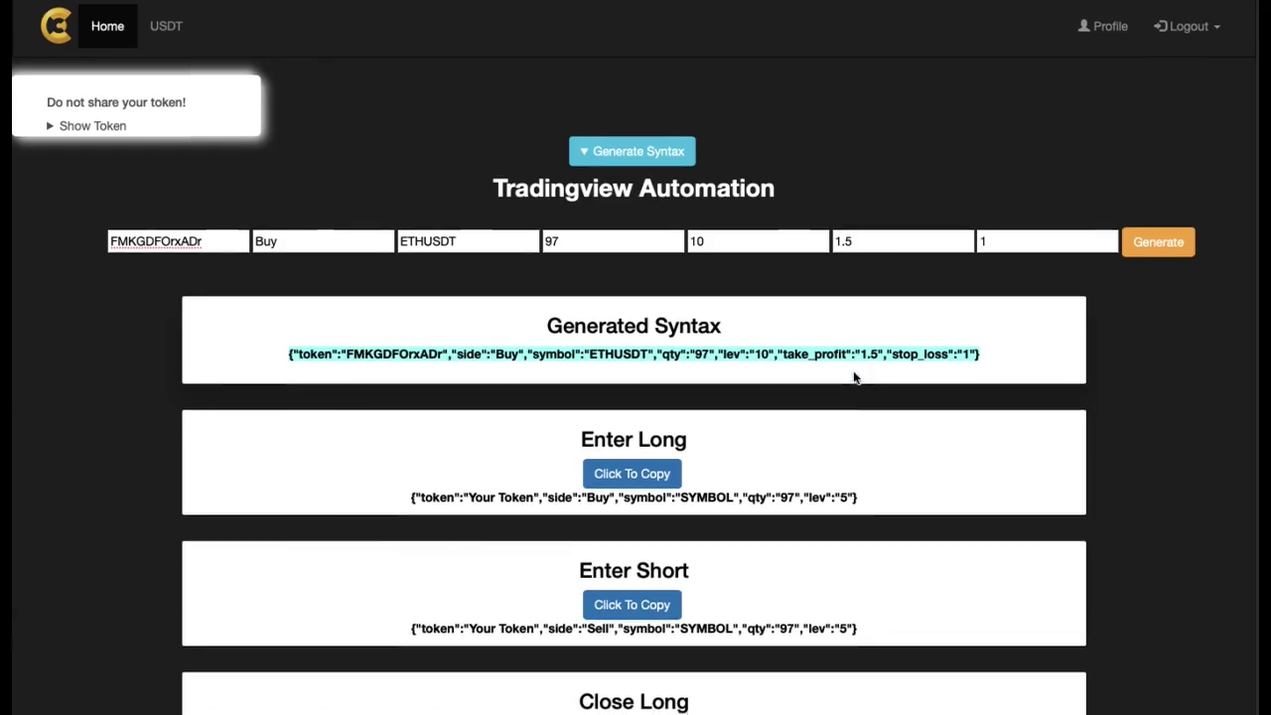
Scroll down the Crodl Trading Bot page past the generated Buy ETHUSDT order syntax
{"action": "scroll", "coordinate": [853, 370], "scroll_direction": "down", "scroll_amount": 3}
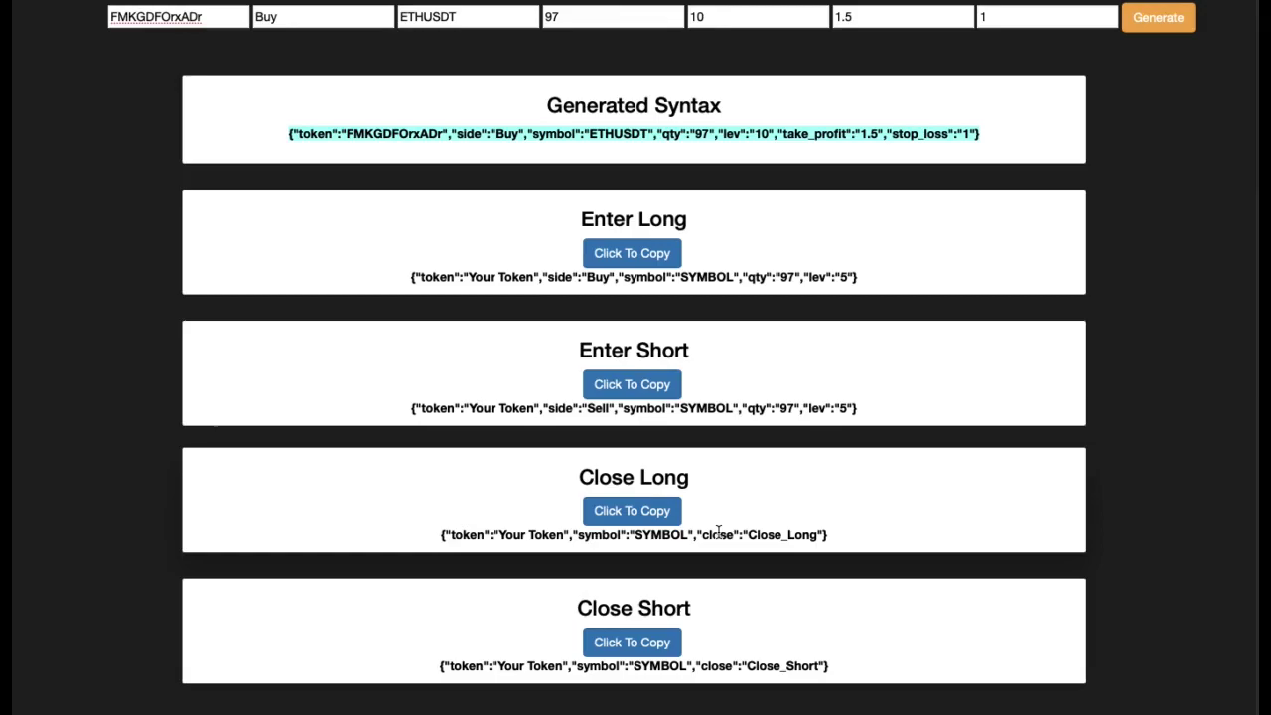
Go back to the TradingView ETHUSDT 5m chart with its active buy and sell alerts
{"action": "left_click", "coordinate": [1073, 4]}
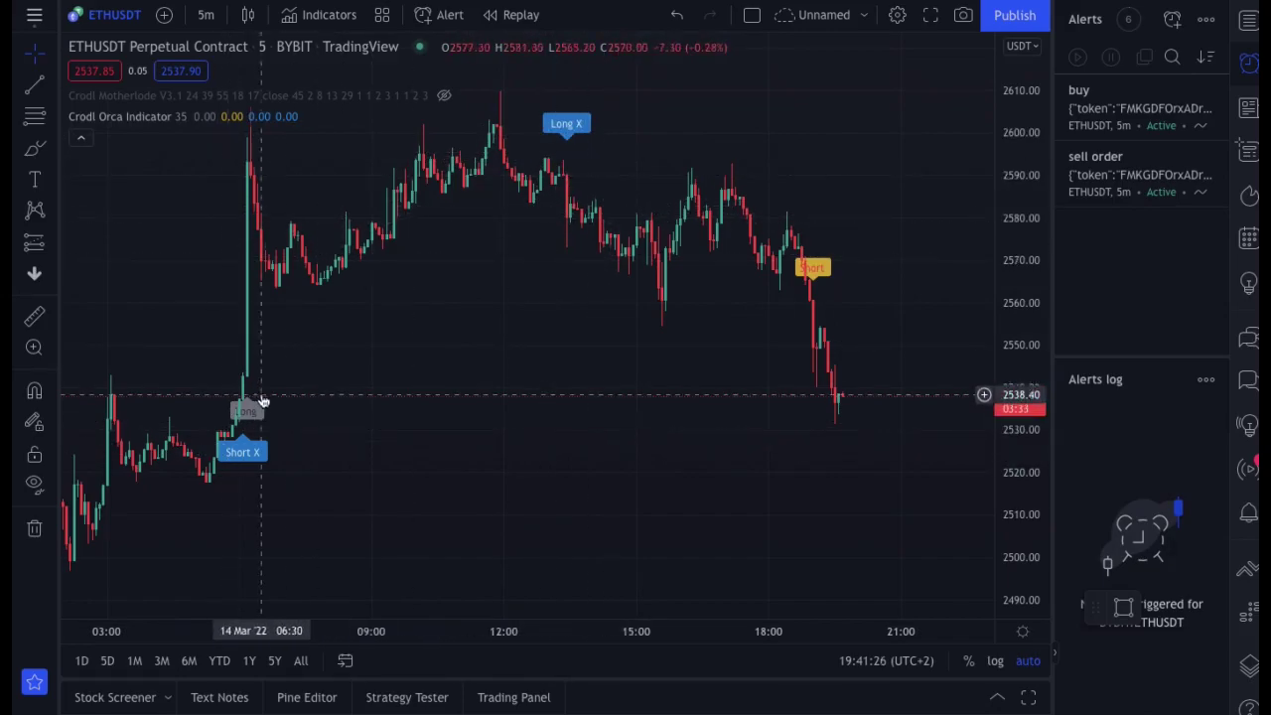
Start a new alert conditioned on Crodl Orca Indicator Exit Long, firing Once Per Bar
{"action": "left_click", "coordinate": [1172, 20]}
{"action": "left_click", "coordinate": [621, 113]}
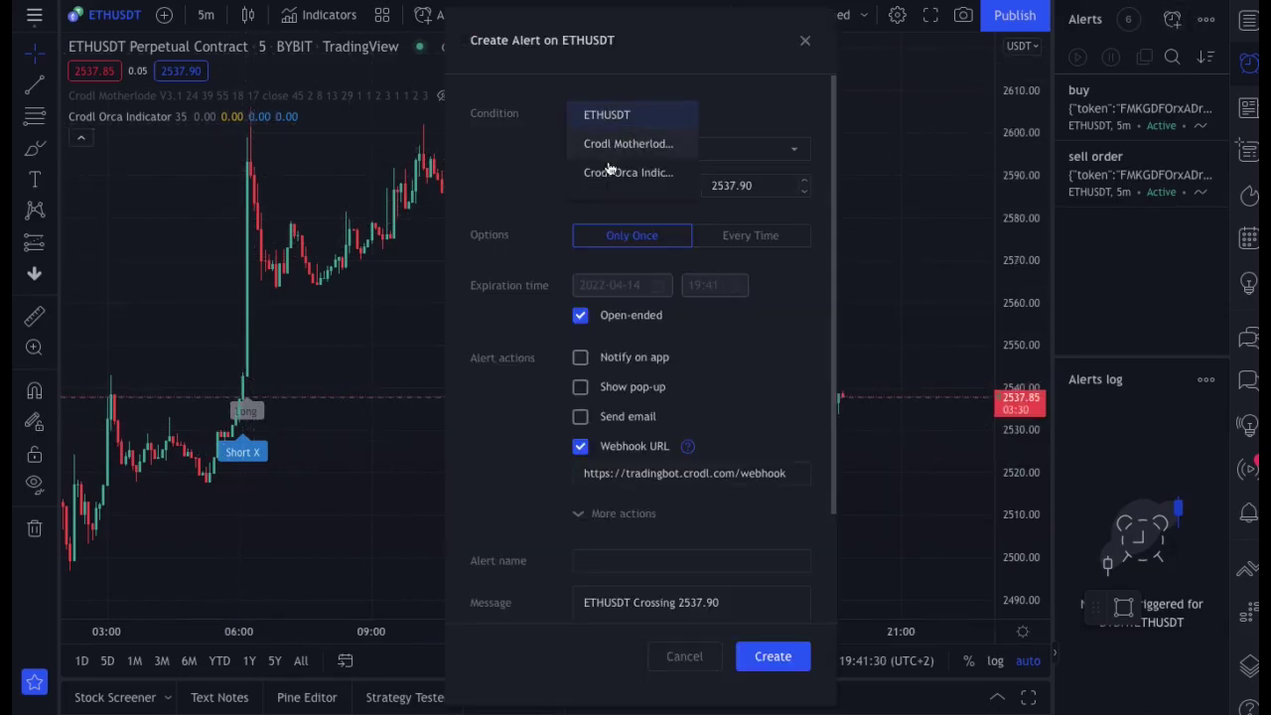
{"action": "left_click", "coordinate": [622, 173]}
{"action": "left_click", "coordinate": [628, 147]}
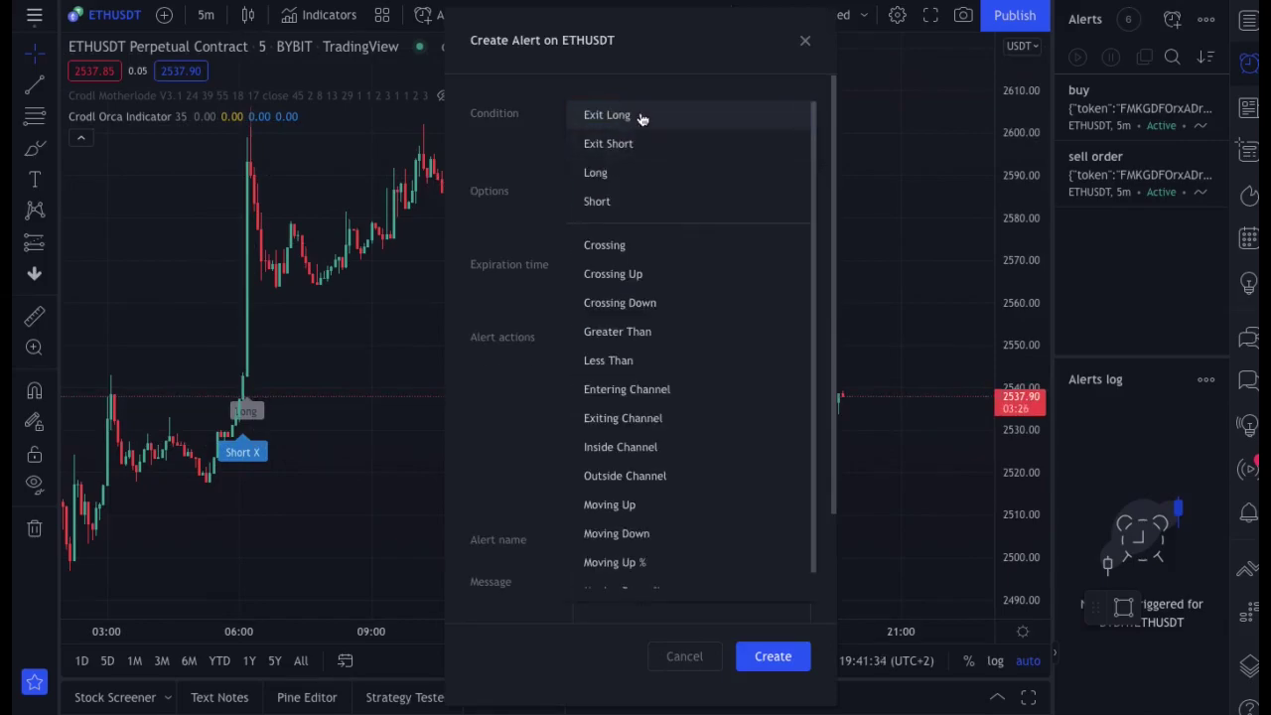
{"action": "left_click", "coordinate": [641, 117]}
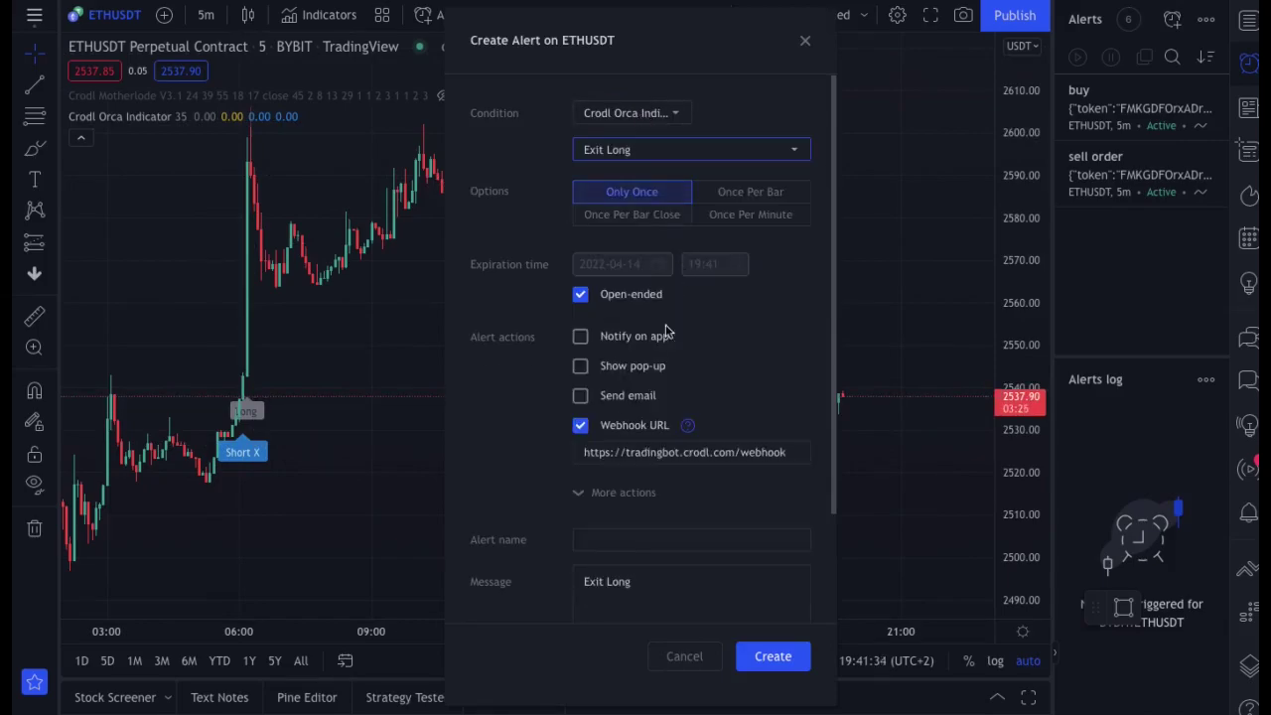
{"action": "left_click", "coordinate": [735, 191]}
{"action": "left_click", "coordinate": [735, 192]}
Clear the default Exit Long text from the alert message
{"action": "scroll", "coordinate": [684, 298], "scroll_direction": "down", "scroll_amount": 2}
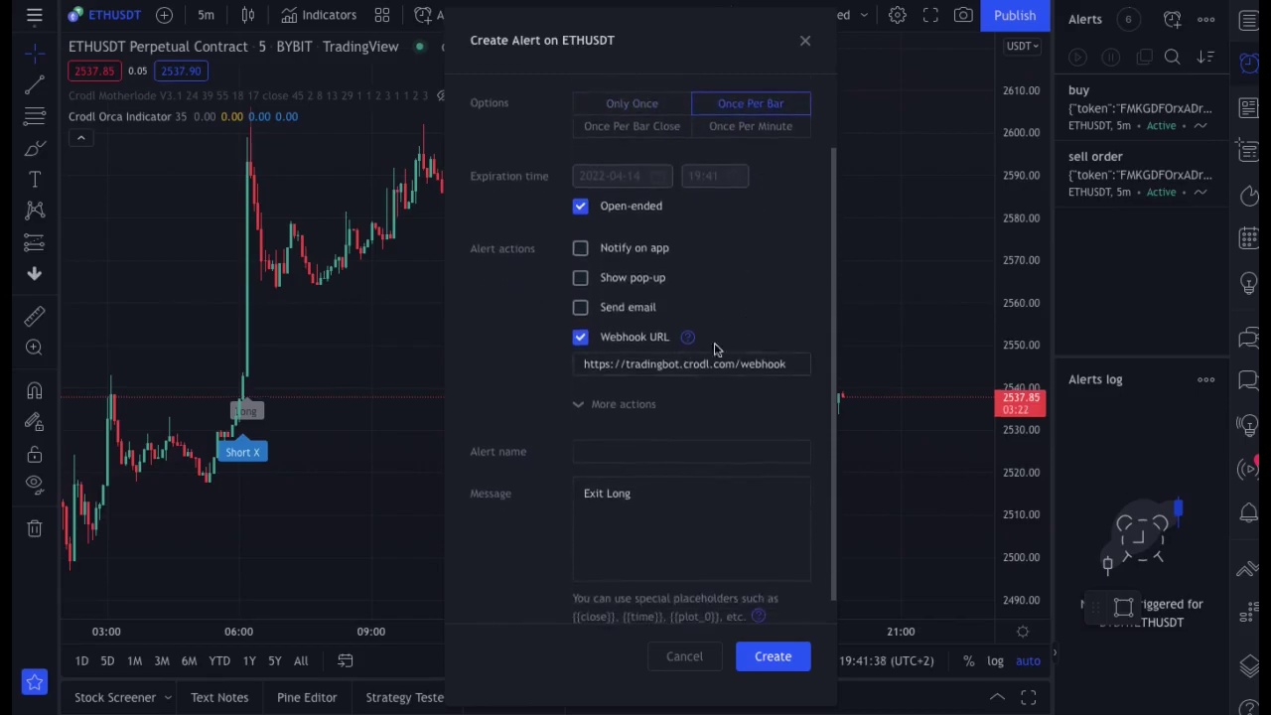
{"action": "left_click", "coordinate": [684, 514]}
{"action": "left_click_drag", "start_coordinate": [684, 513], "coordinate": [576, 478]}
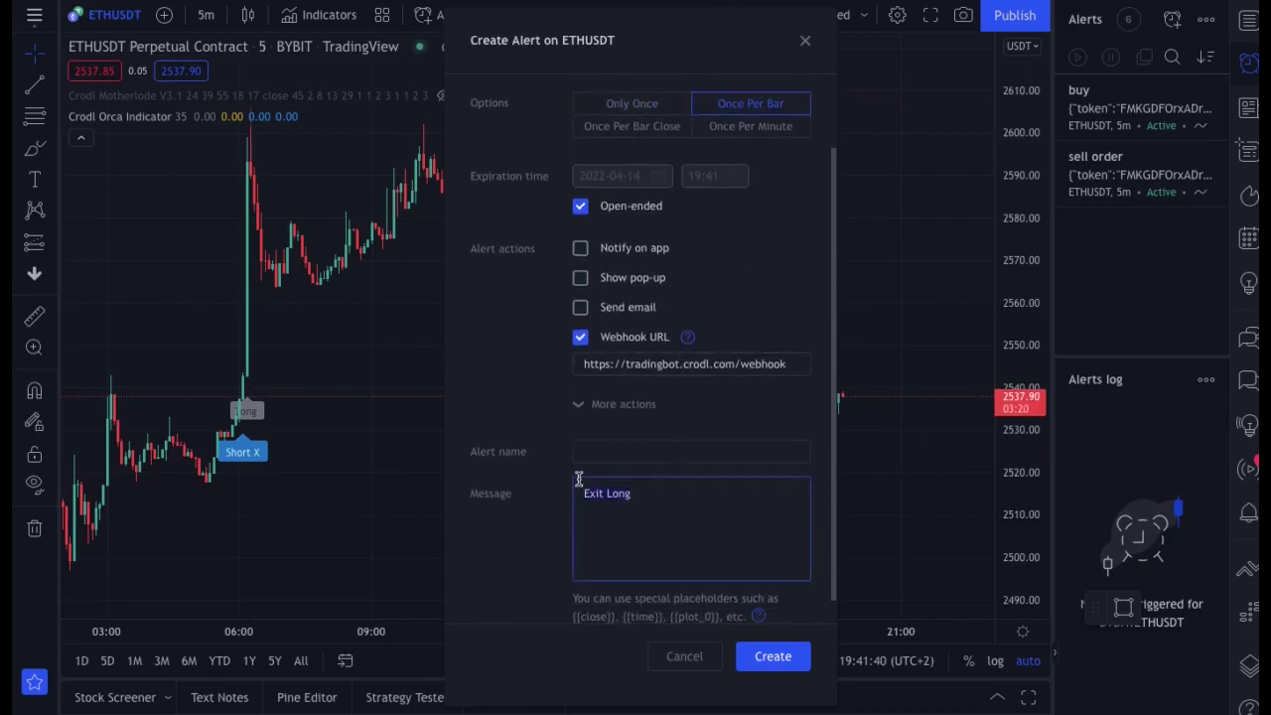
{"action": "key", "text": "BackSpace"}
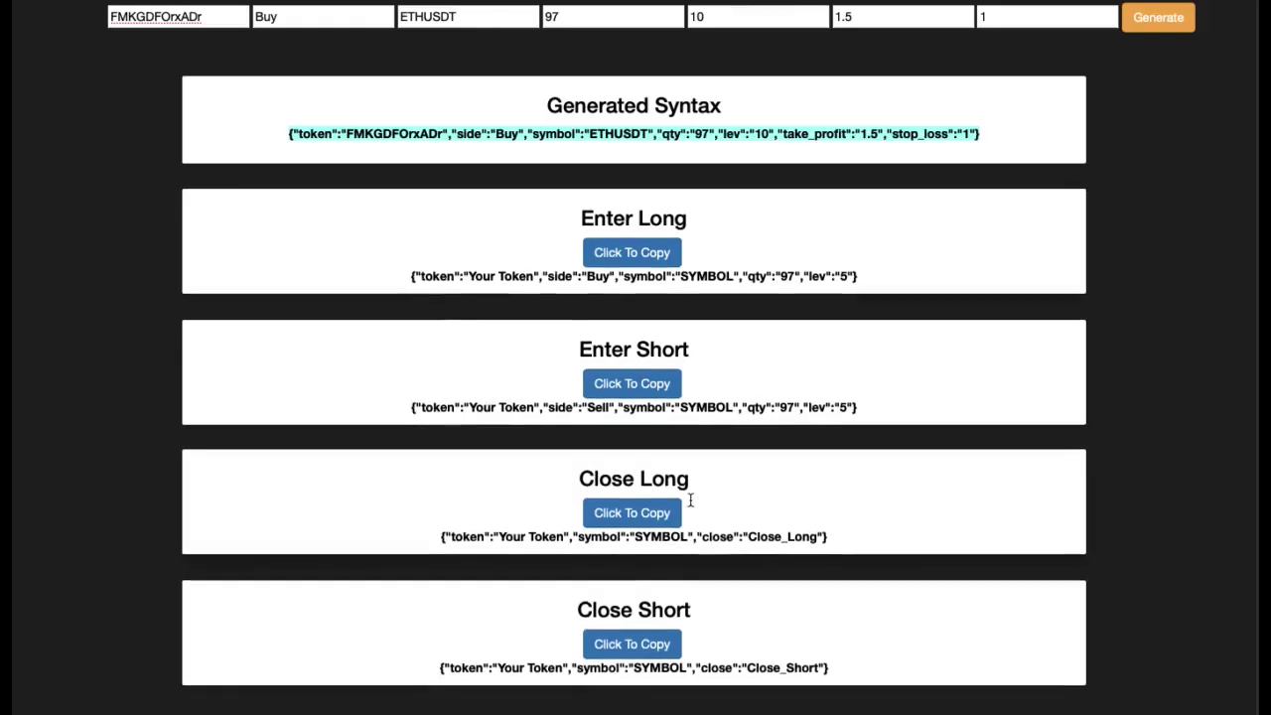
{"action": "scroll", "coordinate": [690, 500], "scroll_direction": "down", "scroll_amount": 1}
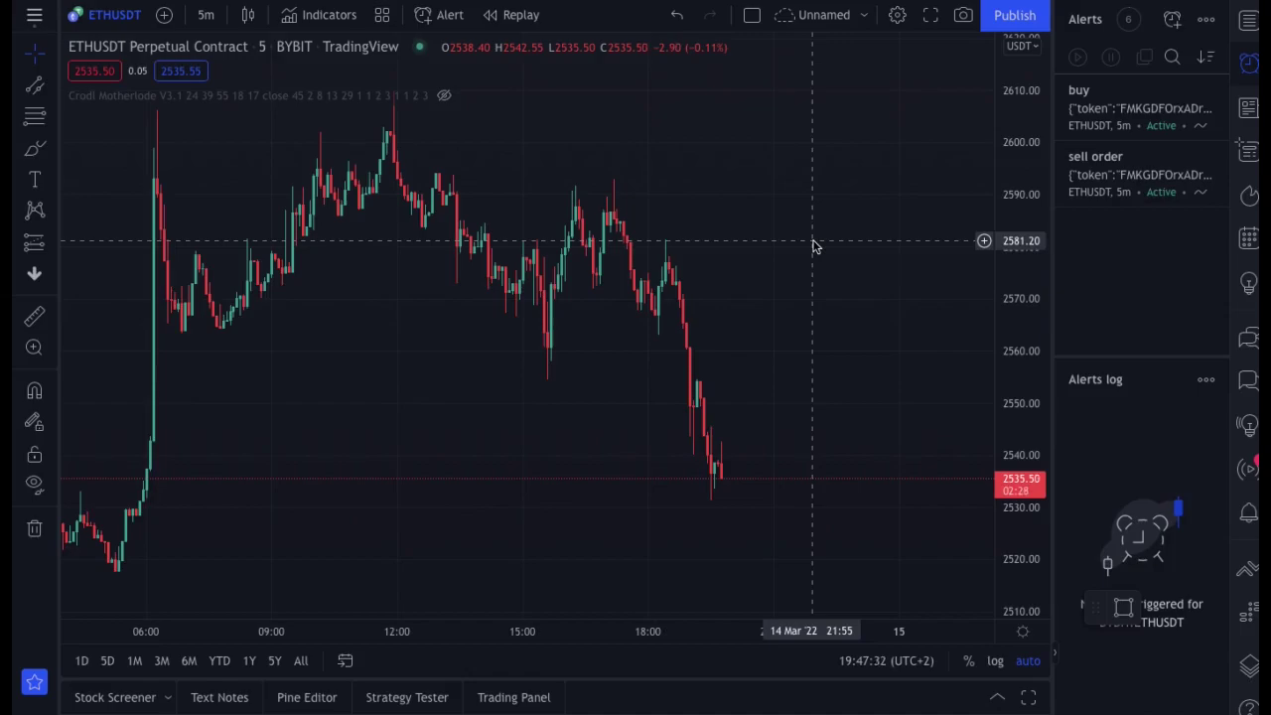
Draw a rising trend line from the morning low near 2490 up to about 2539
{"action": "scroll", "coordinate": [812, 245], "scroll_direction": "left", "scroll_amount": 5}
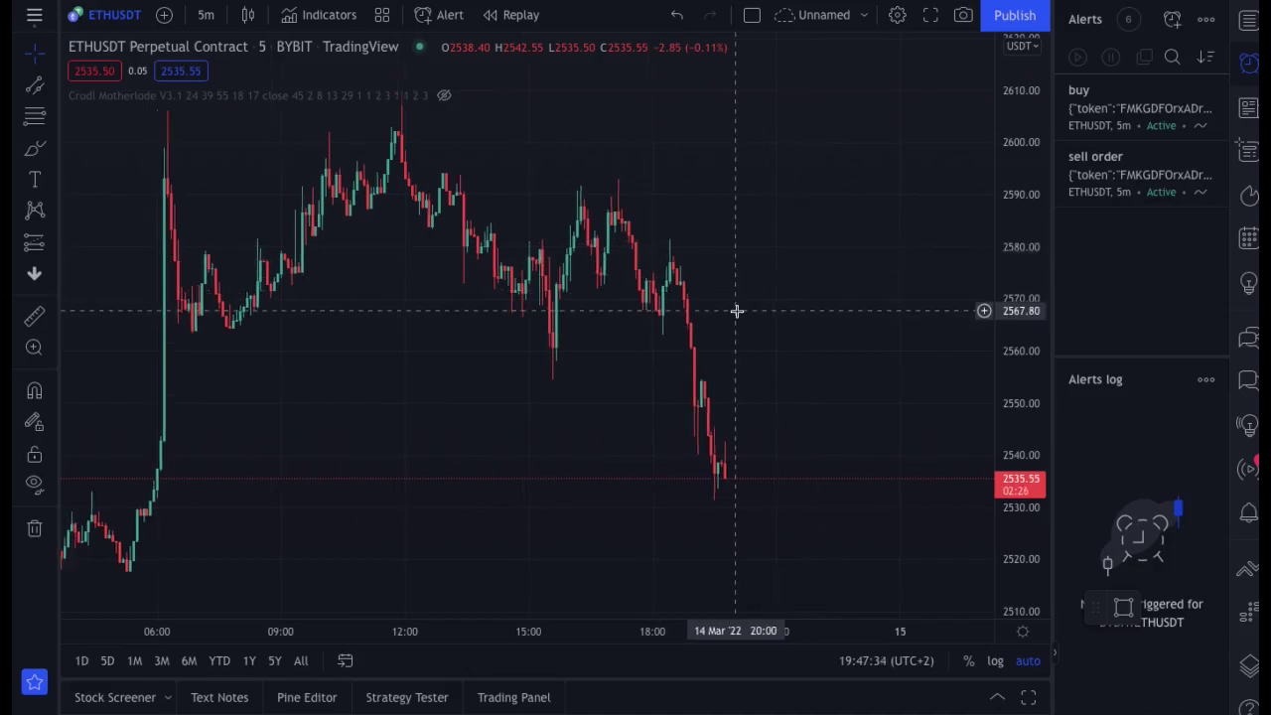
{"action": "scroll", "coordinate": [611, 334], "scroll_direction": "left", "scroll_amount": 5}
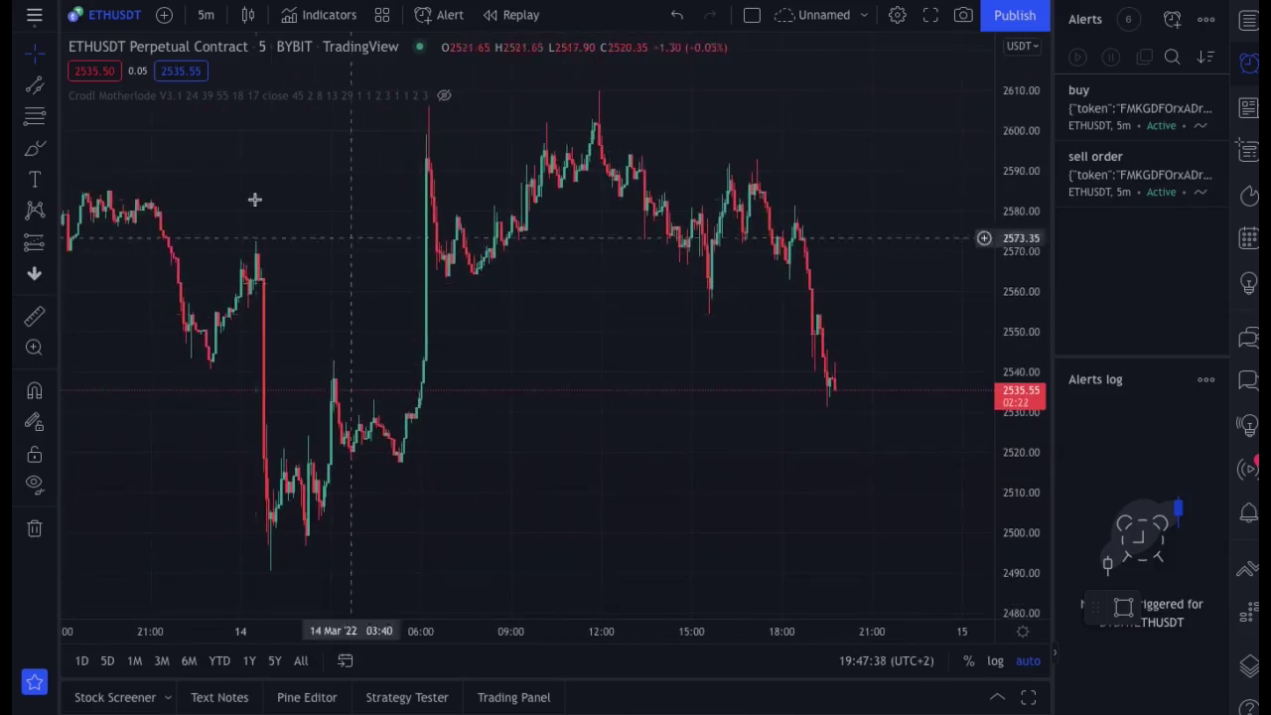
{"action": "left_click", "coordinate": [50, 95]}
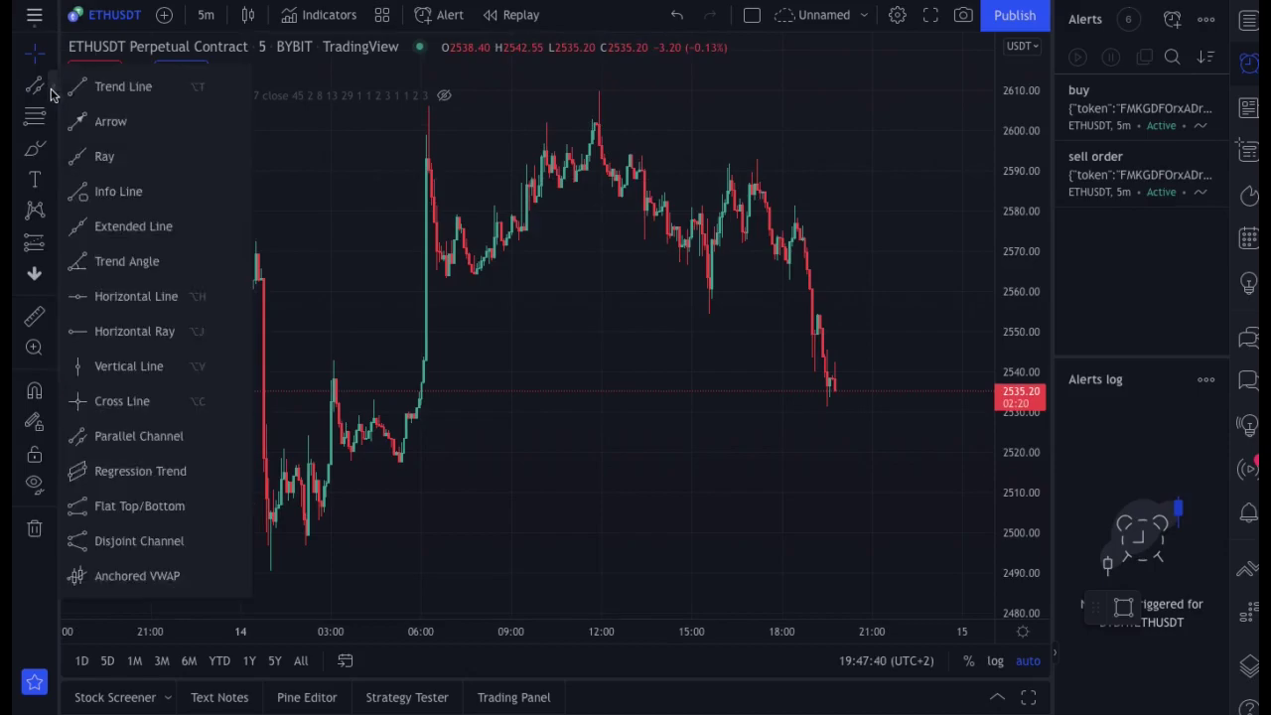
{"action": "left_click", "coordinate": [109, 86]}
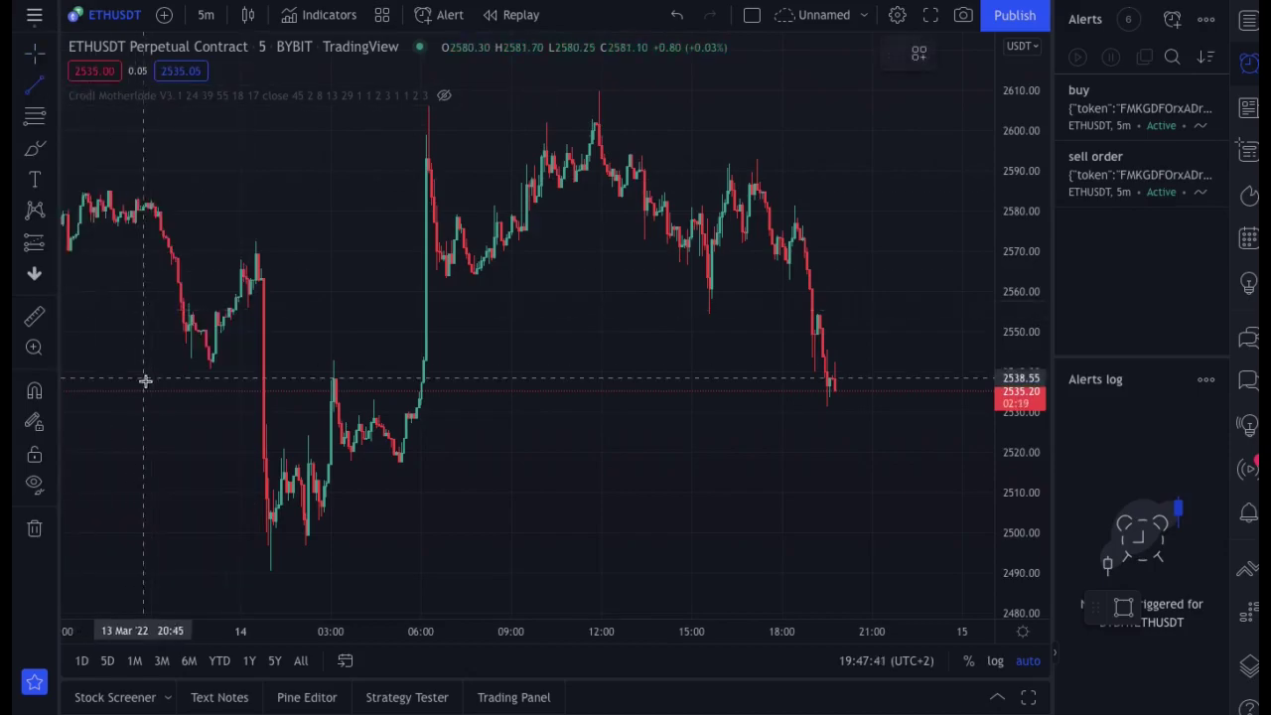
{"action": "left_click", "coordinate": [268, 573]}
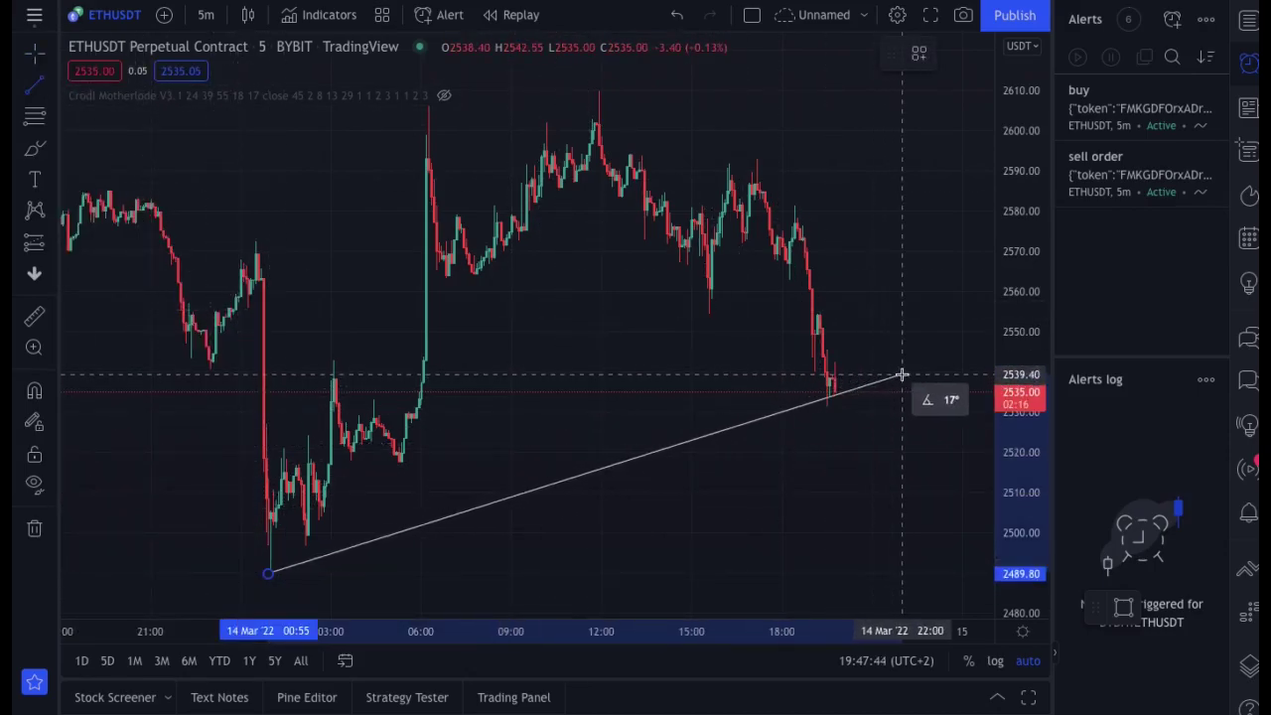
{"action": "left_click", "coordinate": [980, 374]}
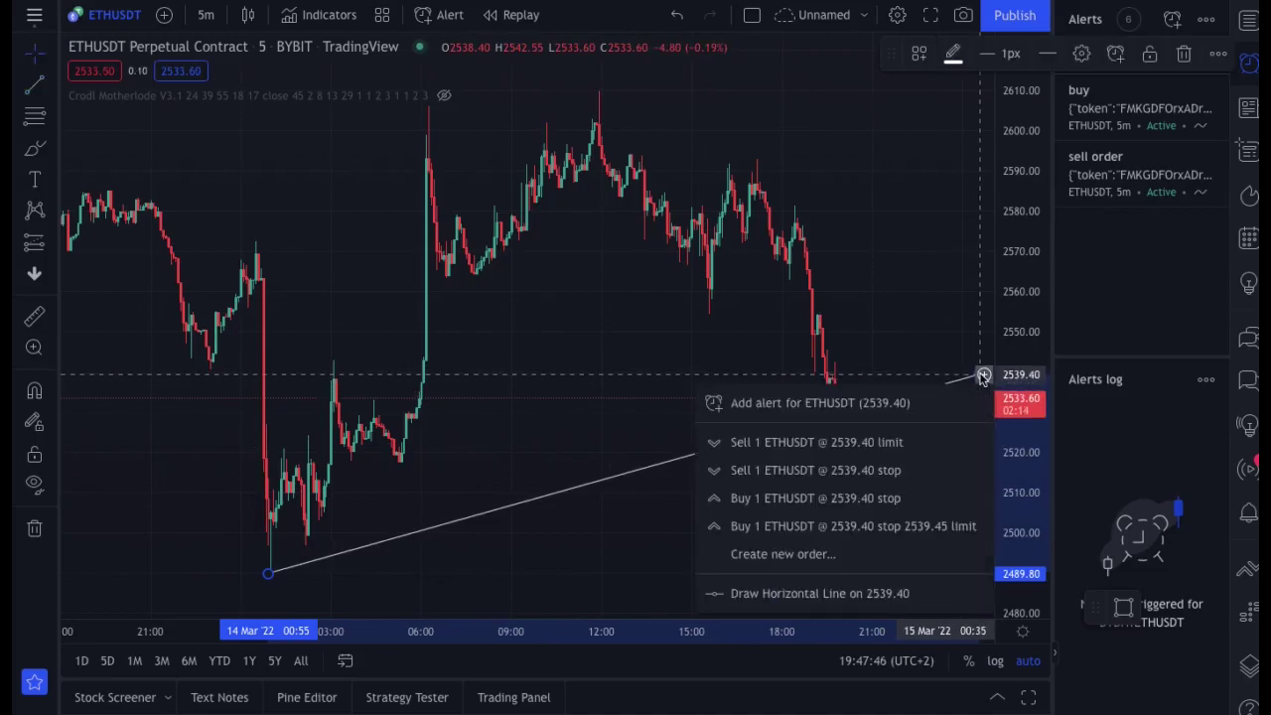
{"action": "left_click", "coordinate": [911, 337]}
Draw two short horizontal trend lines at about 2548 and 2518 beside the latest candles
{"action": "left_click_drag", "start_coordinate": [862, 513], "coordinate": [814, 462]}
{"action": "left_click", "coordinate": [34, 86]}
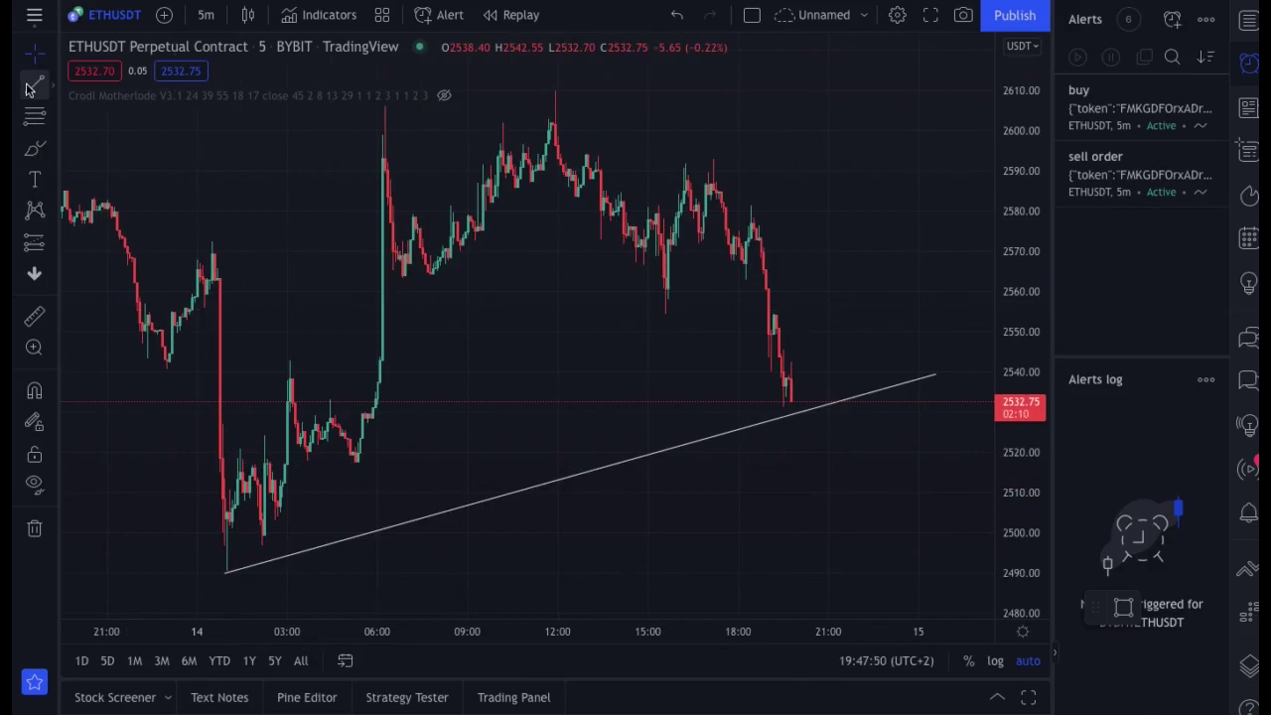
{"action": "left_click", "coordinate": [787, 338]}
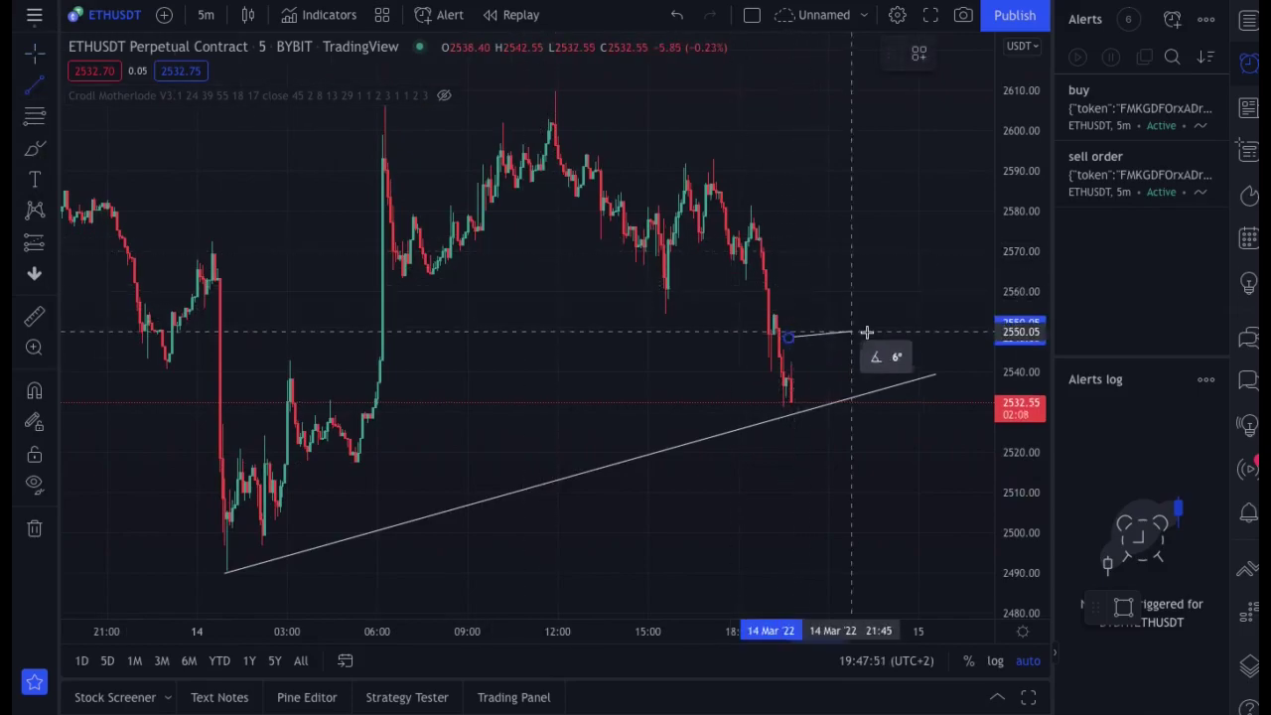
{"action": "left_click", "coordinate": [928, 339]}
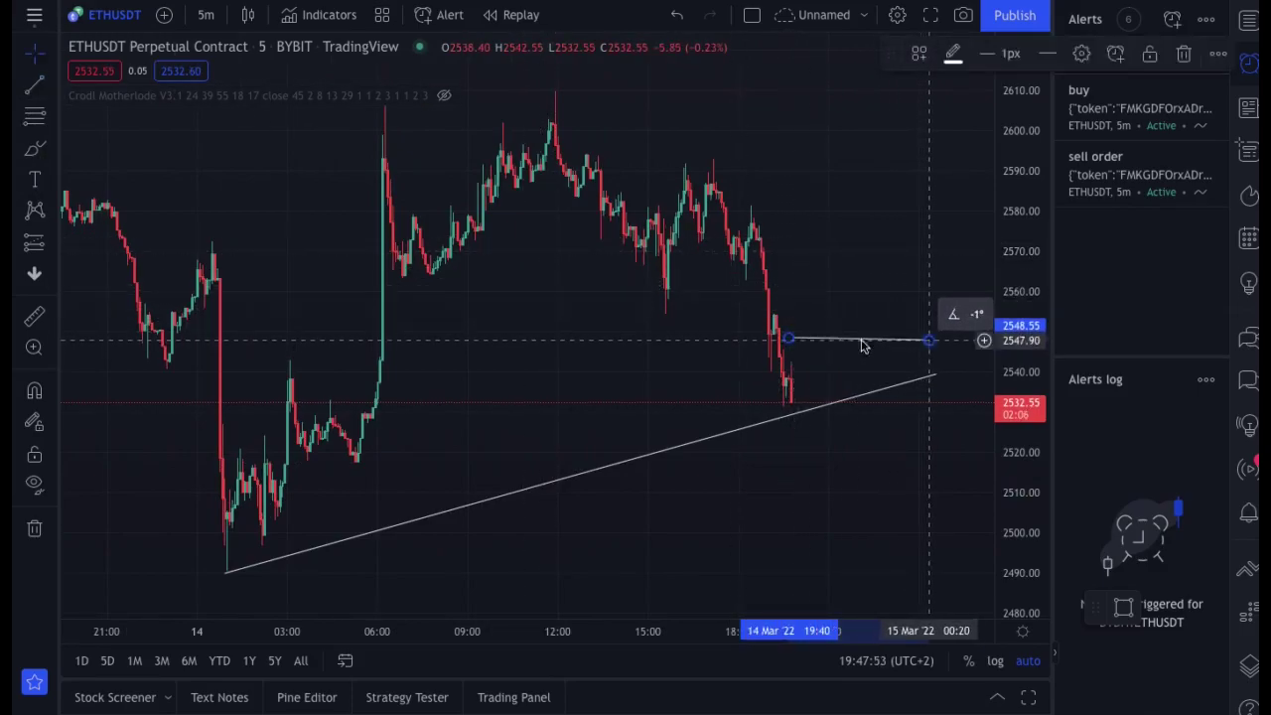
{"action": "left_click", "coordinate": [36, 90]}
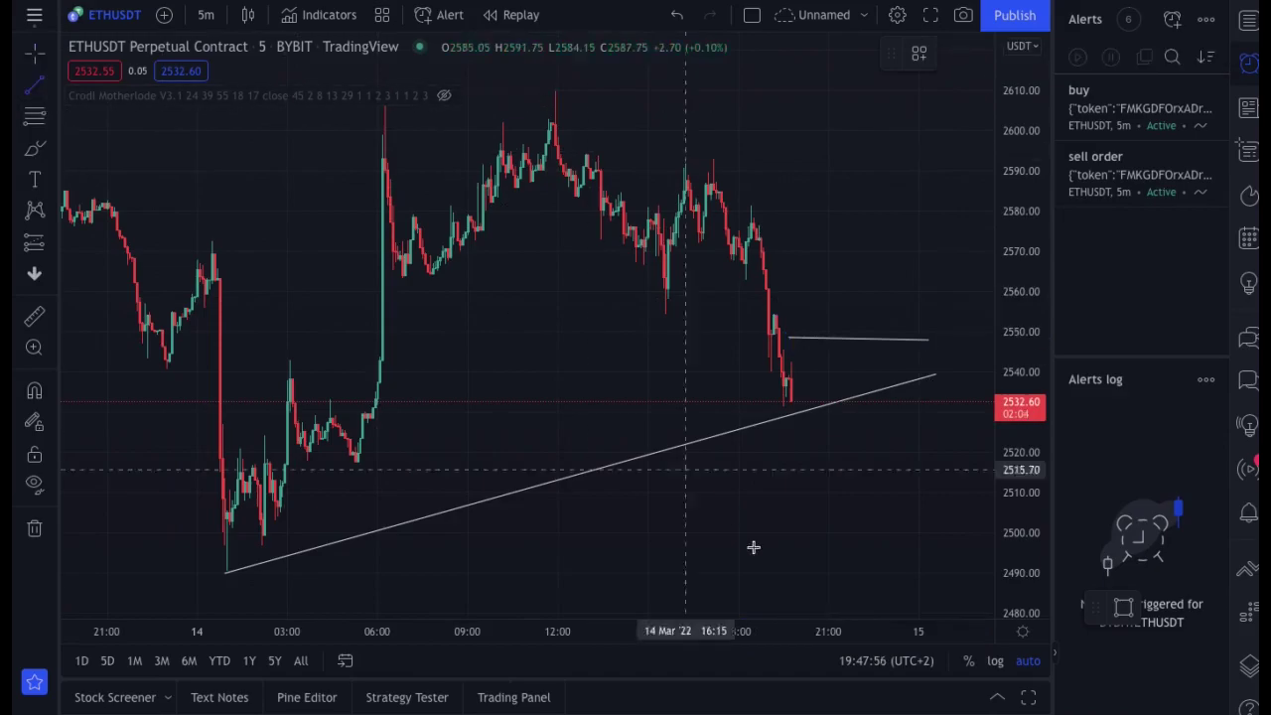
{"action": "left_click", "coordinate": [778, 459]}
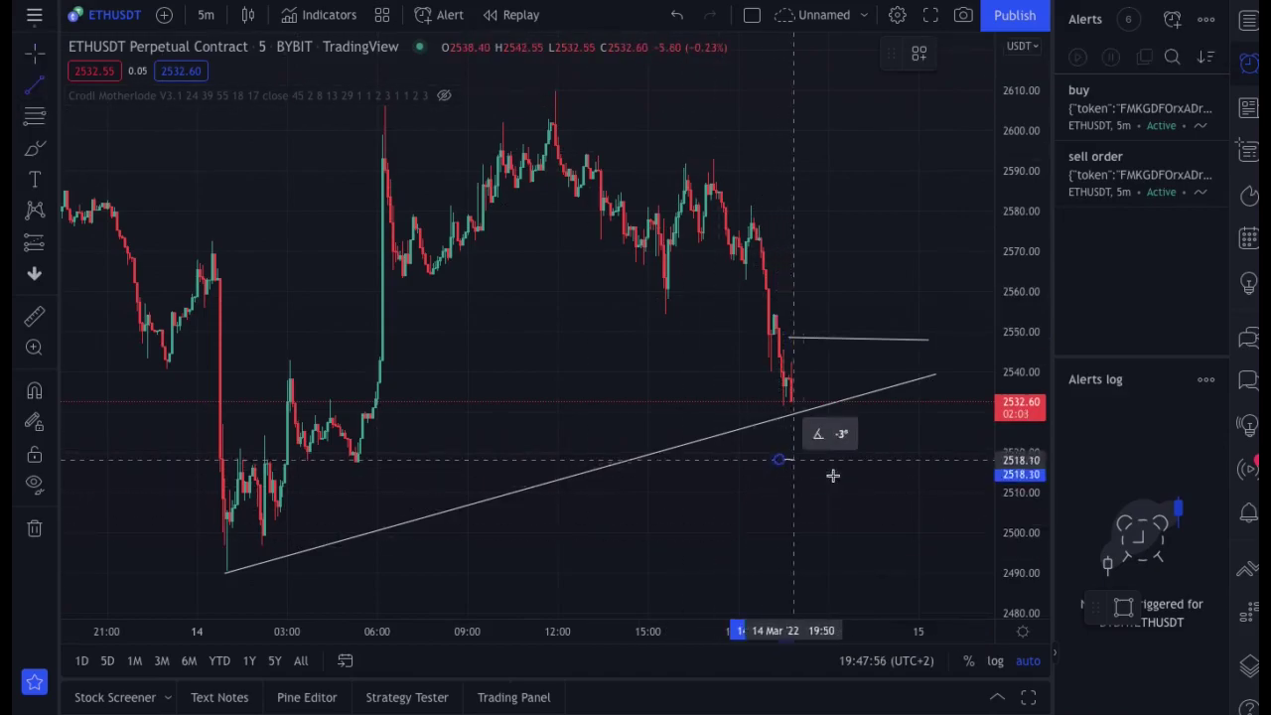
{"action": "left_click", "coordinate": [939, 463]}
{"action": "left_click", "coordinate": [904, 431]}
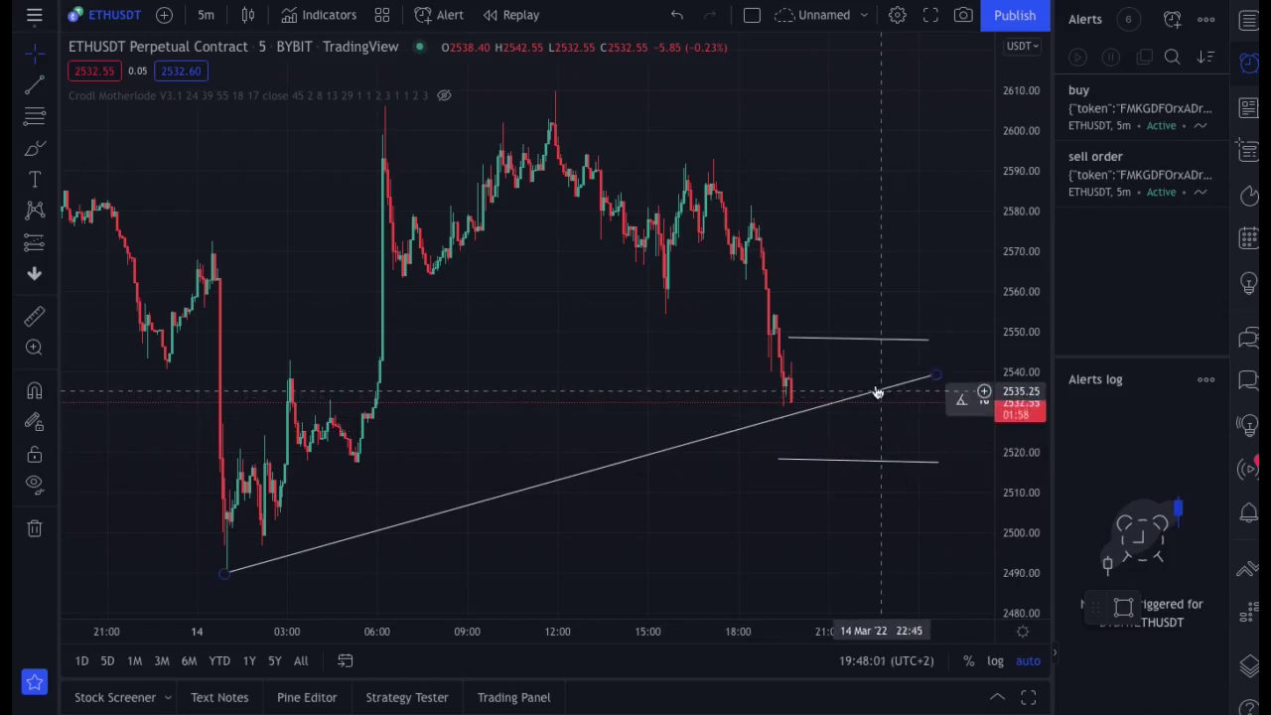
{"action": "right_click", "coordinate": [873, 396]}
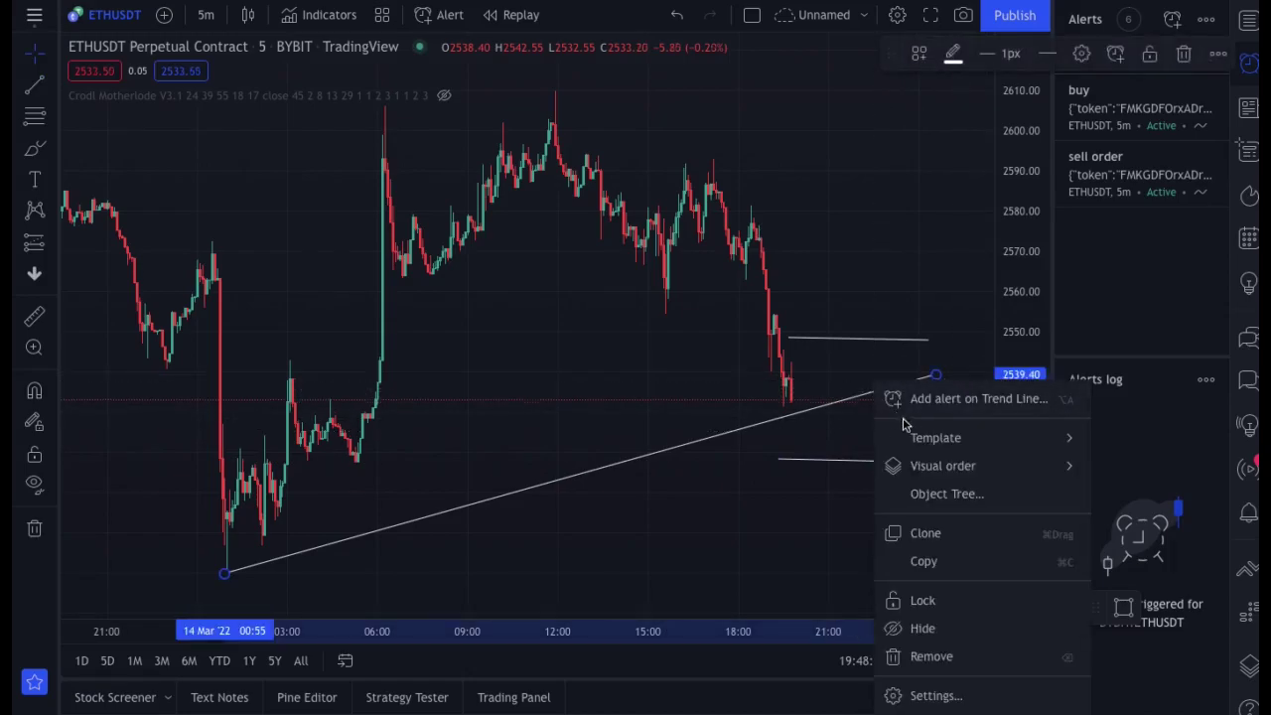
Add an alert on the rising trend line with the condition set to Crossing Down
{"action": "left_click", "coordinate": [935, 402]}
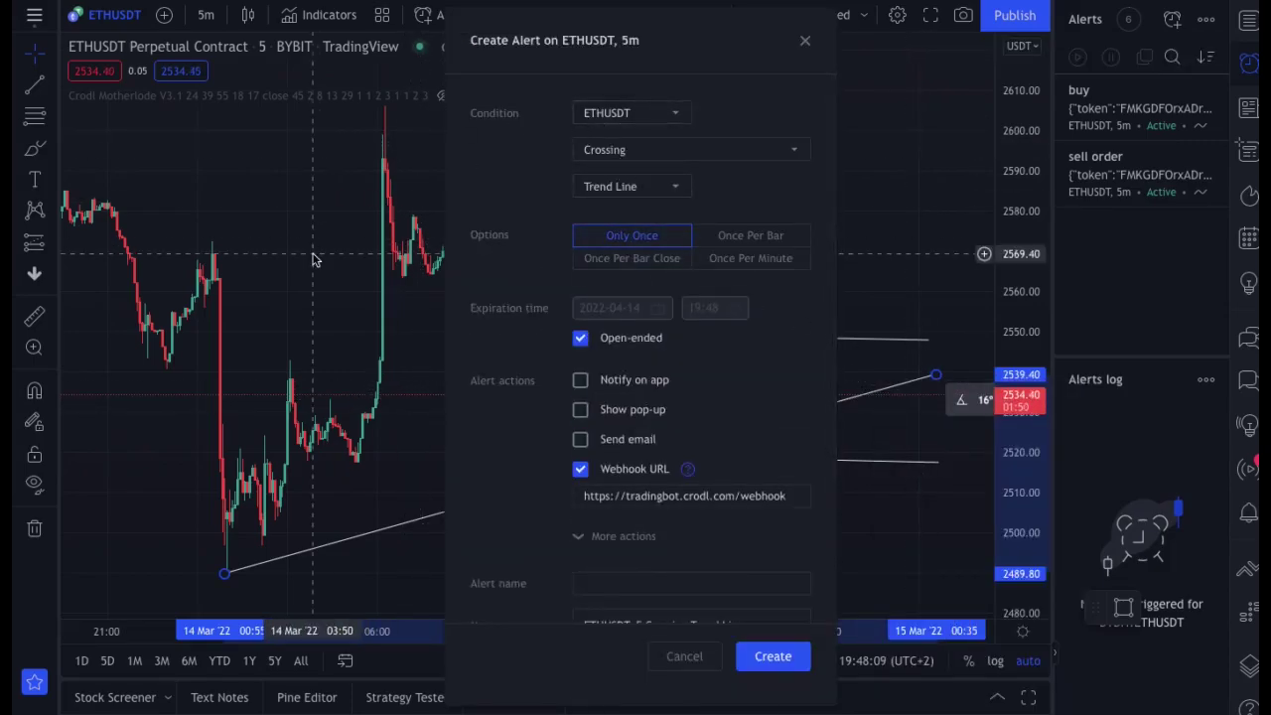
{"action": "left_click", "coordinate": [655, 160]}
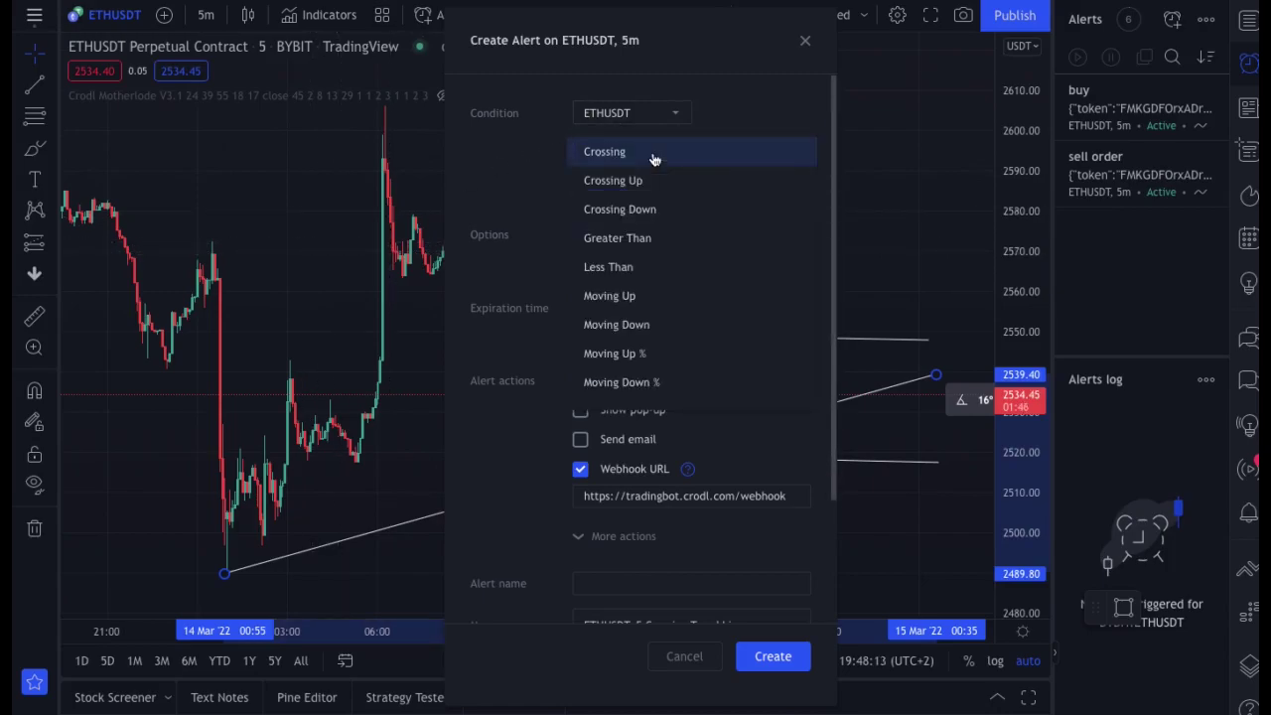
{"action": "left_click", "coordinate": [643, 212]}
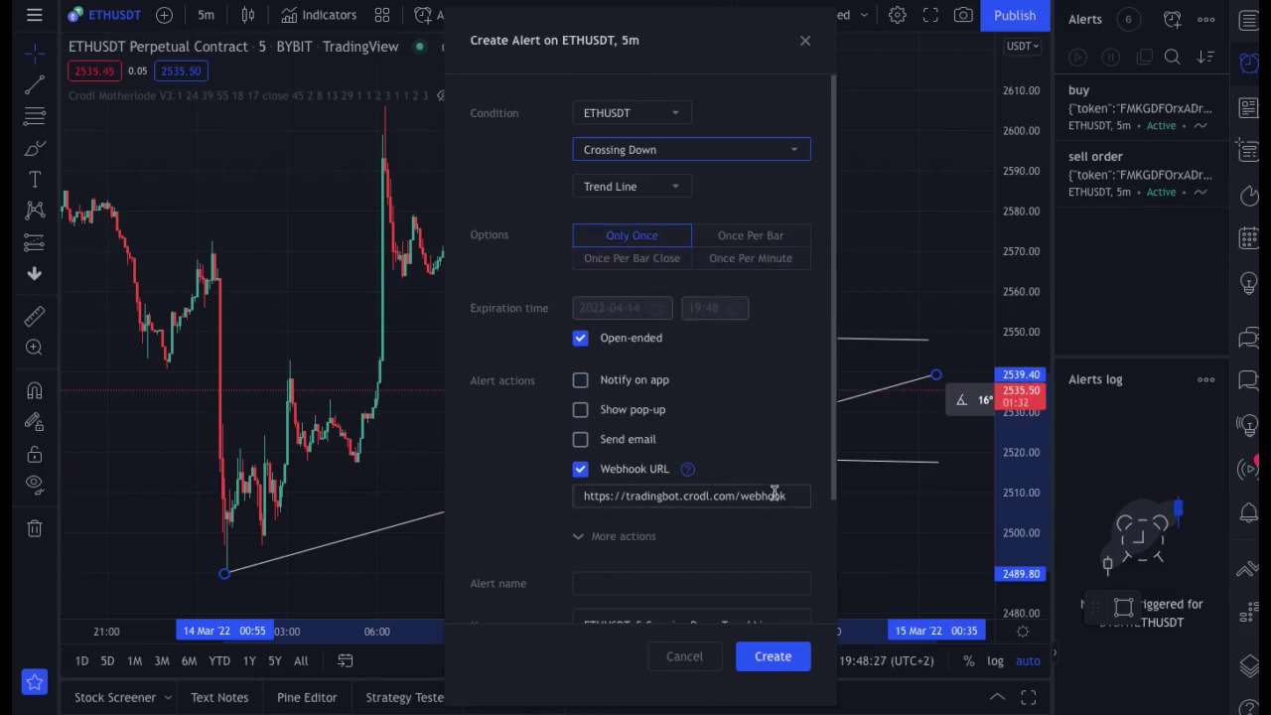
{"action": "scroll", "coordinate": [770, 467], "scroll_direction": "down", "scroll_amount": 3}
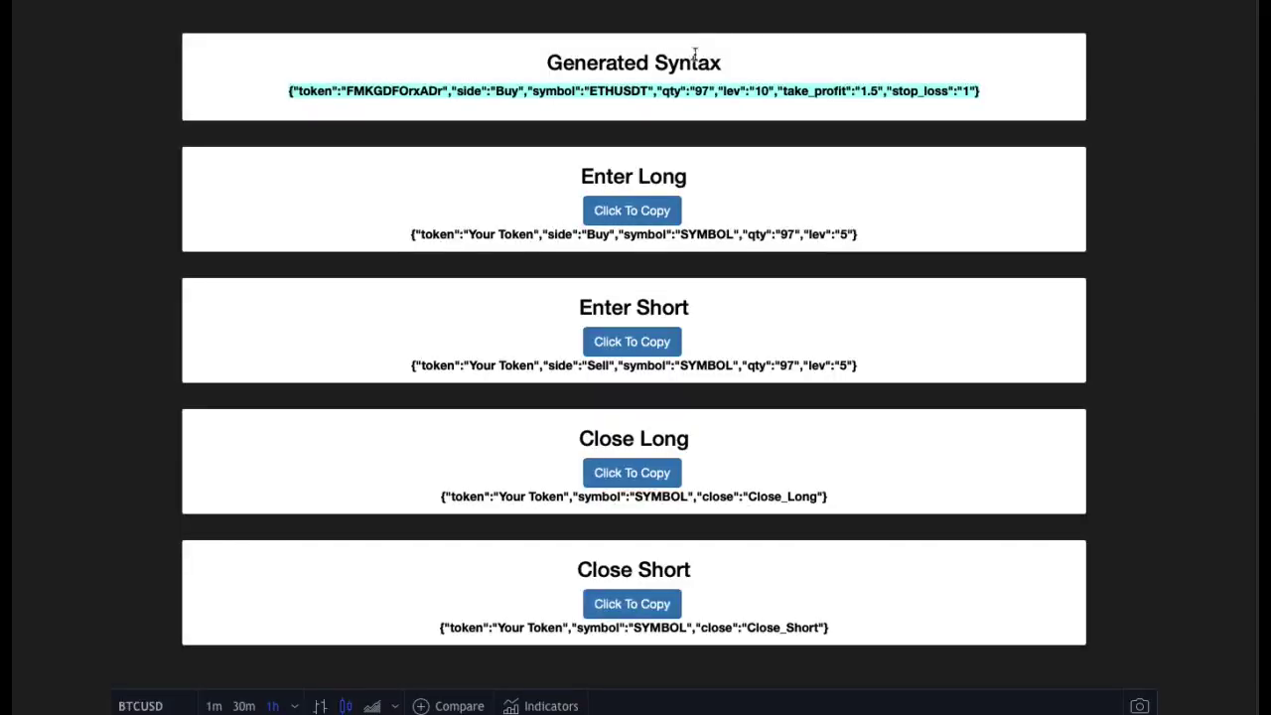
{"action": "scroll", "coordinate": [695, 60], "scroll_direction": "up", "scroll_amount": 5}
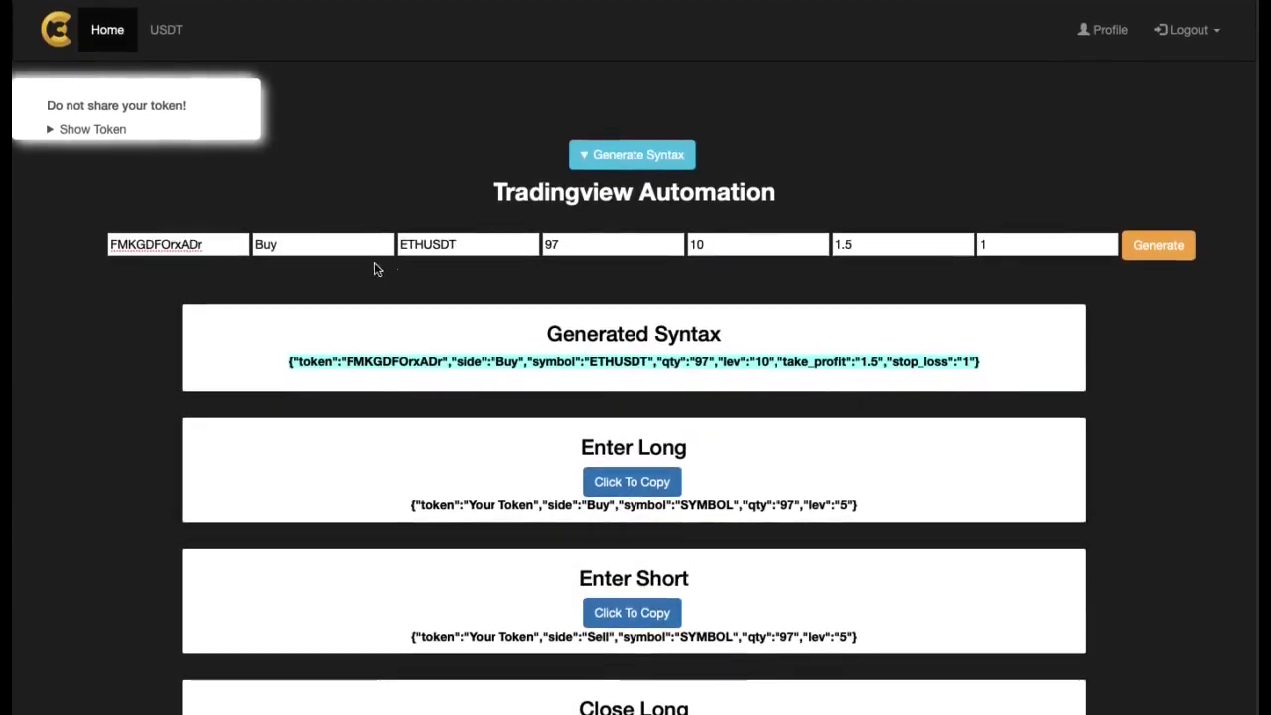
Change the Crodl order side from Buy to Sell
{"action": "left_click", "coordinate": [332, 249]}
{"action": "left_click_drag", "start_coordinate": [331, 249], "coordinate": [230, 239]}
{"action": "type", "text": "Sw"}
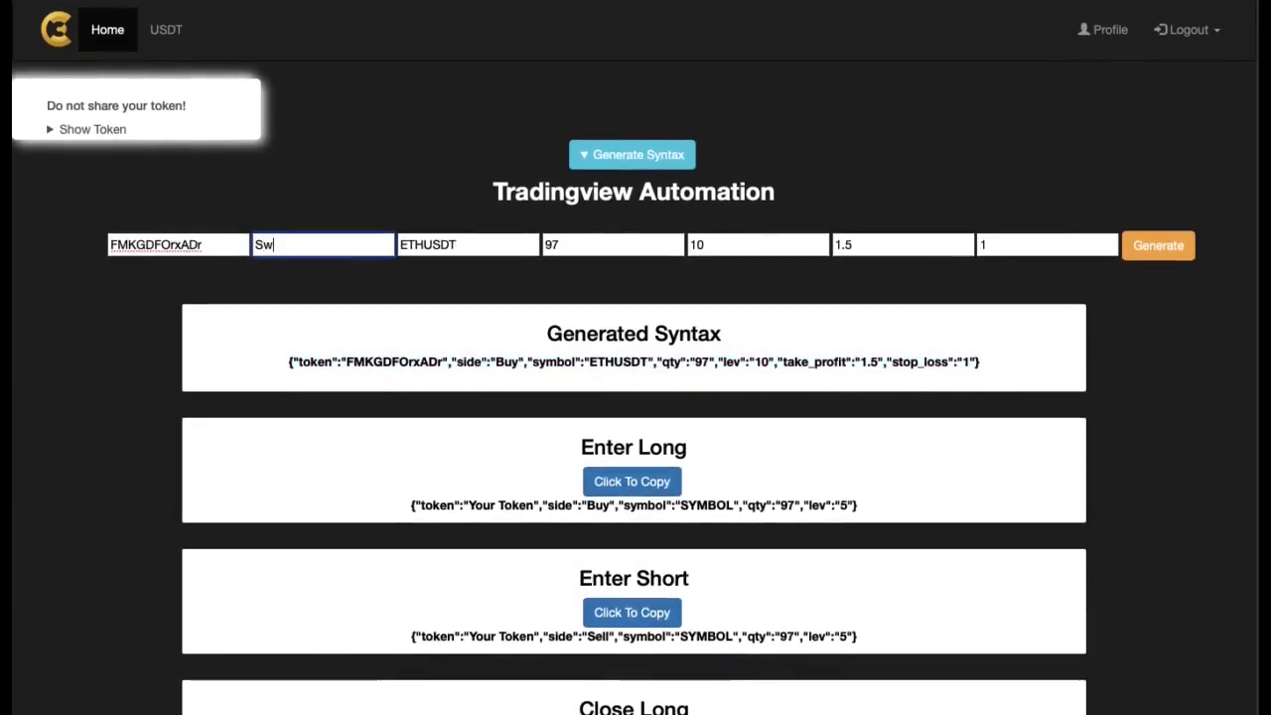
{"action": "key", "text": "BackSpace"}
{"action": "type", "text": "ell"}
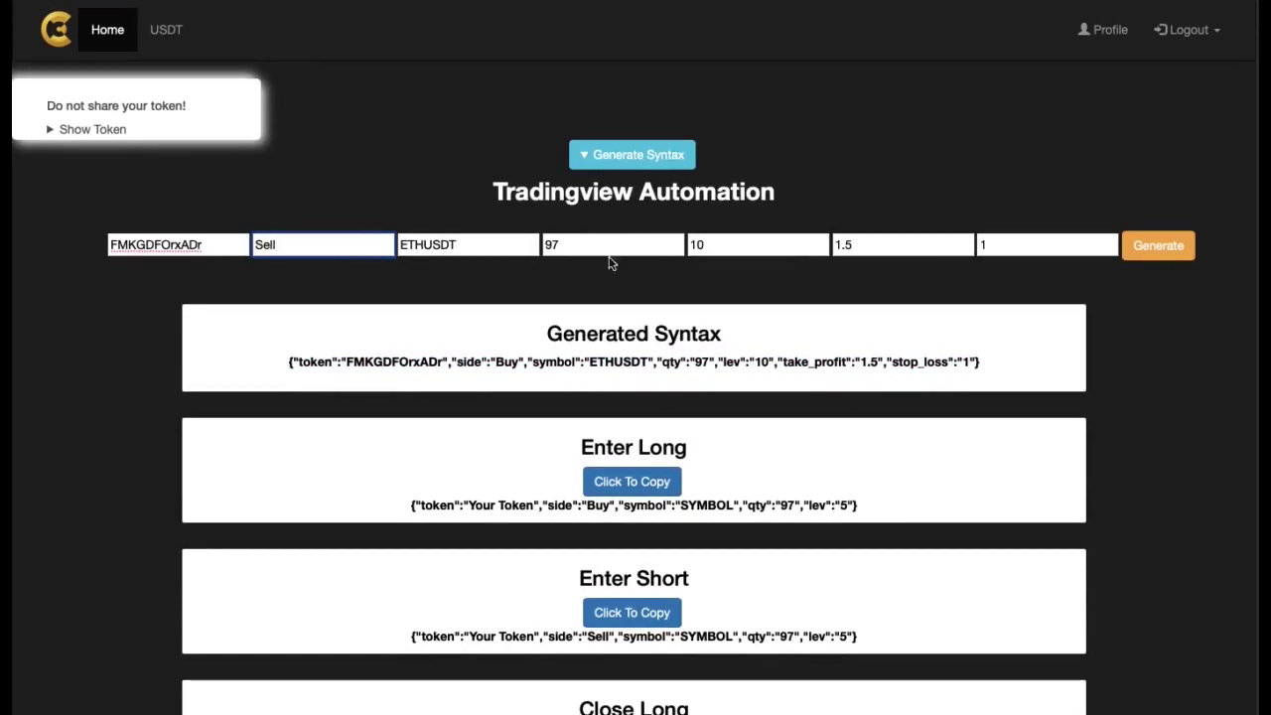
Clear take profit and stop loss, regenerate, and copy the Sell JSON up to lev
{"action": "left_click", "coordinate": [1003, 247]}
{"action": "key", "text": "BackSpace"}
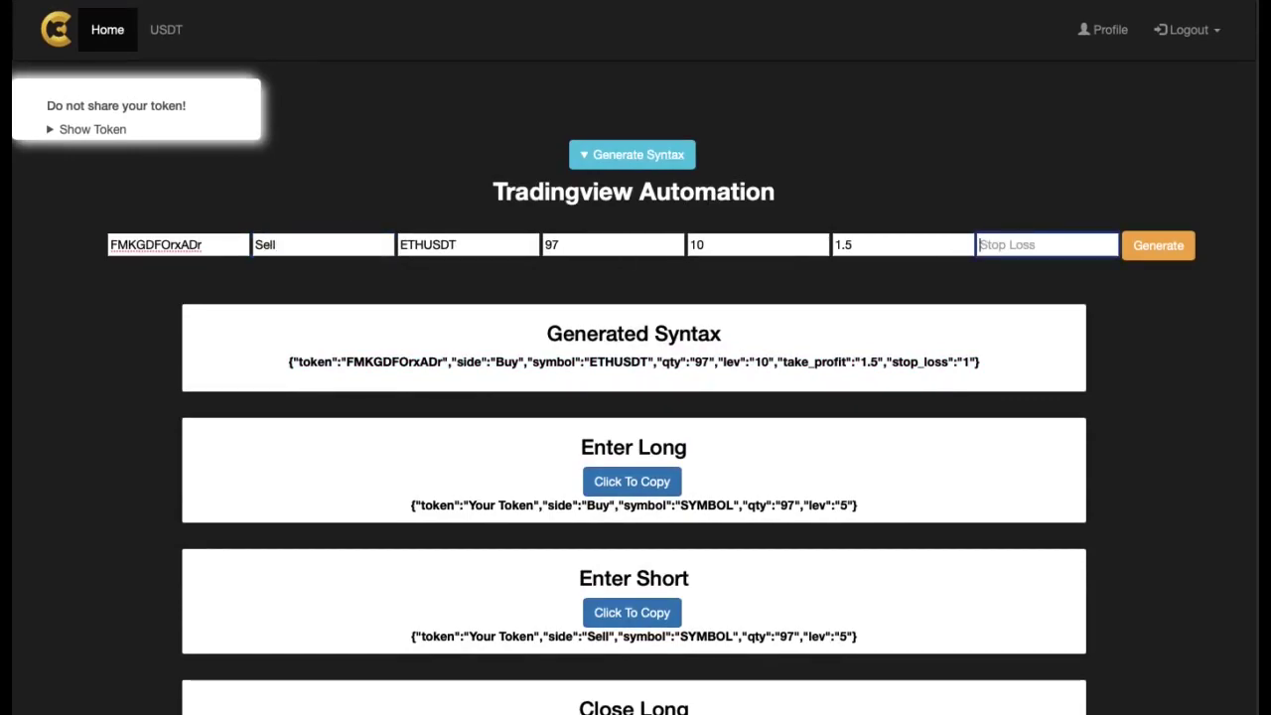
{"action": "key", "text": "shift+Tab"}
{"action": "key", "text": "BackSpace"}
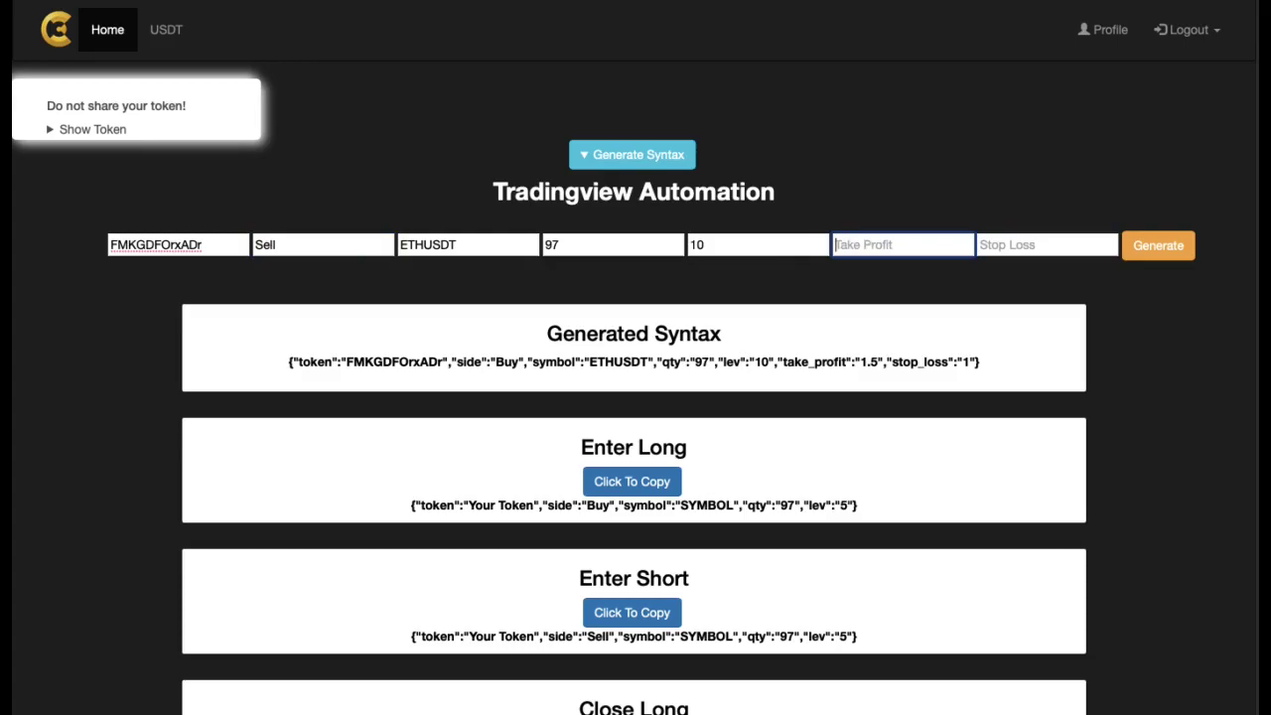
{"action": "left_click", "coordinate": [1176, 257]}
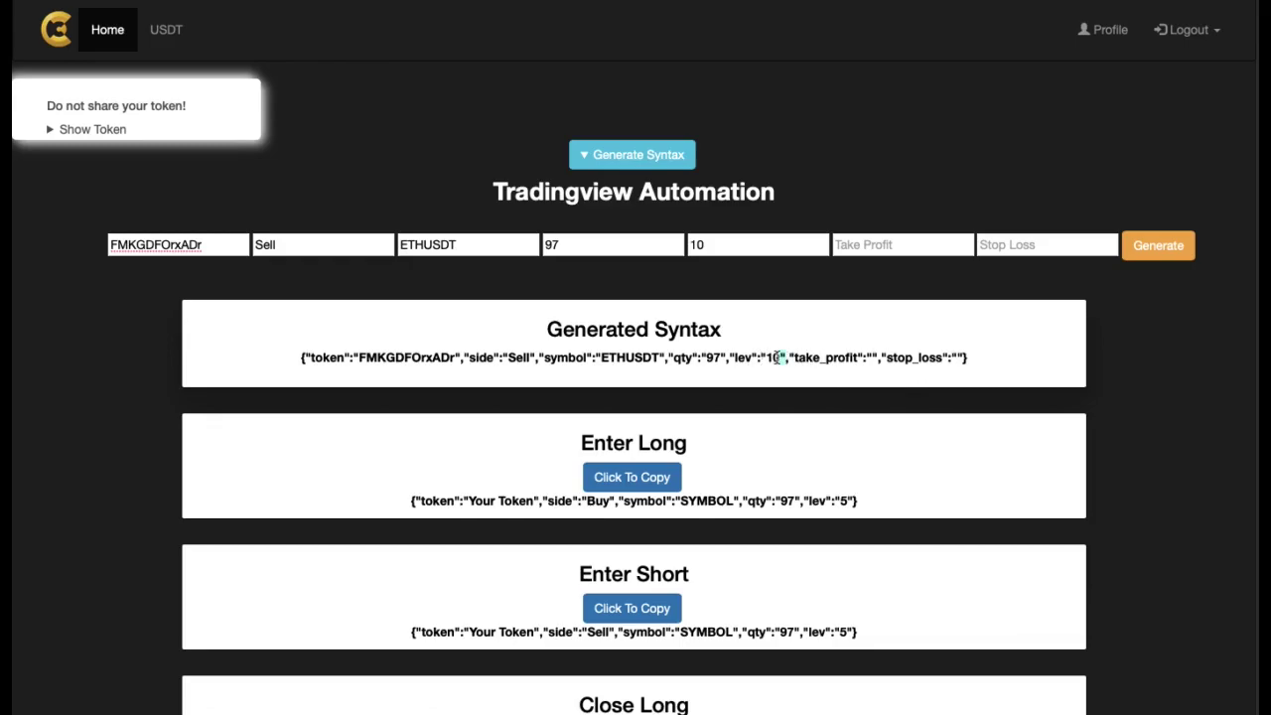
{"action": "left_click_drag", "start_coordinate": [785, 360], "coordinate": [271, 359]}
{"action": "key", "text": "ctrl+c"}
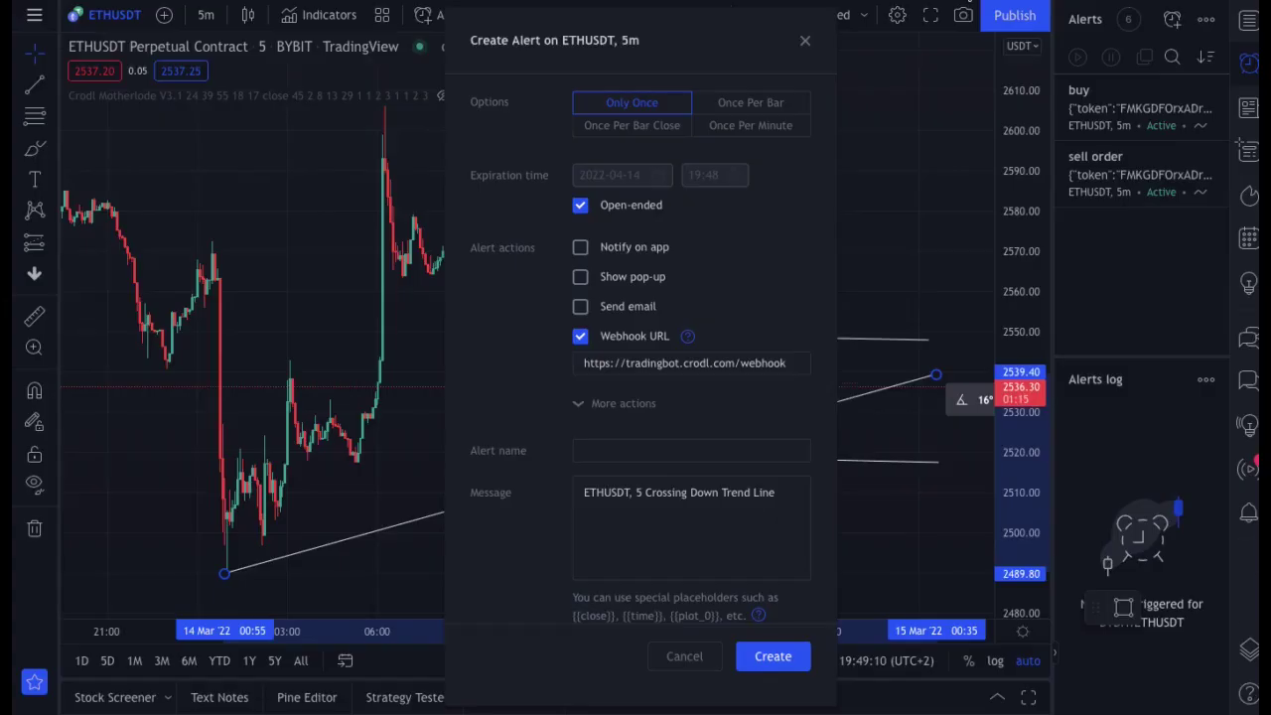
{"action": "left_click", "coordinate": [964, 6]}
Replace the alert message with the Sell order JSON plus a closing brace, and create the alert
{"action": "left_click", "coordinate": [727, 500]}
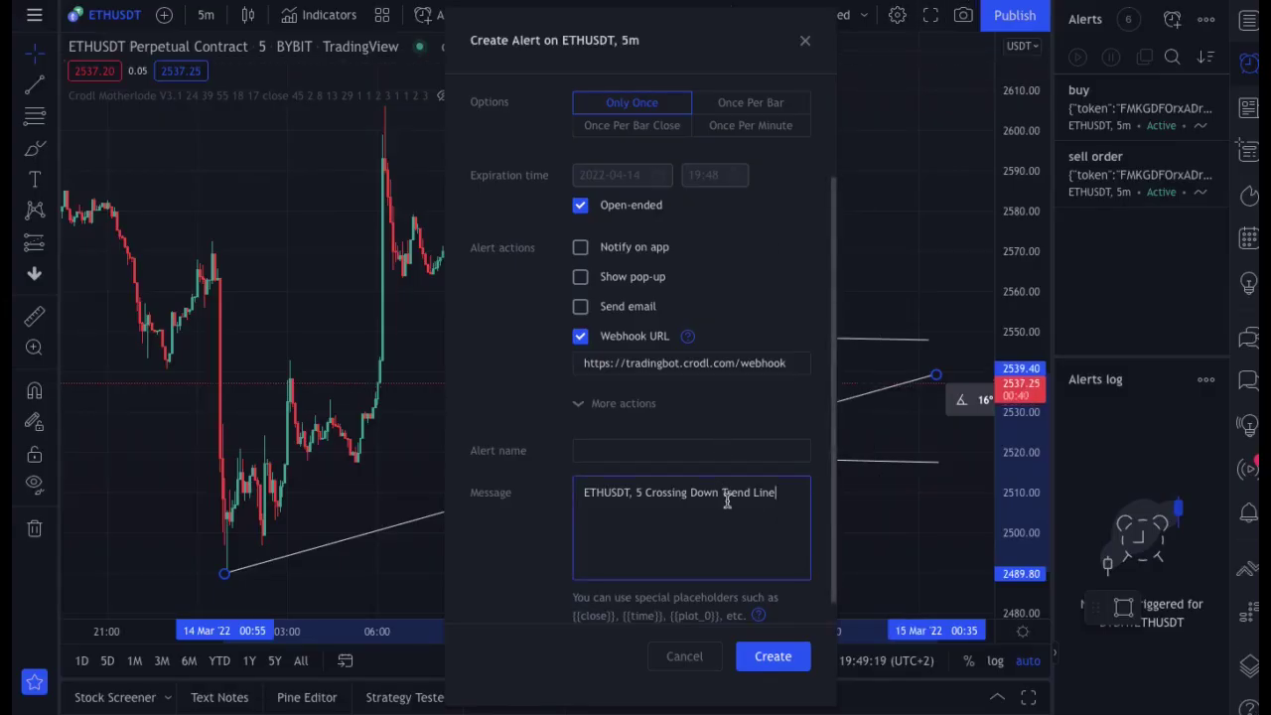
{"action": "key", "text": "ctrl+a"}
{"action": "key", "text": "BackSpace"}
{"action": "key", "text": "ctrl+v"}
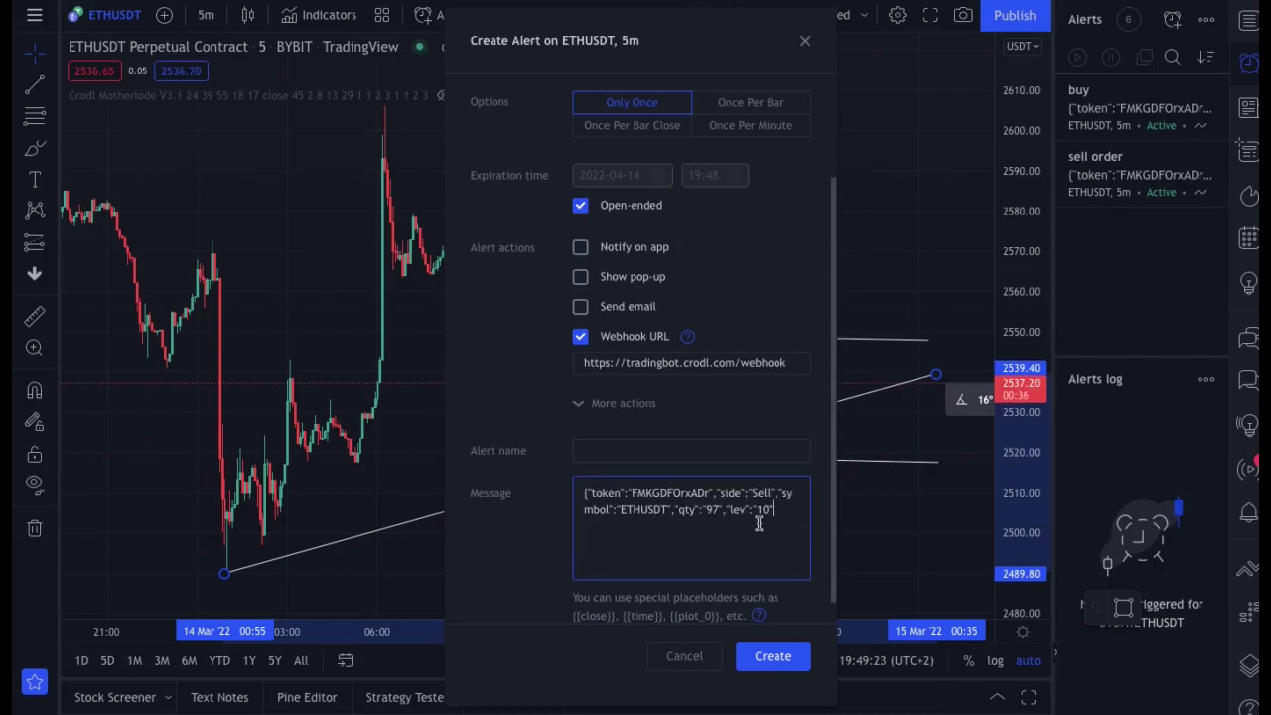
{"action": "type", "text": "}"}
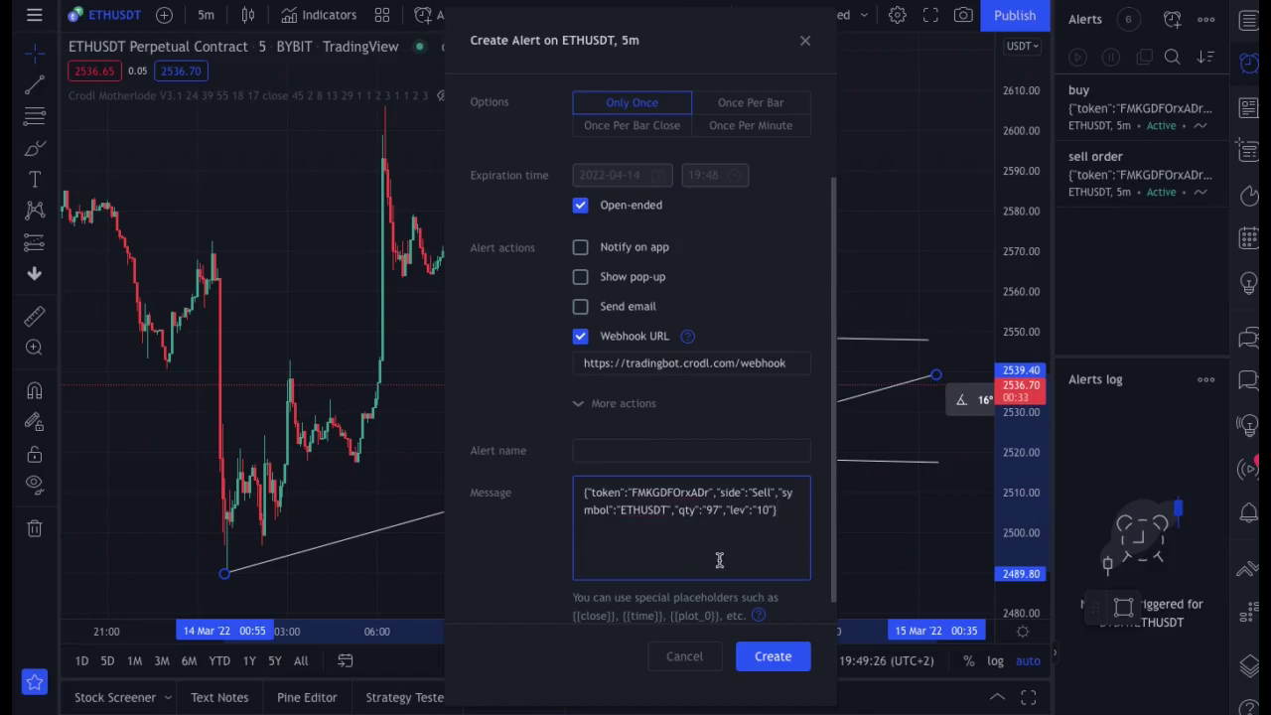
{"action": "left_click", "coordinate": [761, 656]}
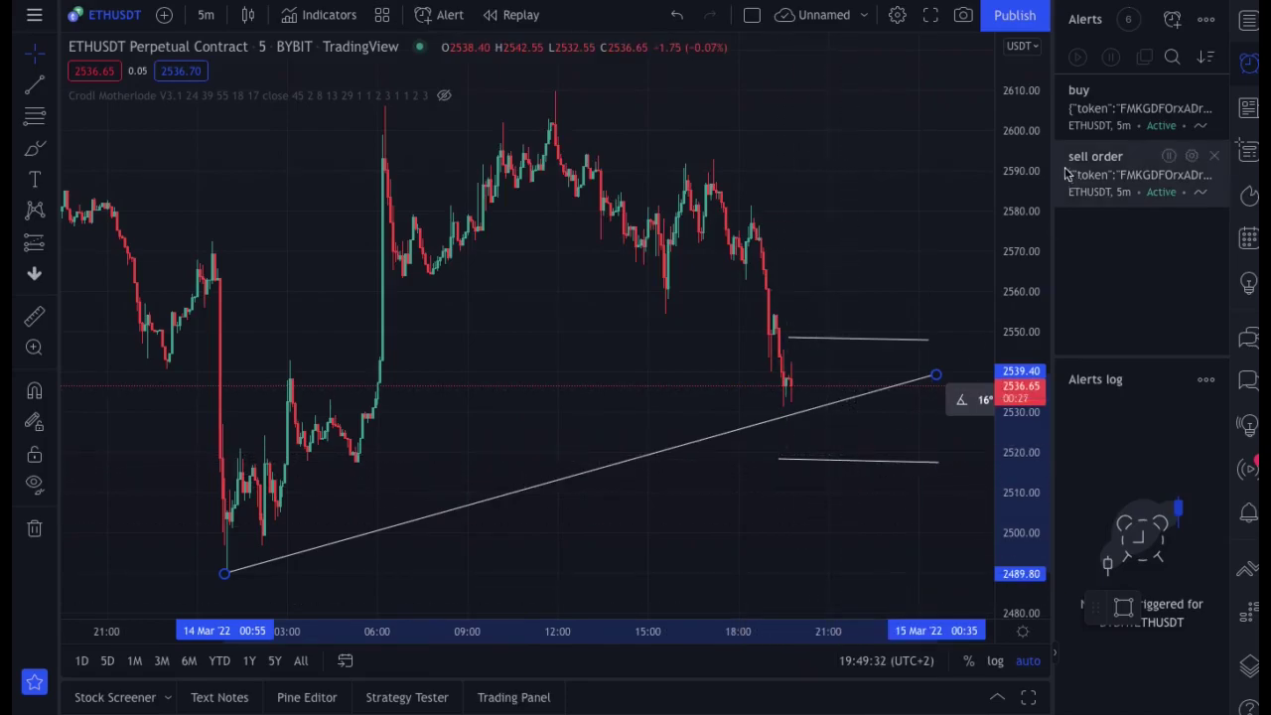
{"action": "left_click", "coordinate": [1132, 99]}
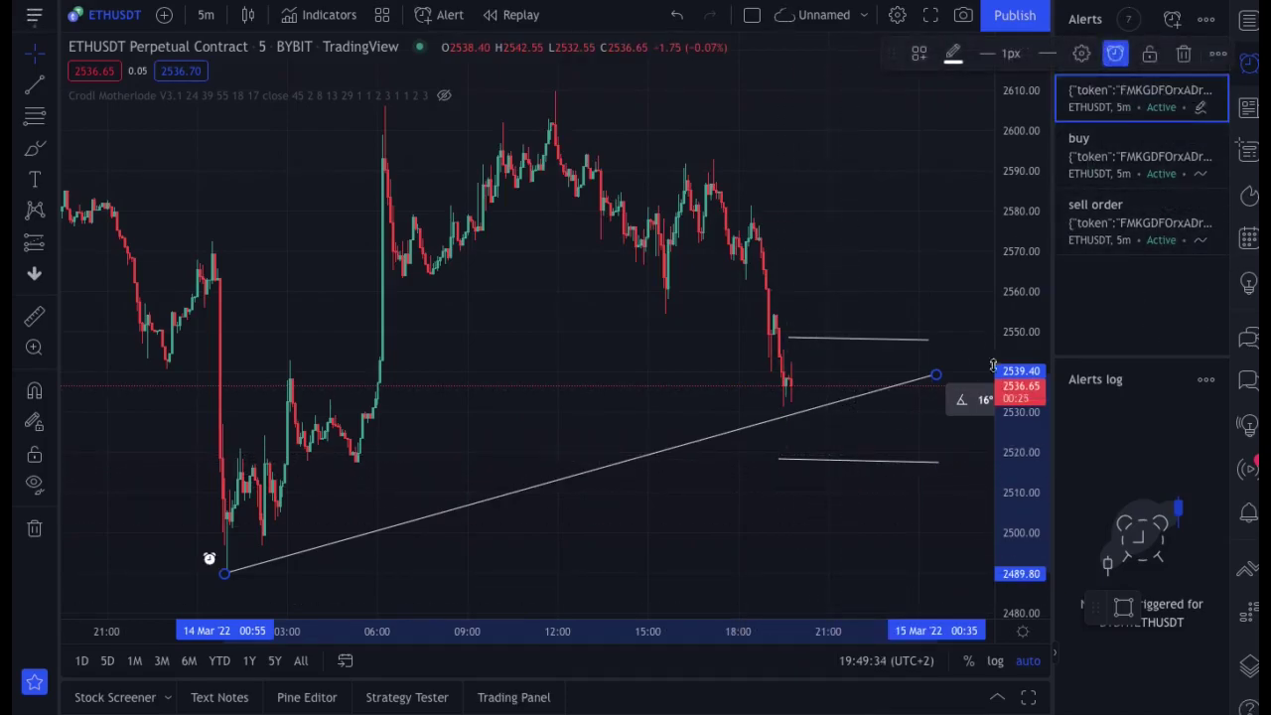
{"action": "left_click", "coordinate": [860, 339]}
Start a Crossing alert on the upper horizontal line and empty its default message
{"action": "right_click", "coordinate": [861, 340]}
{"action": "left_click", "coordinate": [879, 358]}
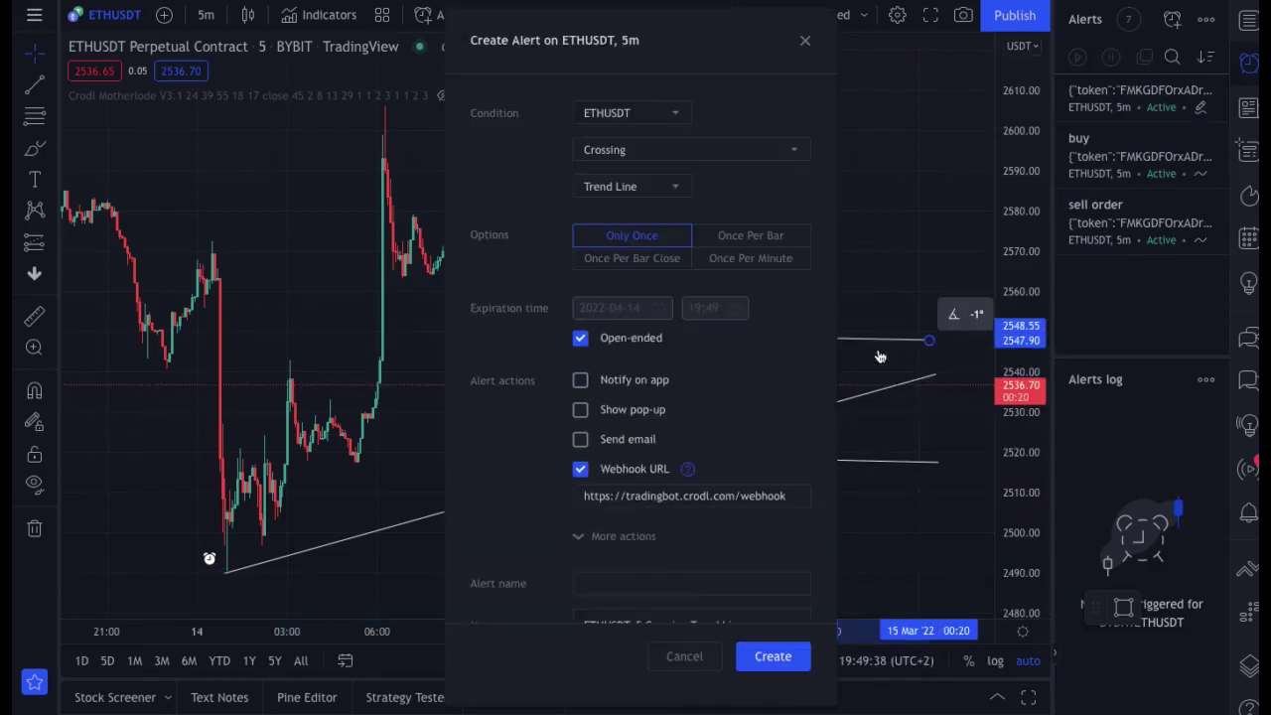
{"action": "left_click", "coordinate": [625, 151]}
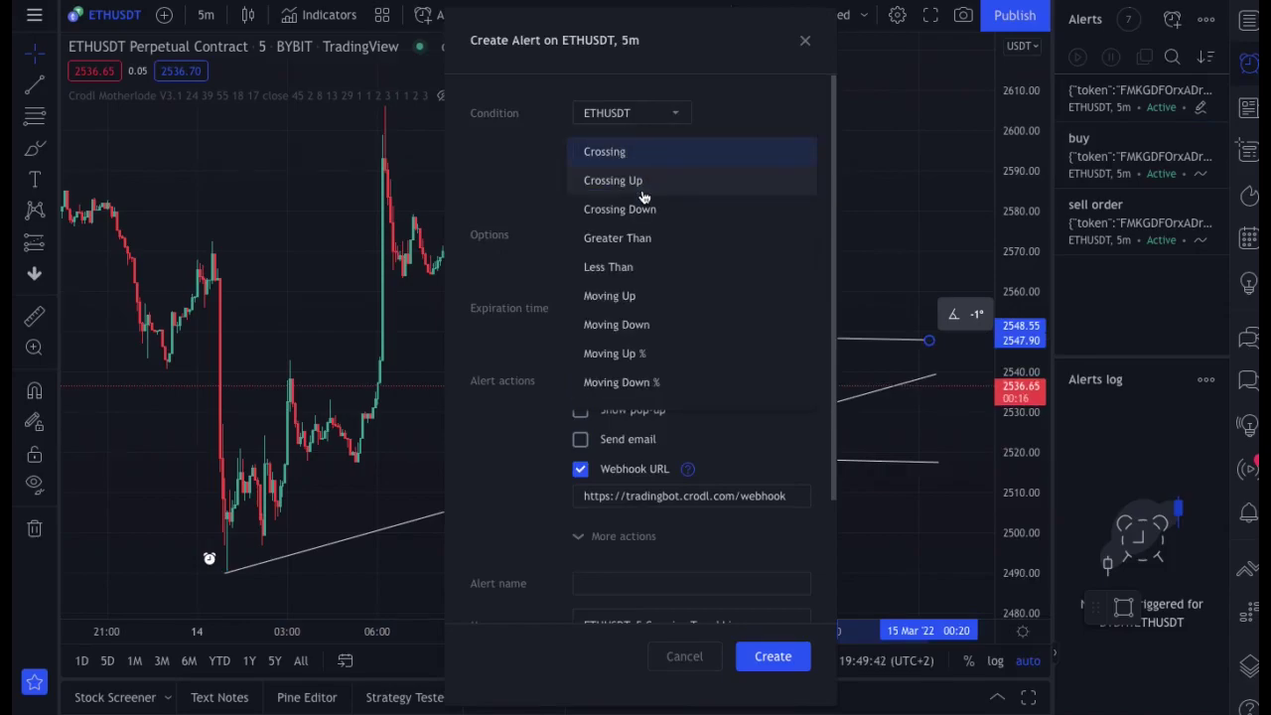
{"action": "left_click", "coordinate": [721, 99]}
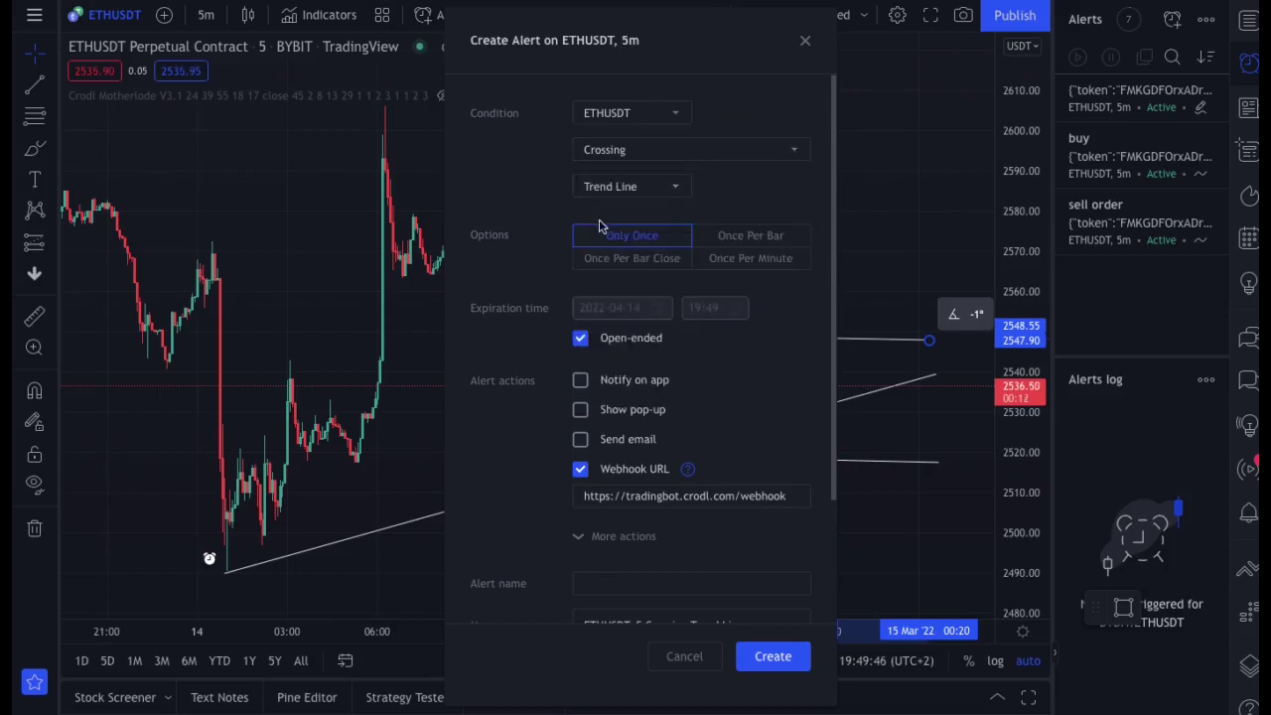
{"action": "scroll", "coordinate": [760, 401], "scroll_direction": "down", "scroll_amount": 2}
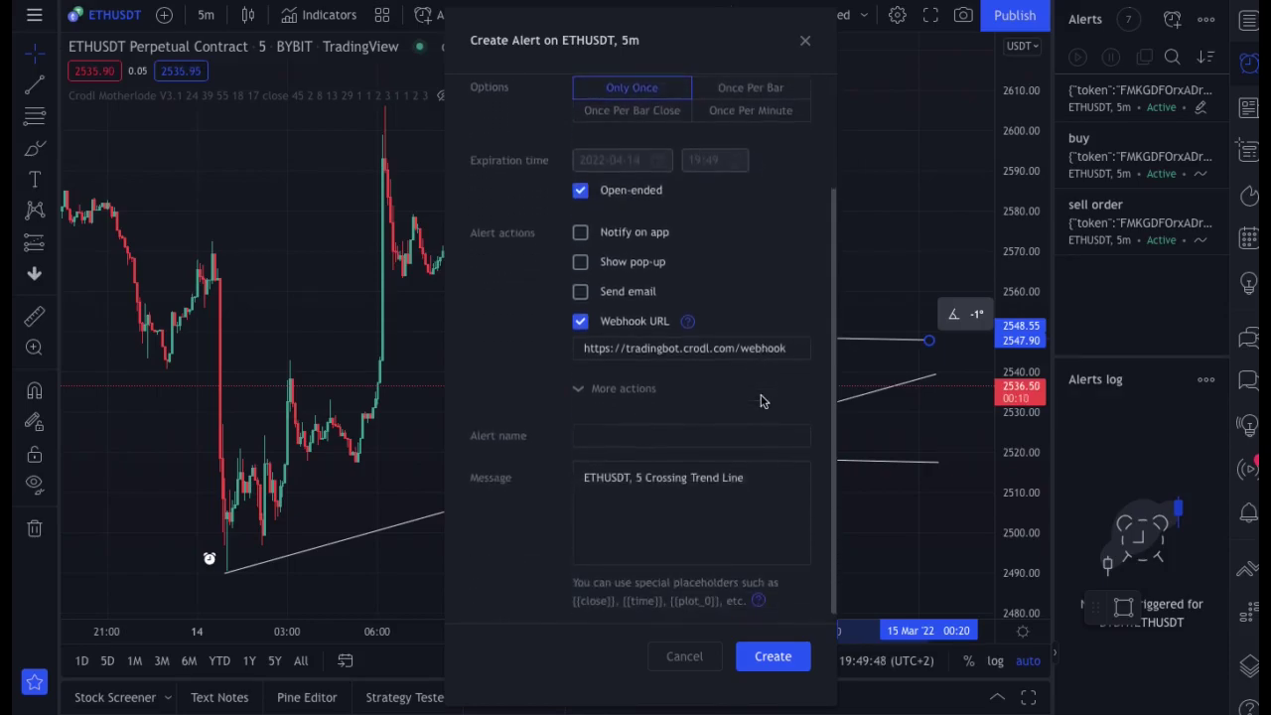
{"action": "left_click", "coordinate": [783, 467]}
{"action": "key", "text": "shift+Right"}
{"action": "key", "text": "shift+Right"}
{"action": "key", "text": "shift+Right"}
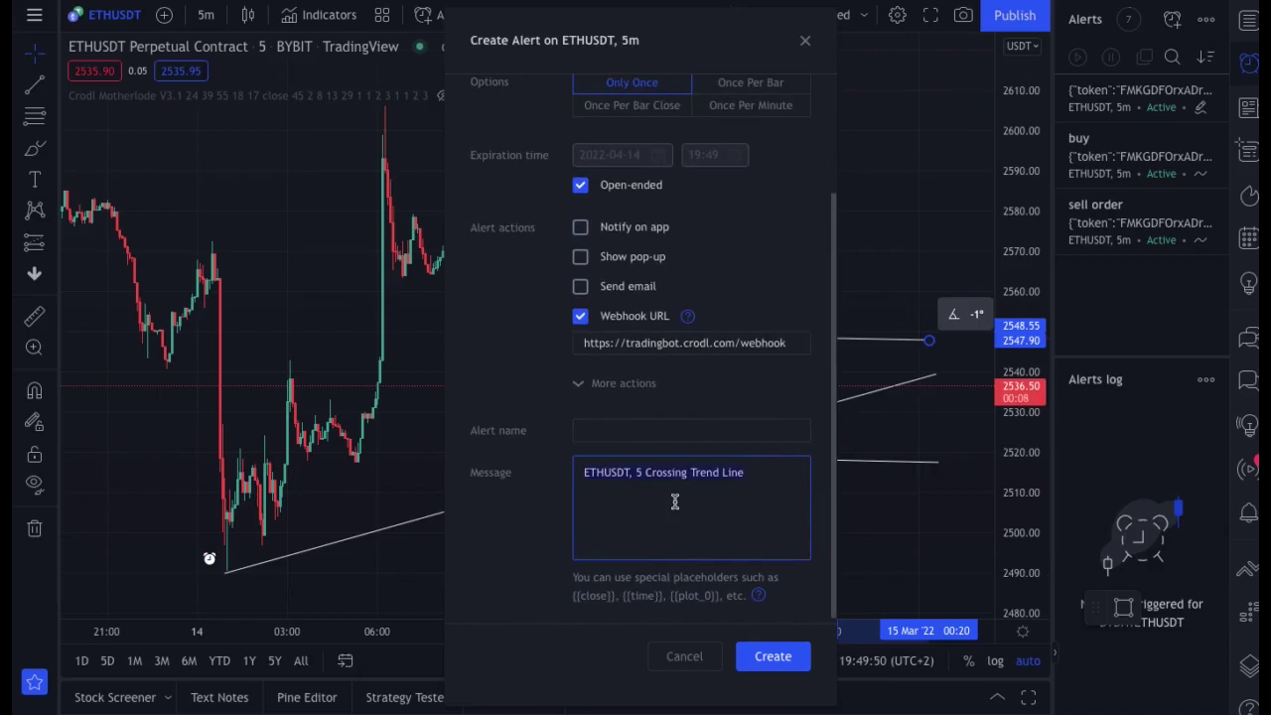
{"action": "key", "text": "ctrl+a"}
{"action": "key", "text": "BackSpace"}
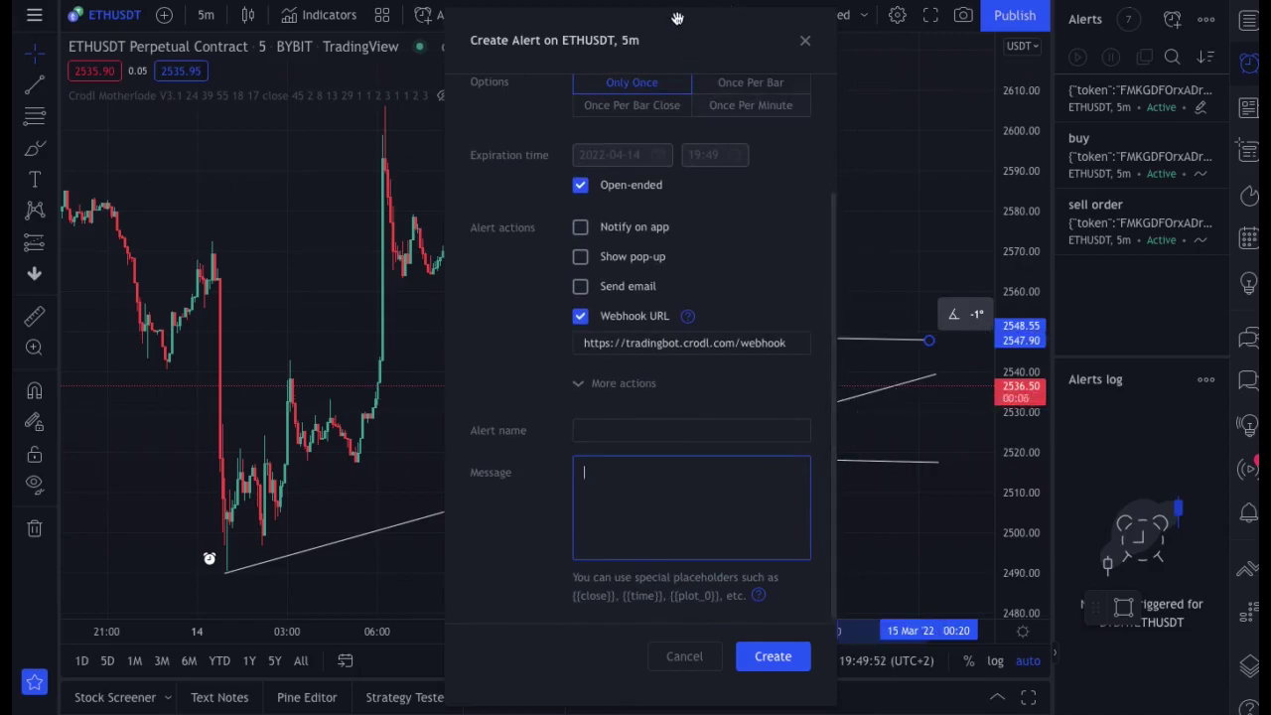
Copy the Close Short JSON template from the Crodl automation page
{"action": "key", "text": "alt+Tab"}
{"action": "scroll", "coordinate": [592, 485], "scroll_direction": "down", "scroll_amount": 5}
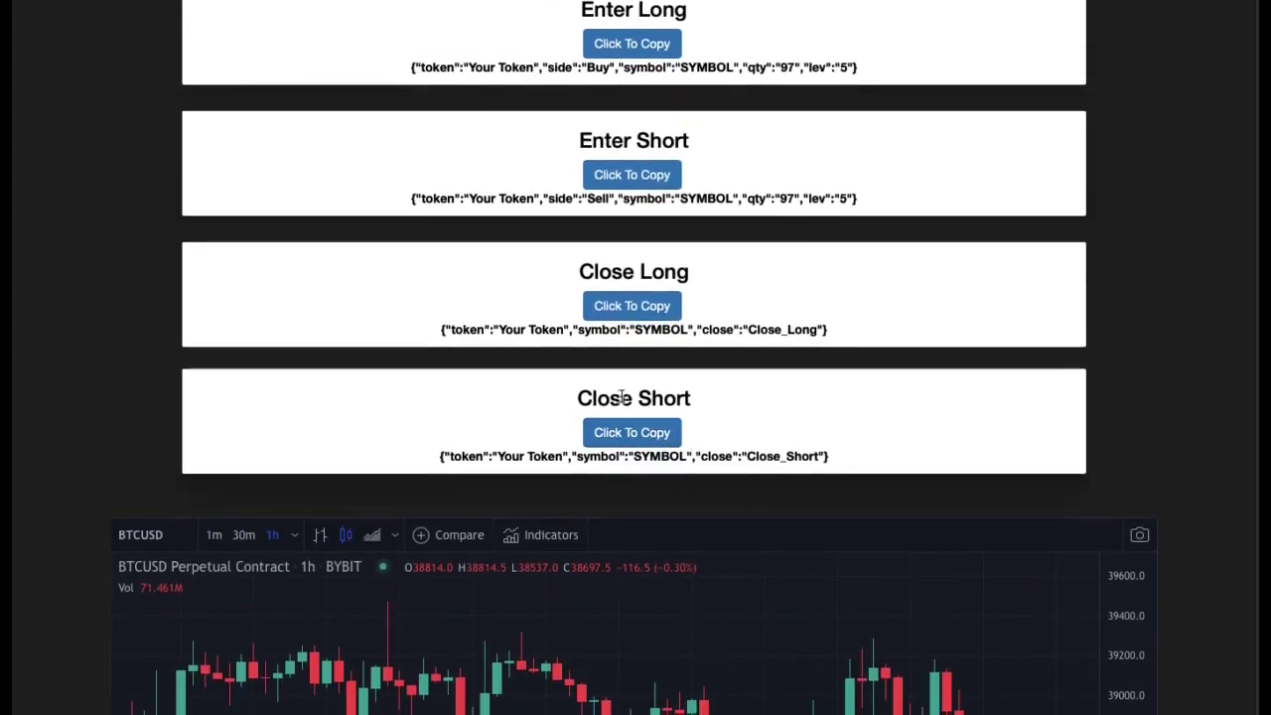
{"action": "left_click", "coordinate": [635, 434]}
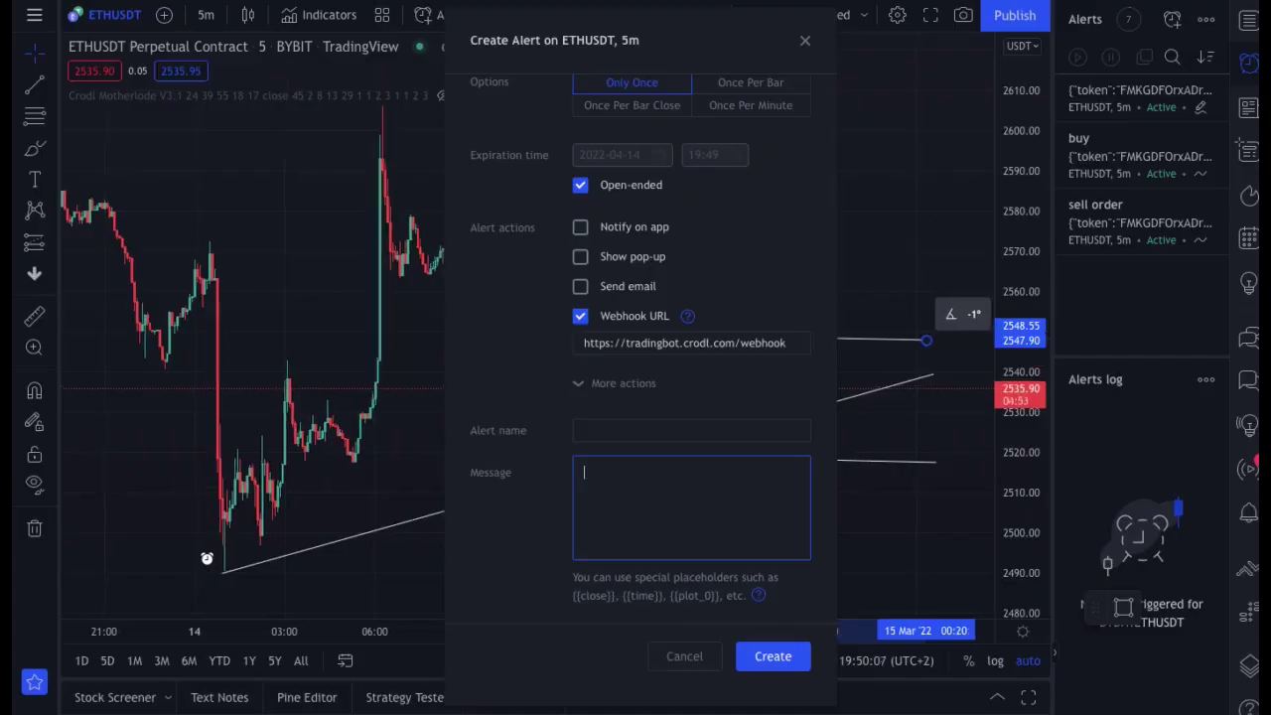
Paste the Close Short JSON, delete its Your Token placeholder, and copy the Crodl account token
{"action": "type", "text": "{\"token\":\"Your Token\",\"symbol\":\"SYMBOL\",\"close\":\"Close_Short\"}"}
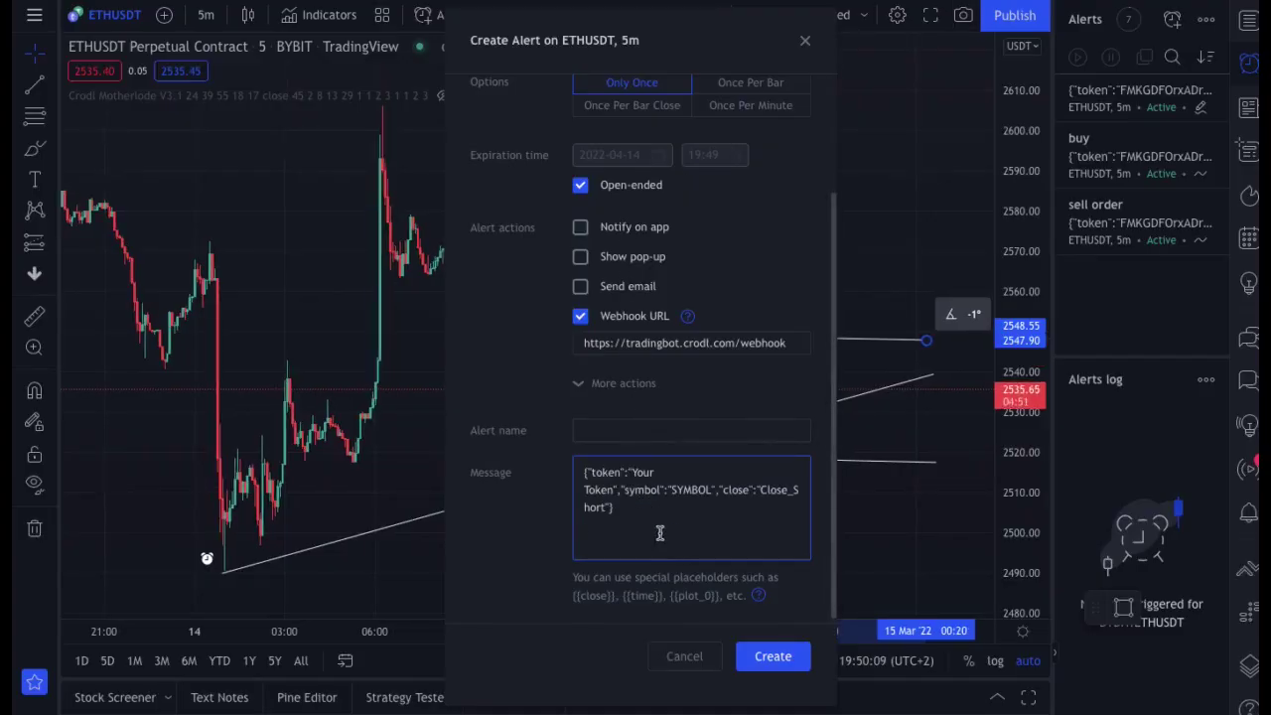
{"action": "left_click_drag", "start_coordinate": [615, 490], "coordinate": [632, 479]}
{"action": "key", "text": "BackSpace"}
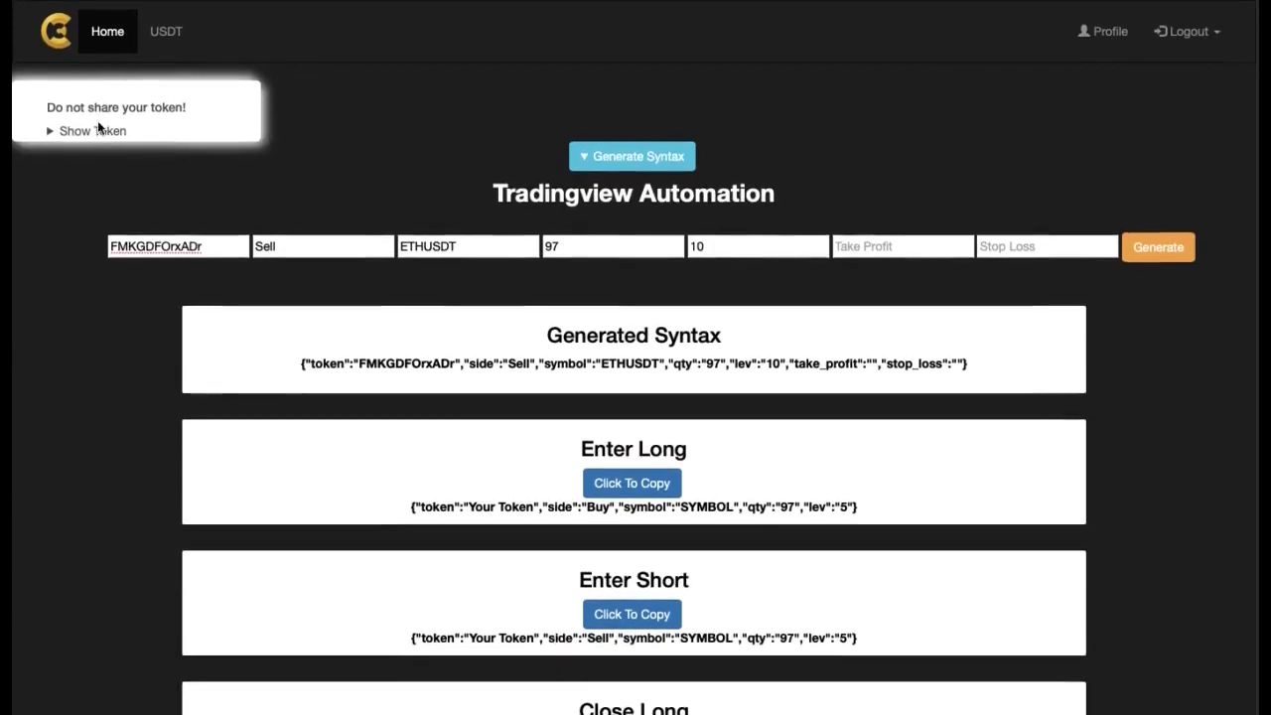
{"action": "left_click", "coordinate": [92, 118]}
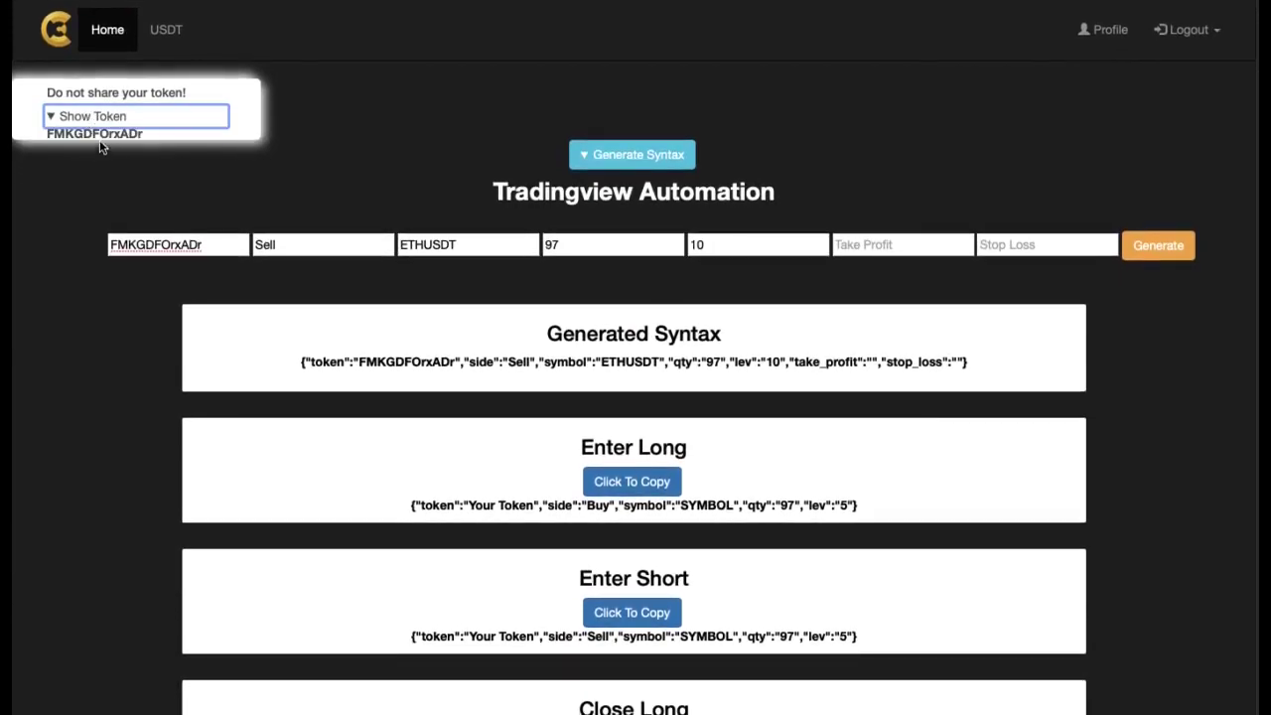
{"action": "double_click", "coordinate": [99, 136]}
{"action": "key", "text": "ctrl+c"}
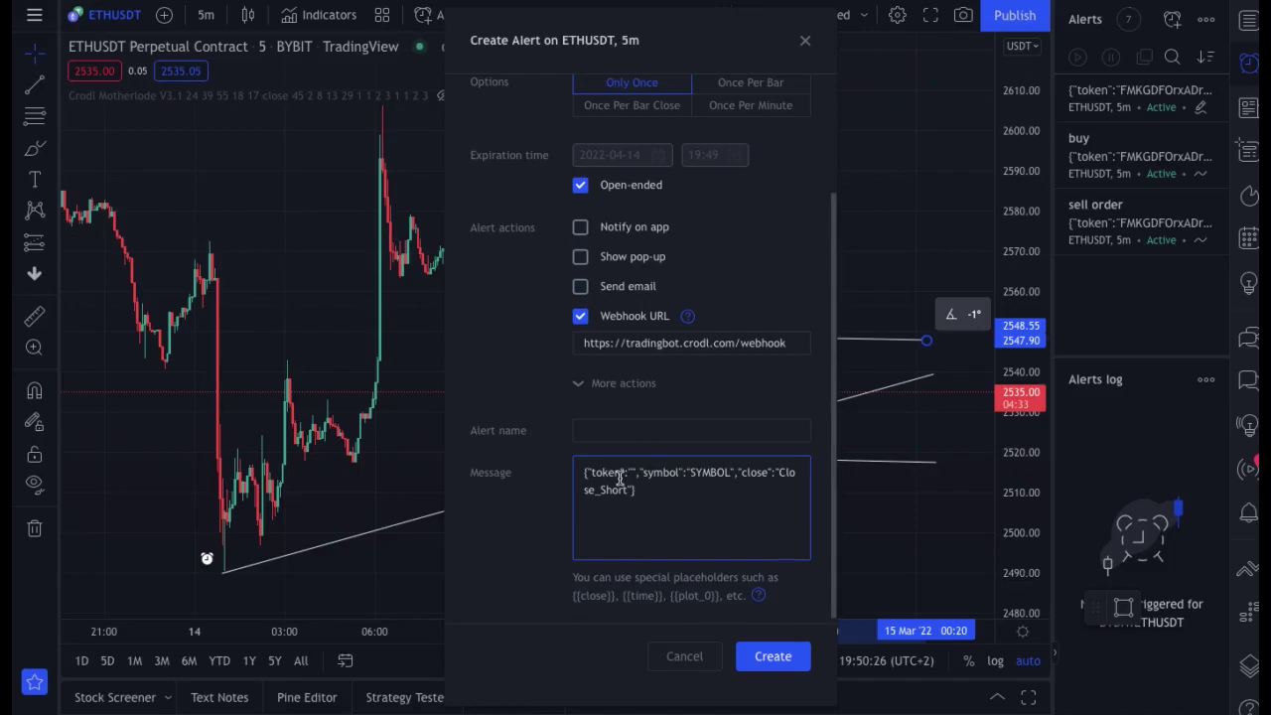
Insert the account token, replace SYMBOL with ETHUSDT, and create the Close Short alert
{"action": "left_click", "coordinate": [620, 474]}
{"action": "key", "text": "ctrl+v"}
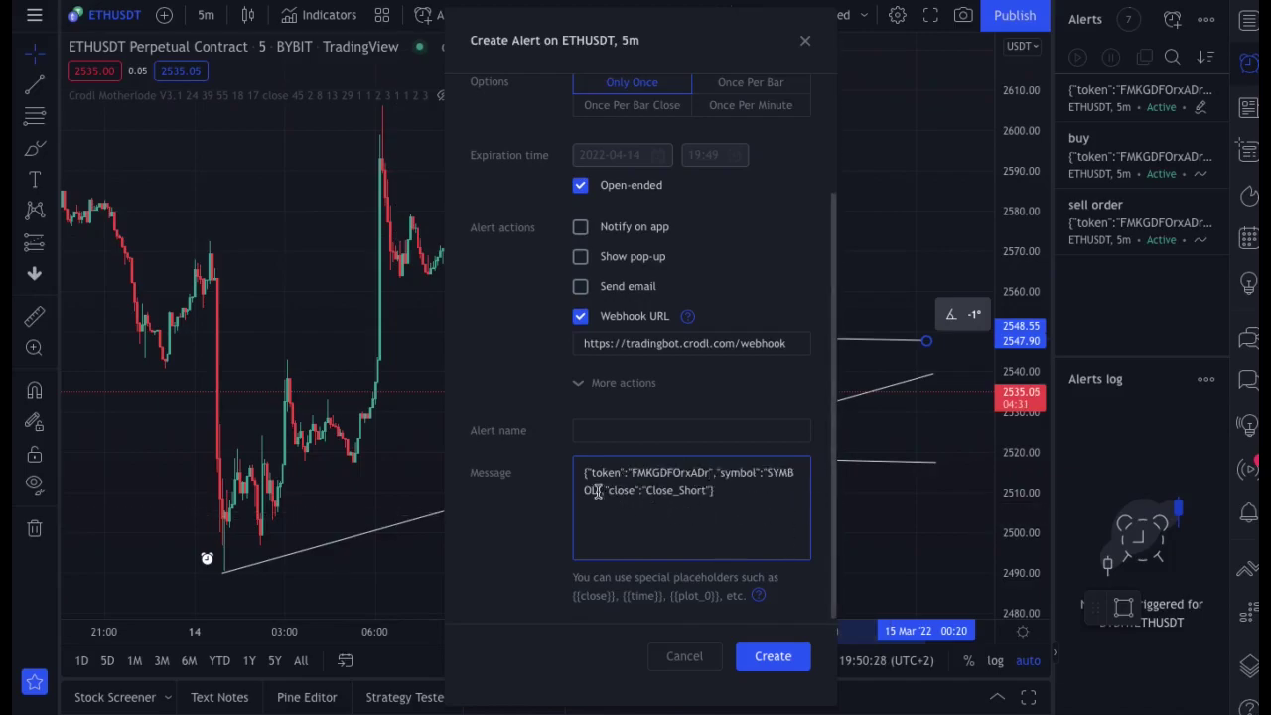
{"action": "left_click", "coordinate": [596, 491]}
{"action": "key", "text": "BackSpace"}
{"action": "key", "text": "BackSpace"}
{"action": "key", "text": "BackSpace"}
{"action": "key", "text": "BackSpace"}
{"action": "key", "text": "BackSpace"}
{"action": "key", "text": "BackSpace"}
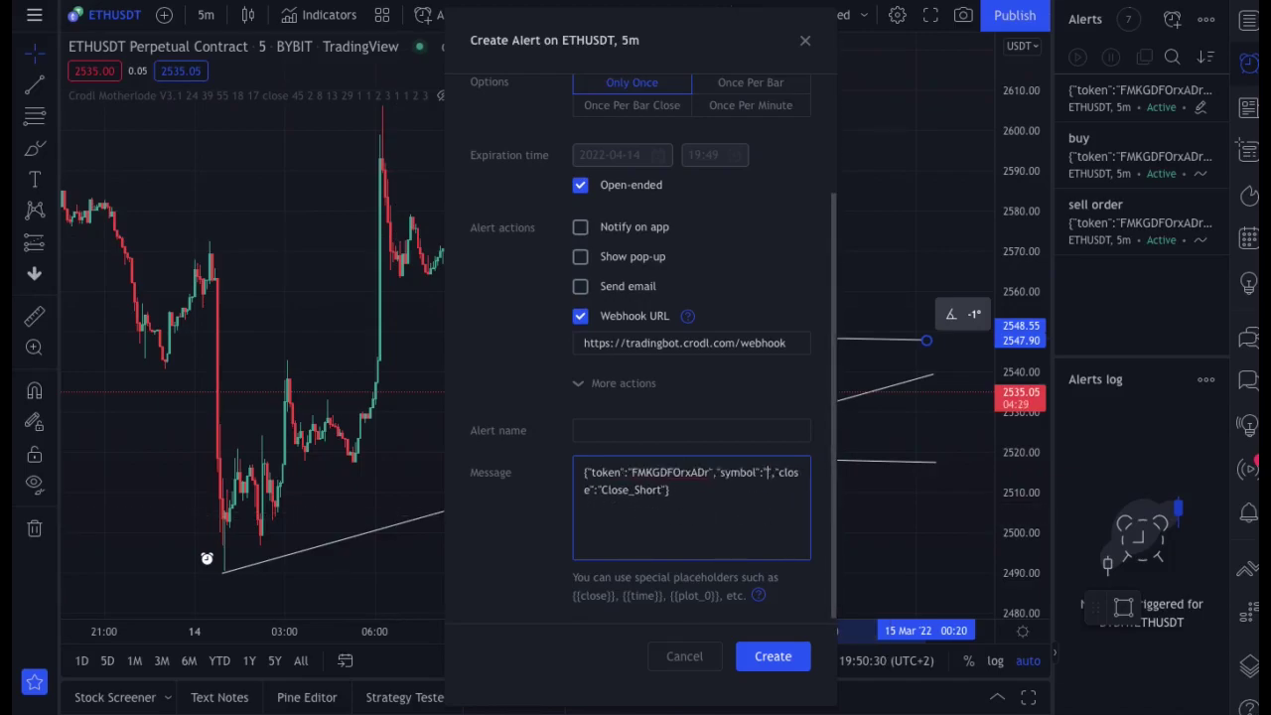
{"action": "type", "text": "ETHY"}
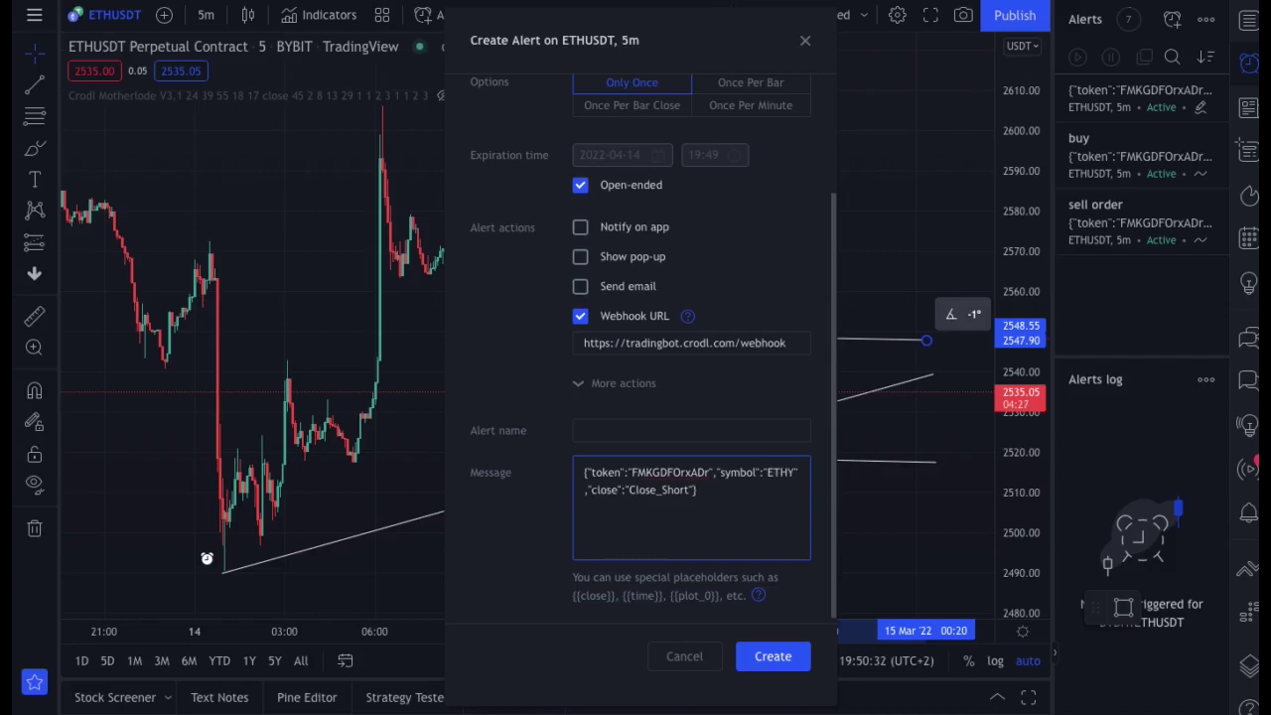
{"action": "key", "text": "BackSpace"}
{"action": "type", "text": "USDT"}
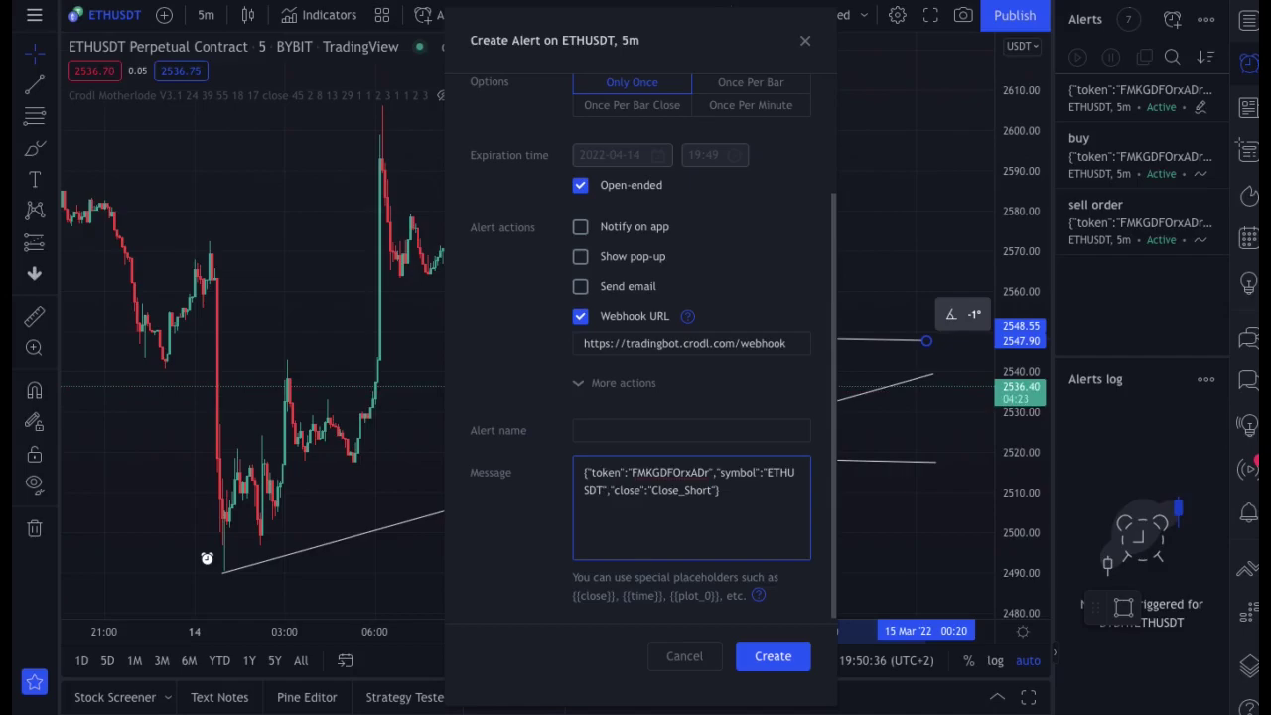
{"action": "left_click", "coordinate": [770, 657]}
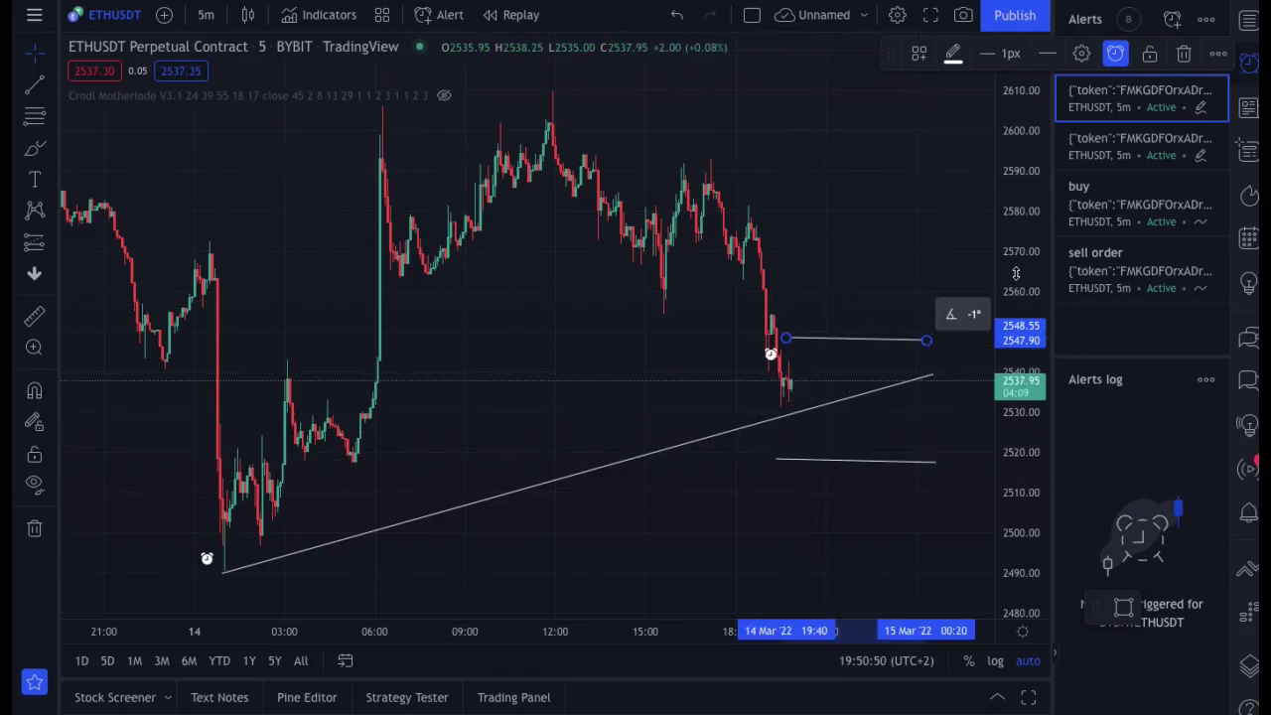
Open the newest alert to check its saved message, then close it unchanged
{"action": "left_click", "coordinate": [1192, 90]}
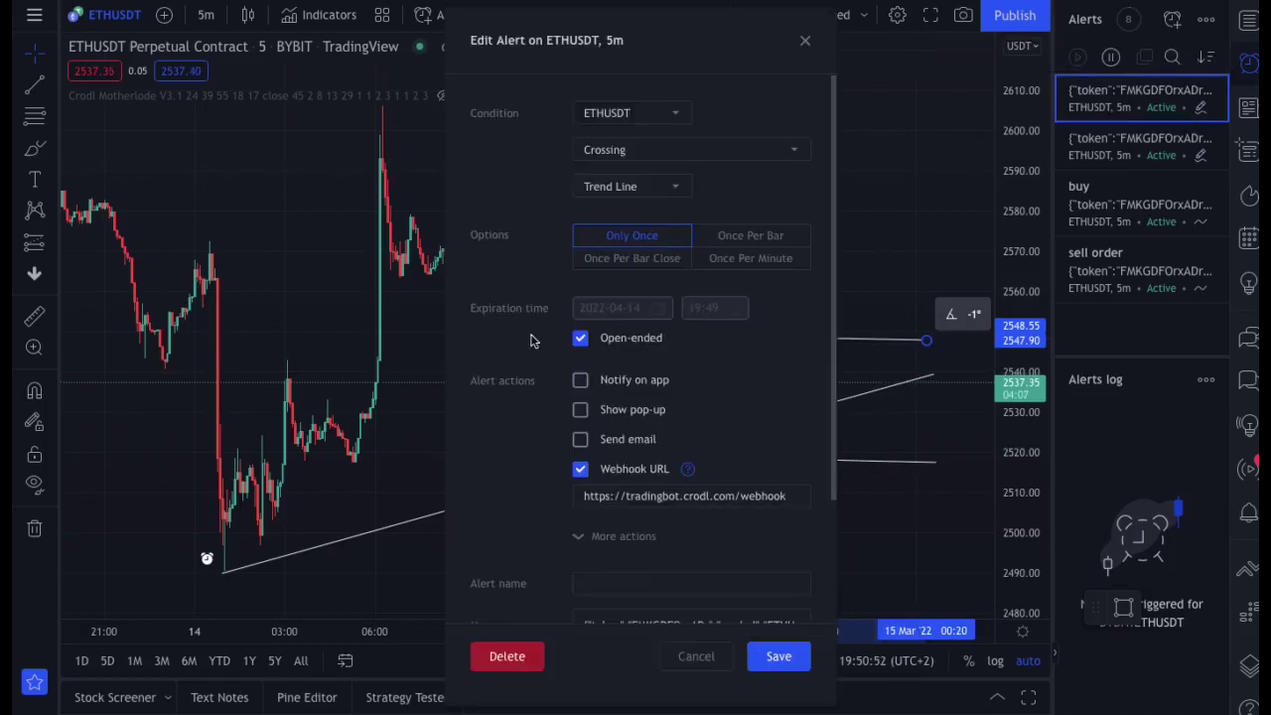
{"action": "scroll", "coordinate": [587, 434], "scroll_direction": "down", "scroll_amount": 3}
{"action": "left_click", "coordinate": [678, 499]}
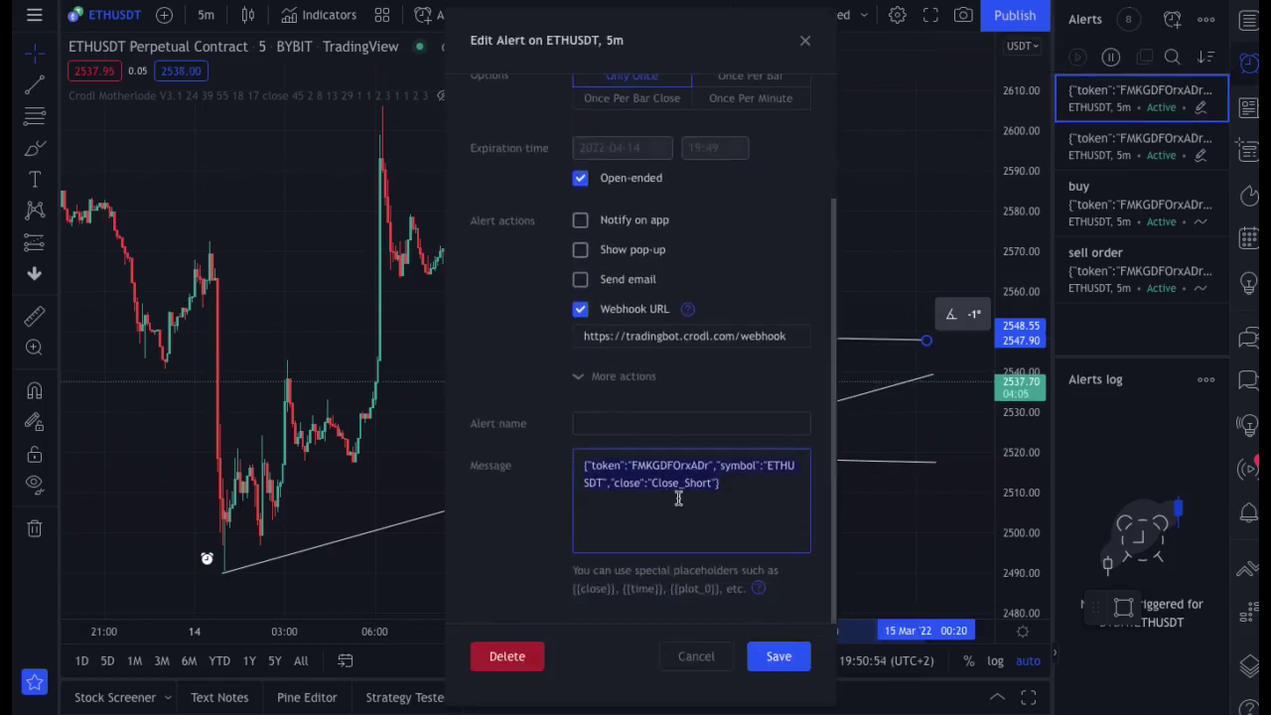
{"action": "left_click", "coordinate": [805, 40]}
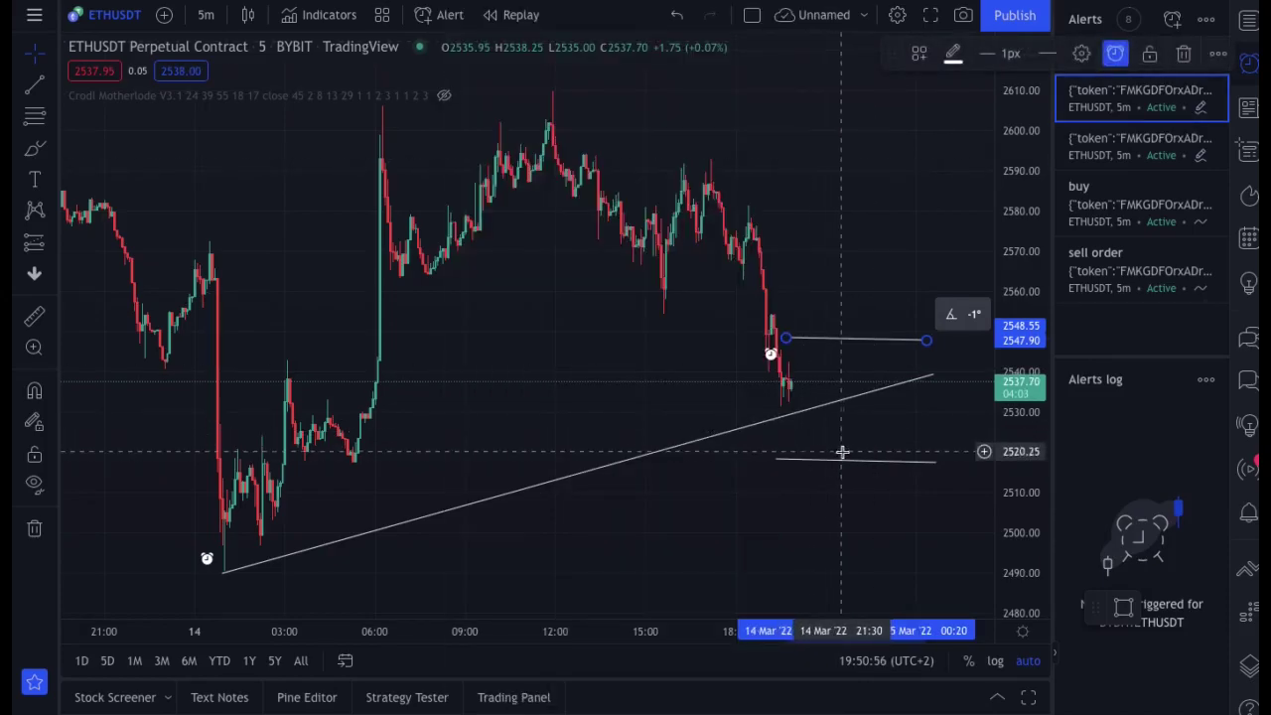
Create alert 'tp' on the lower line near 2518 with the ETHUSDT Close_Short JSON message
{"action": "right_click", "coordinate": [846, 462]}
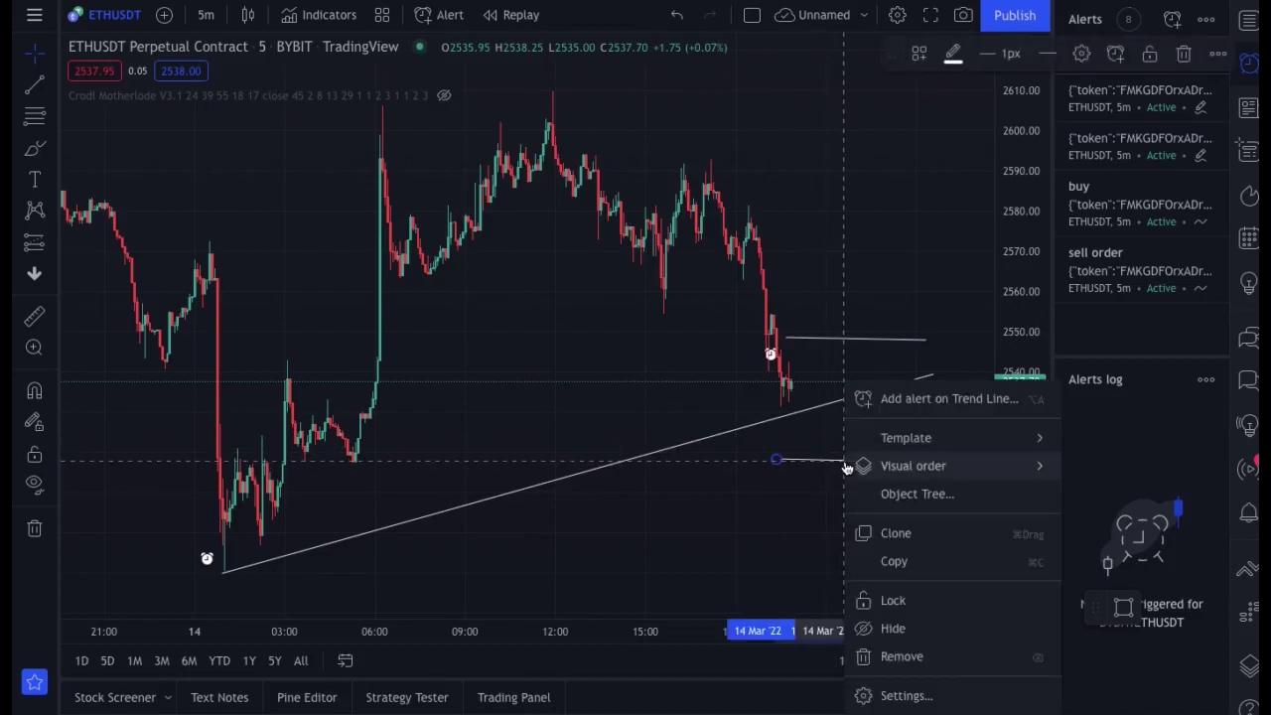
{"action": "left_click", "coordinate": [874, 398]}
{"action": "scroll", "coordinate": [685, 546], "scroll_direction": "down", "scroll_amount": 5}
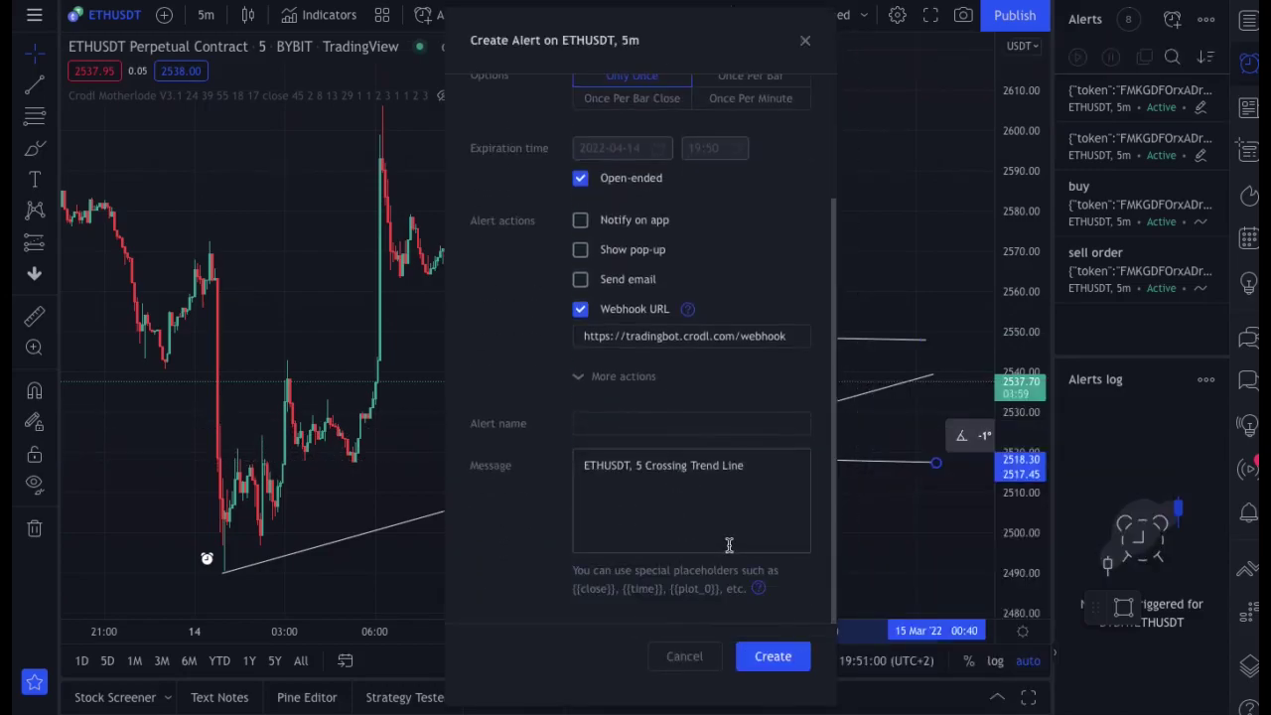
{"action": "key", "text": "ctrl+a"}
{"action": "key", "text": "ctrl+v"}
{"action": "left_click", "coordinate": [678, 425]}
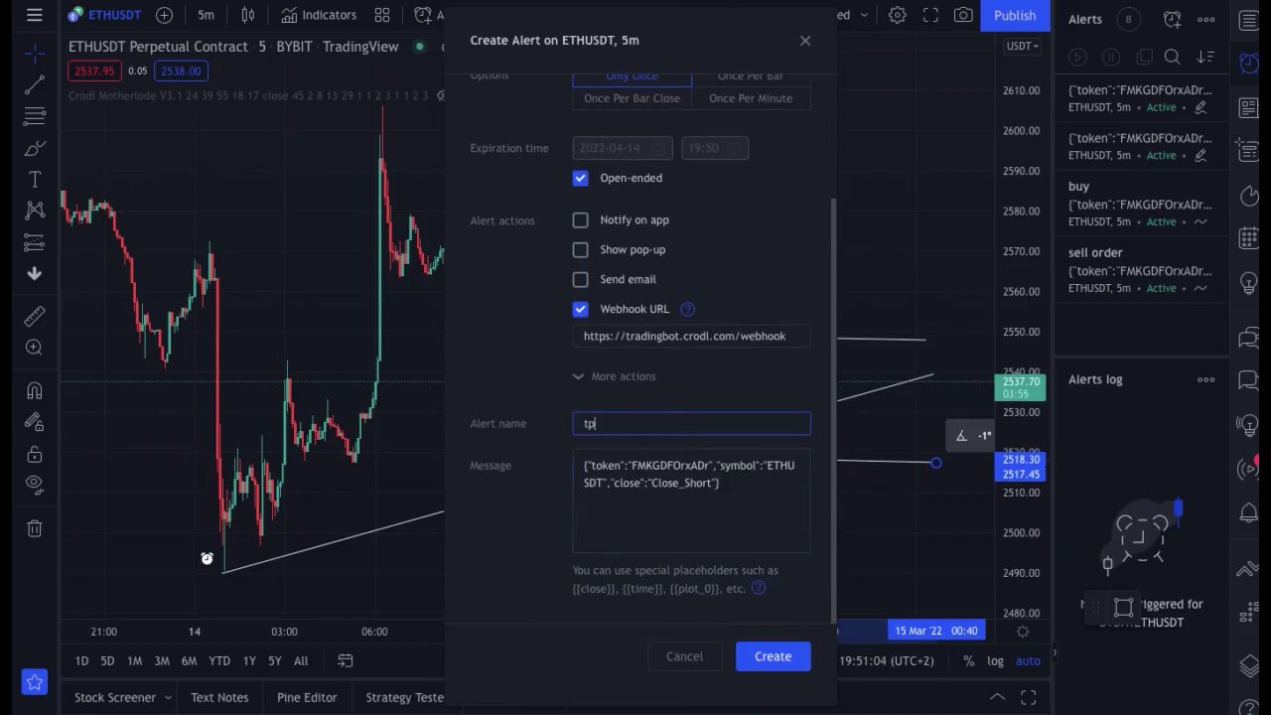
{"action": "left_click", "coordinate": [762, 656]}
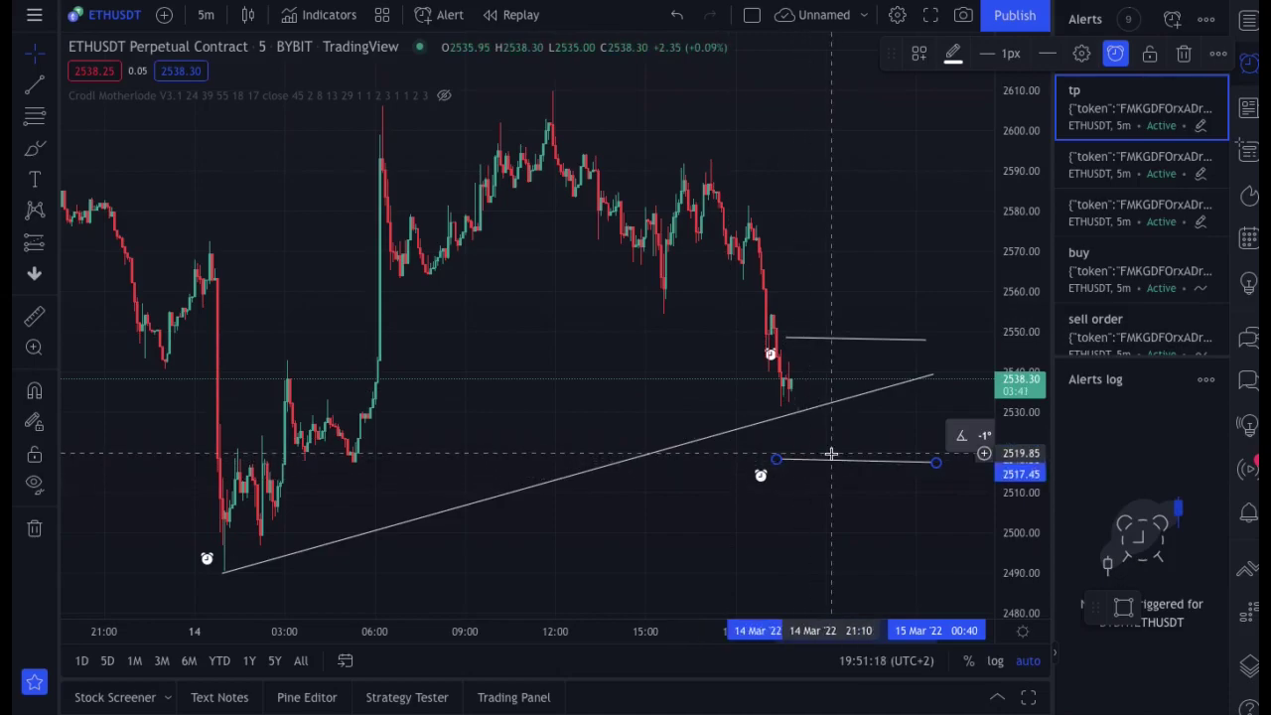
Drag the tp line down to about 2506 and nudge the rising trend line slightly lower
{"action": "mouse_move", "coordinate": [831, 454]}
{"action": "left_mouse_down"}
{"action": "mouse_move", "coordinate": [830, 503]}
{"action": "mouse_move", "coordinate": [832, 450]}
{"action": "mouse_move", "coordinate": [832, 476]}
{"action": "left_mouse_up"}
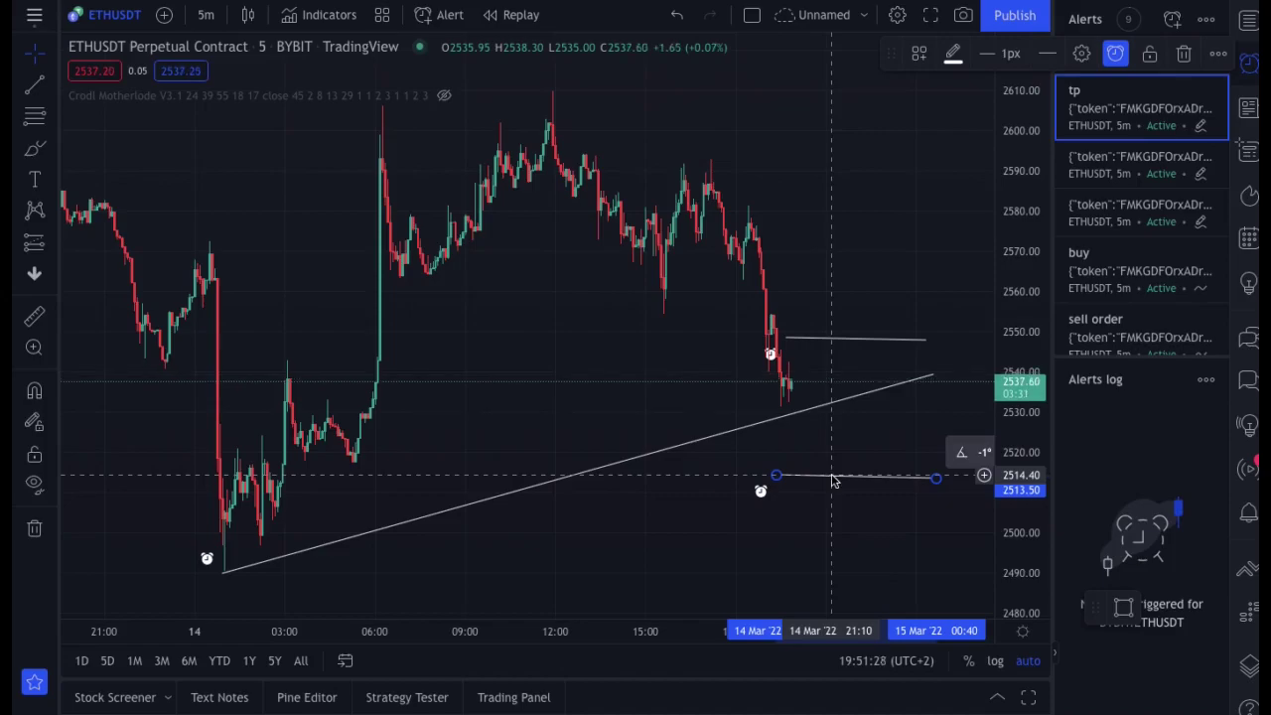
{"action": "mouse_move", "coordinate": [832, 480]}
{"action": "left_mouse_down"}
{"action": "mouse_move", "coordinate": [831, 443]}
{"action": "mouse_move", "coordinate": [834, 468]}
{"action": "mouse_move", "coordinate": [794, 487]}
{"action": "mouse_move", "coordinate": [786, 447]}
{"action": "mouse_move", "coordinate": [808, 508]}
{"action": "left_mouse_up"}
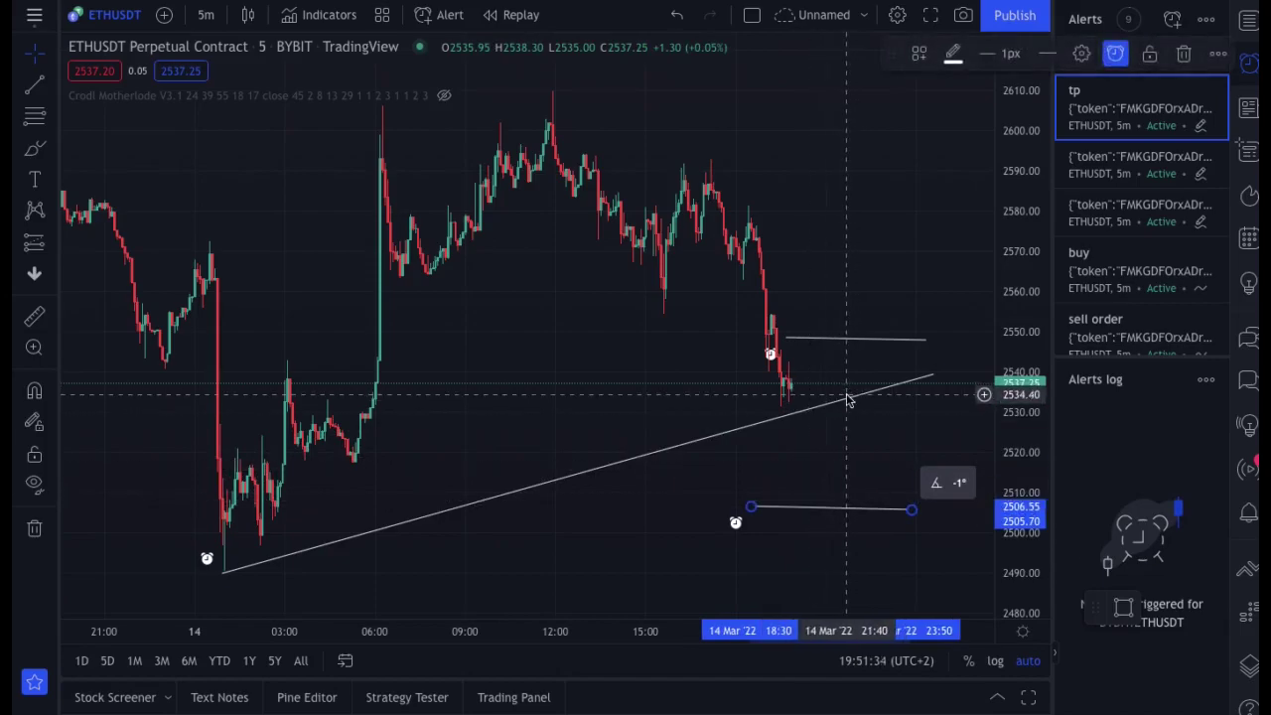
{"action": "mouse_move", "coordinate": [846, 399]}
{"action": "left_mouse_down"}
{"action": "mouse_move", "coordinate": [860, 423]}
{"action": "mouse_move", "coordinate": [855, 409]}
{"action": "left_mouse_up"}
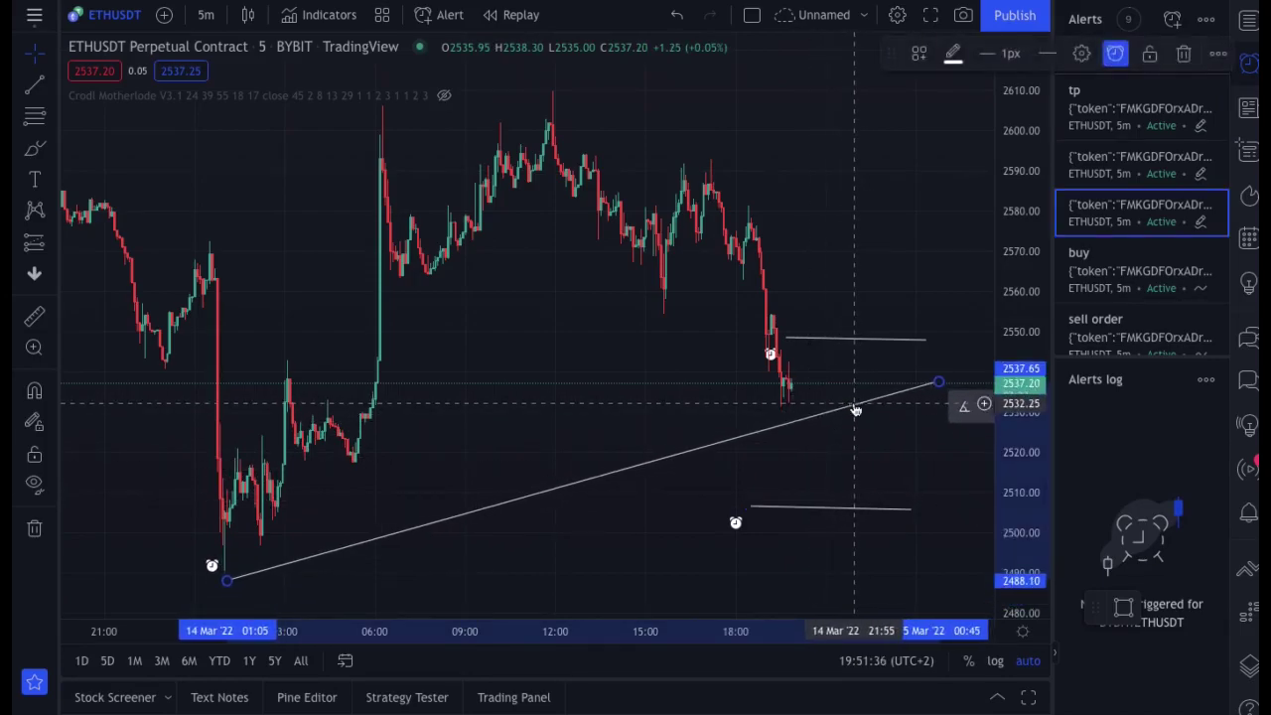